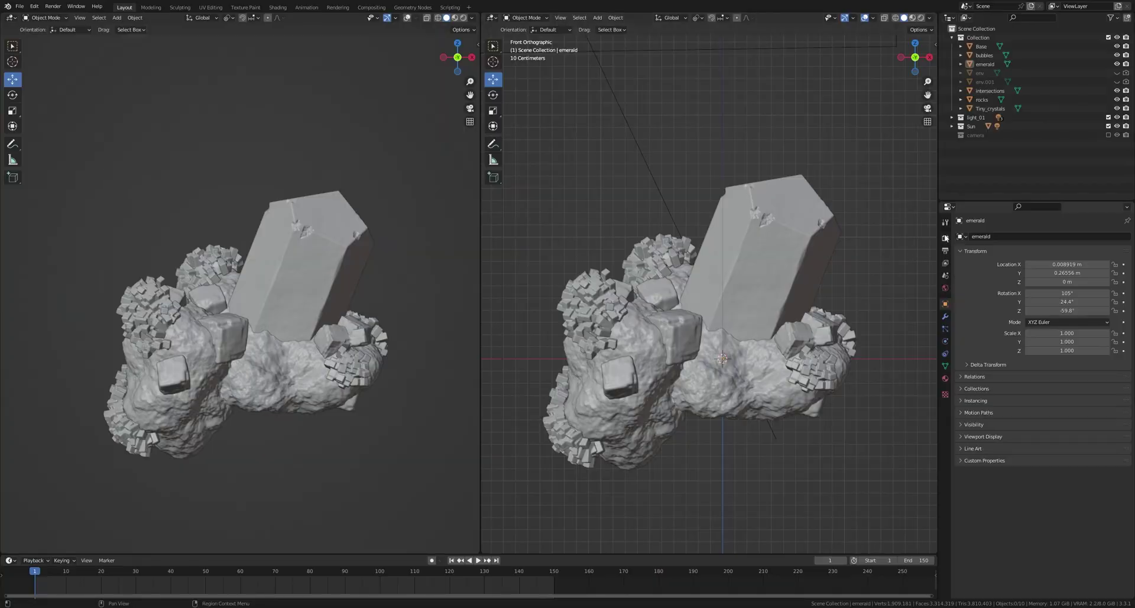
- Set the render engine to Cycles with GPU Compute as the device
left_click(945, 238)
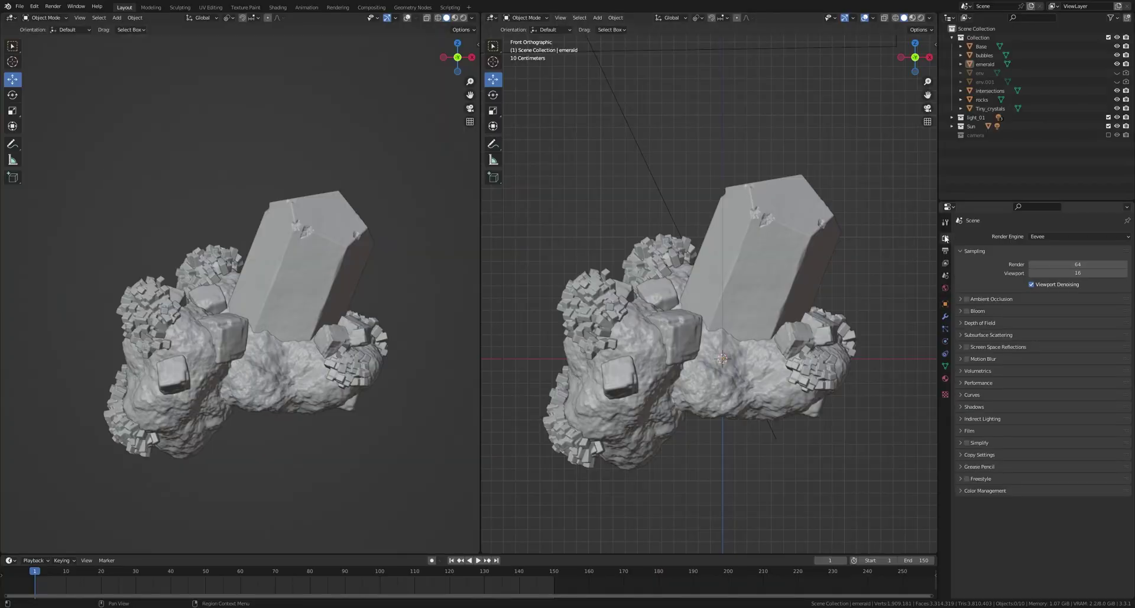
left_click(1037, 236)
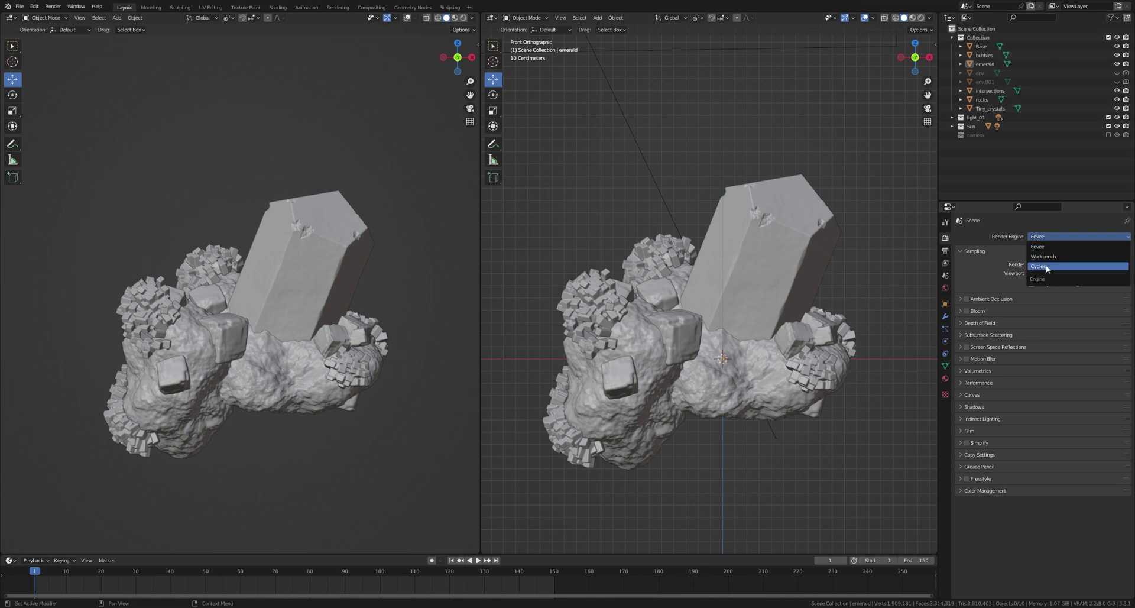
left_click(1046, 265)
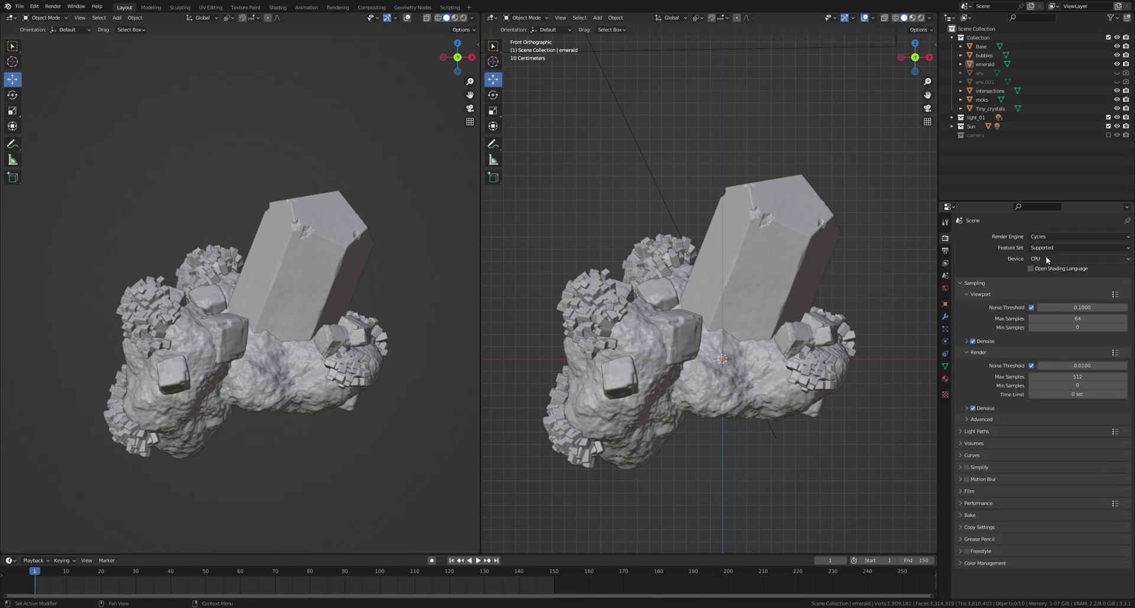
left_click(1046, 257)
left_click(1048, 279)
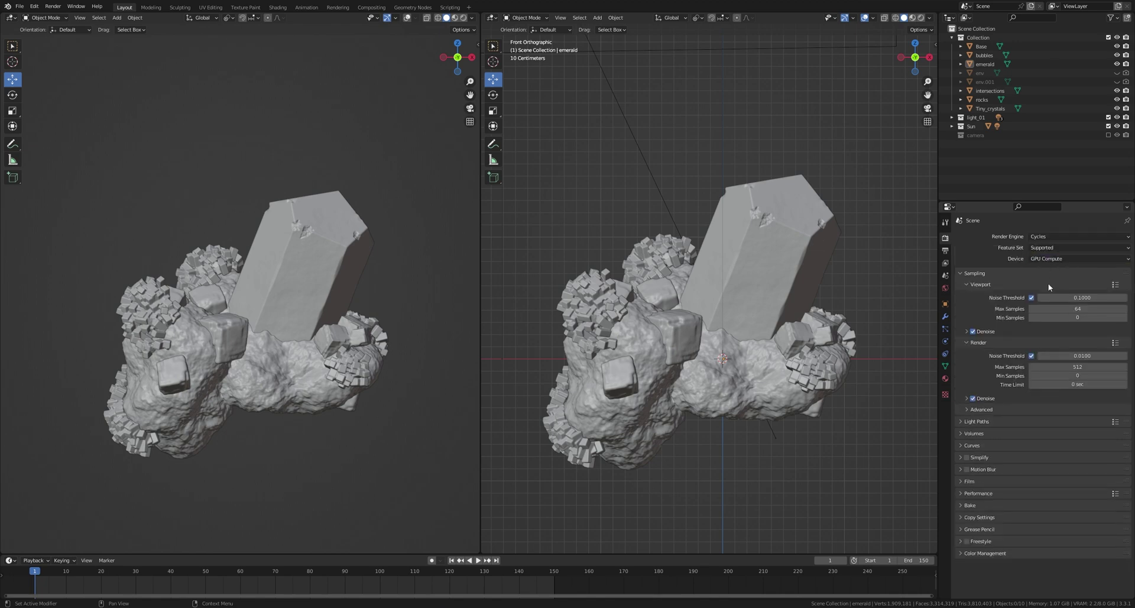
- Show World nodes in a Shader Editor and add a mapped Environment Texture to Background
left_click(491, 17)
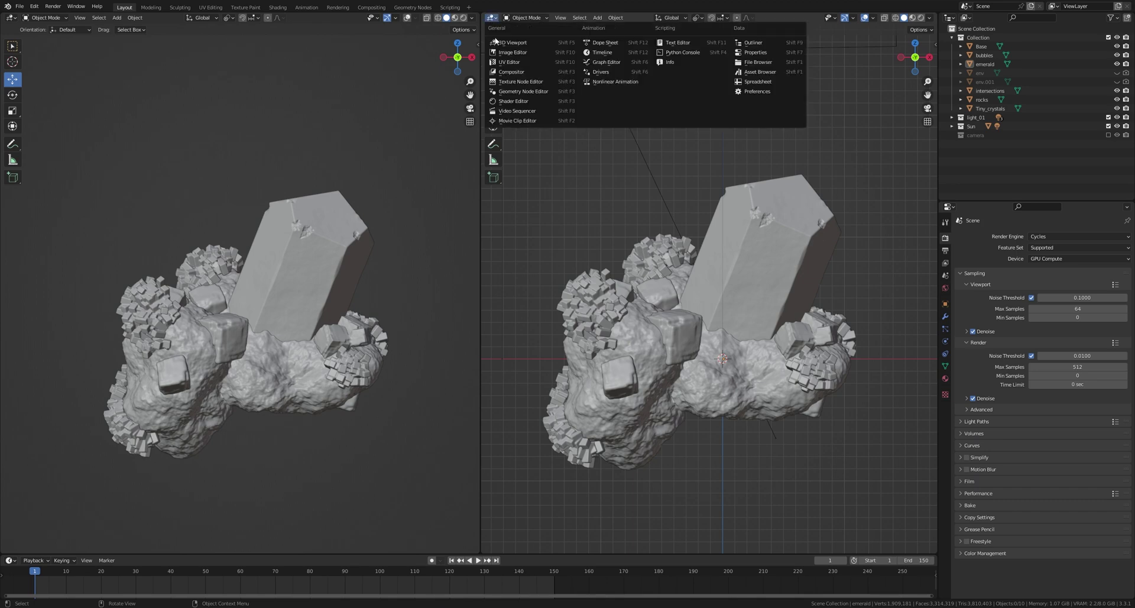
left_click(507, 101)
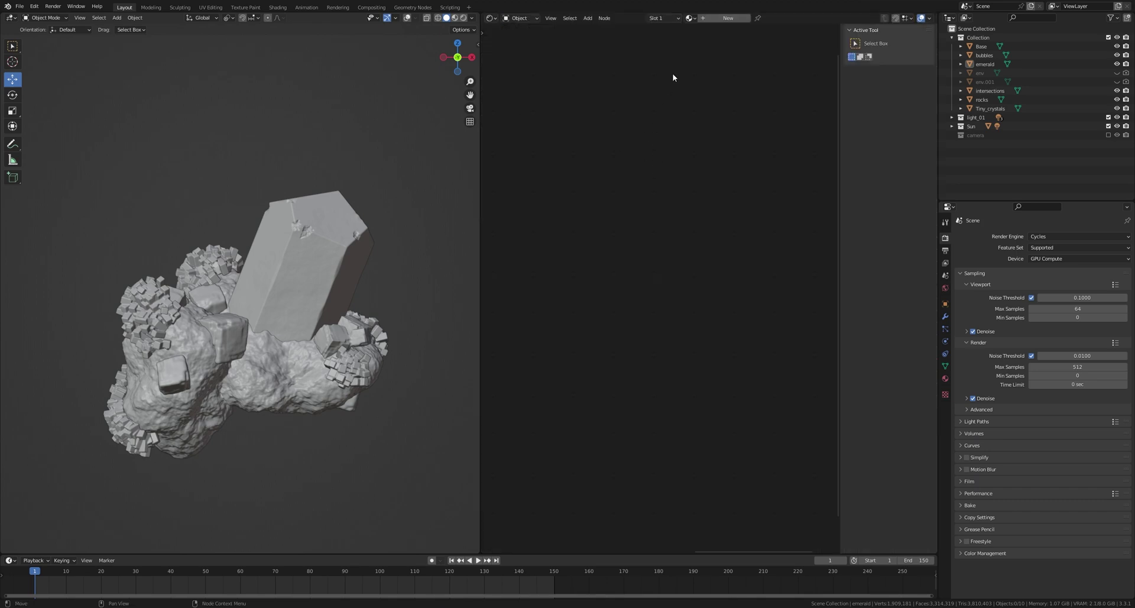
left_click(514, 20)
left_click(520, 33)
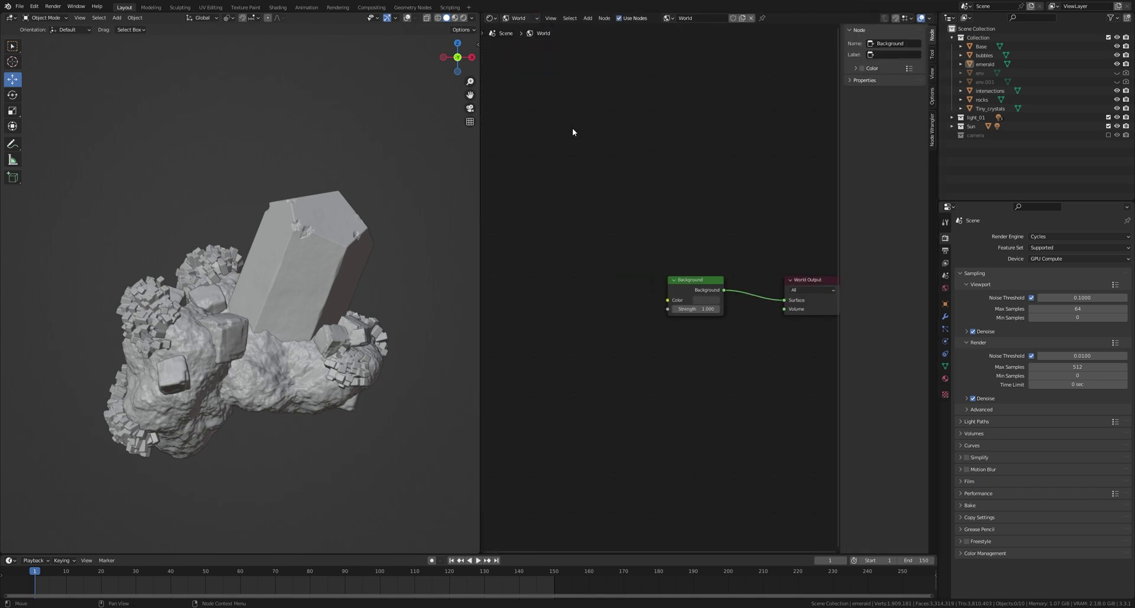
left_click(463, 18)
left_click(699, 283)
key("ctrl+t")
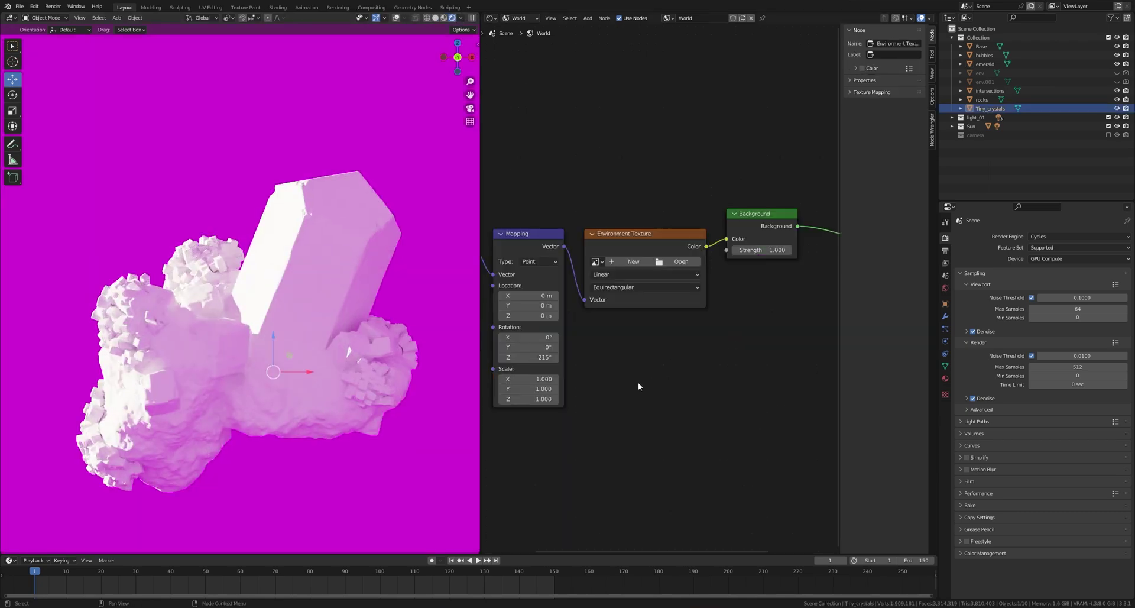
- Enable the Node Wrangler add-on in Preferences
left_click(33, 6)
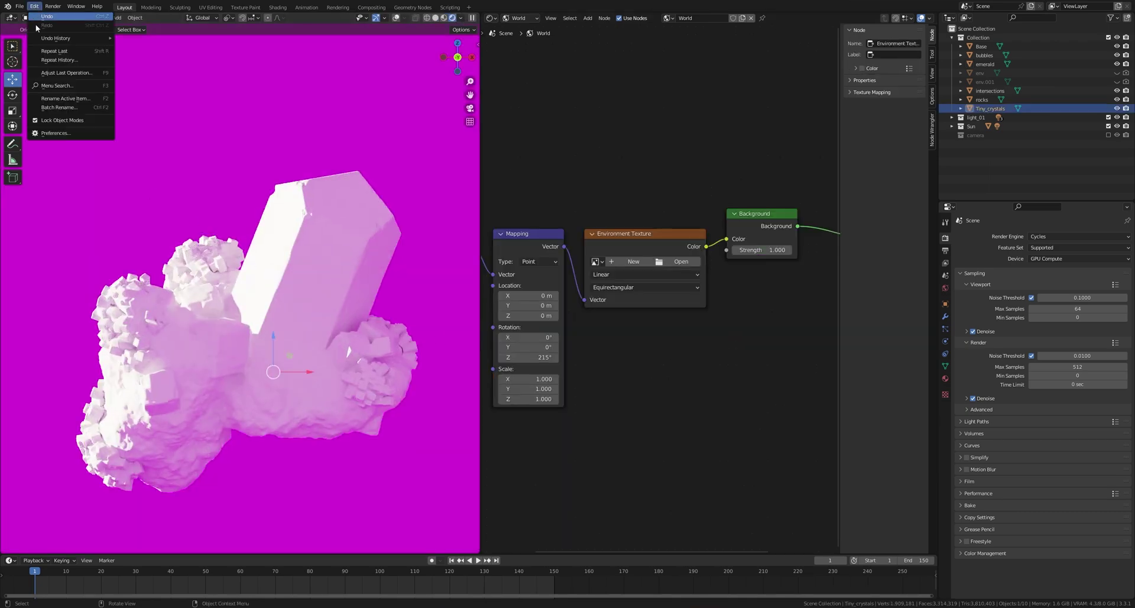
left_click(53, 133)
left_click(33, 102)
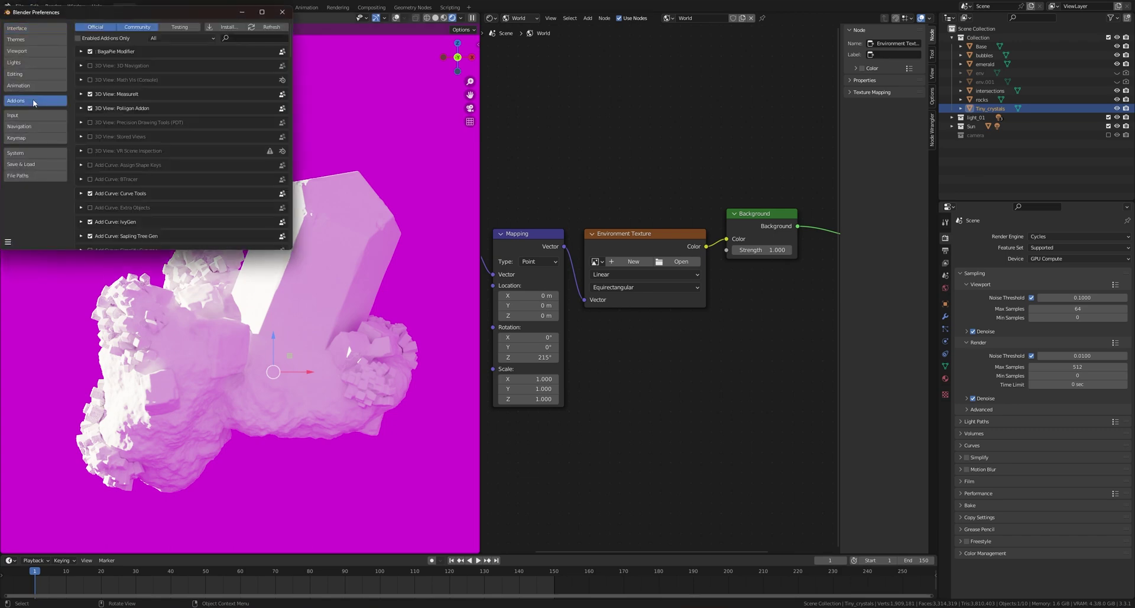
left_click(250, 38)
type("node")
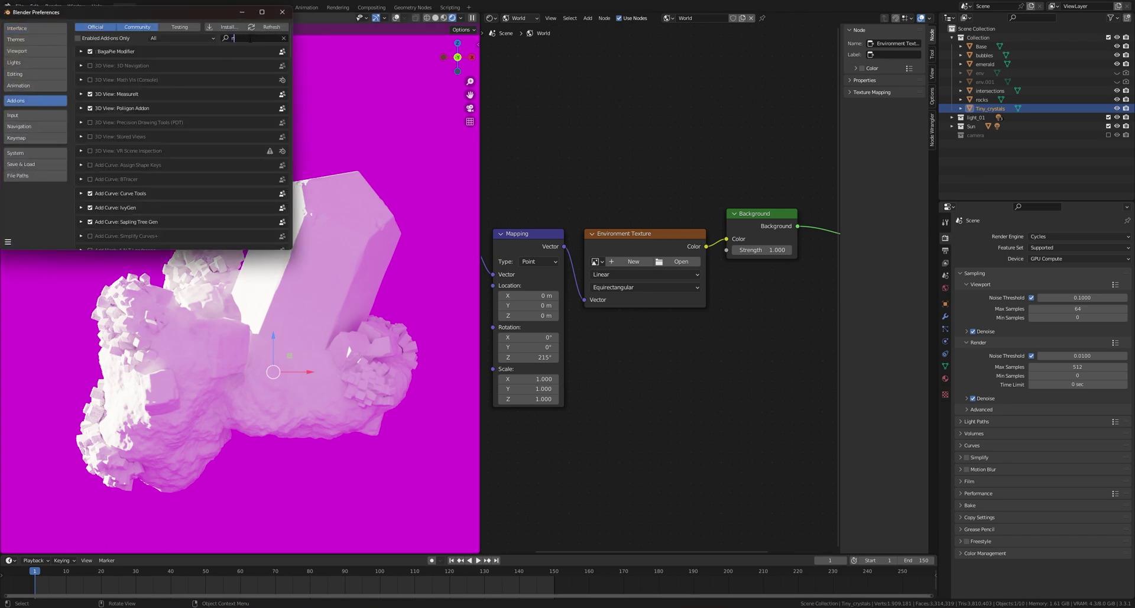
left_click(8, 241)
- Load cape_hill_4k.hdr as the world's environment image
left_click(282, 12)
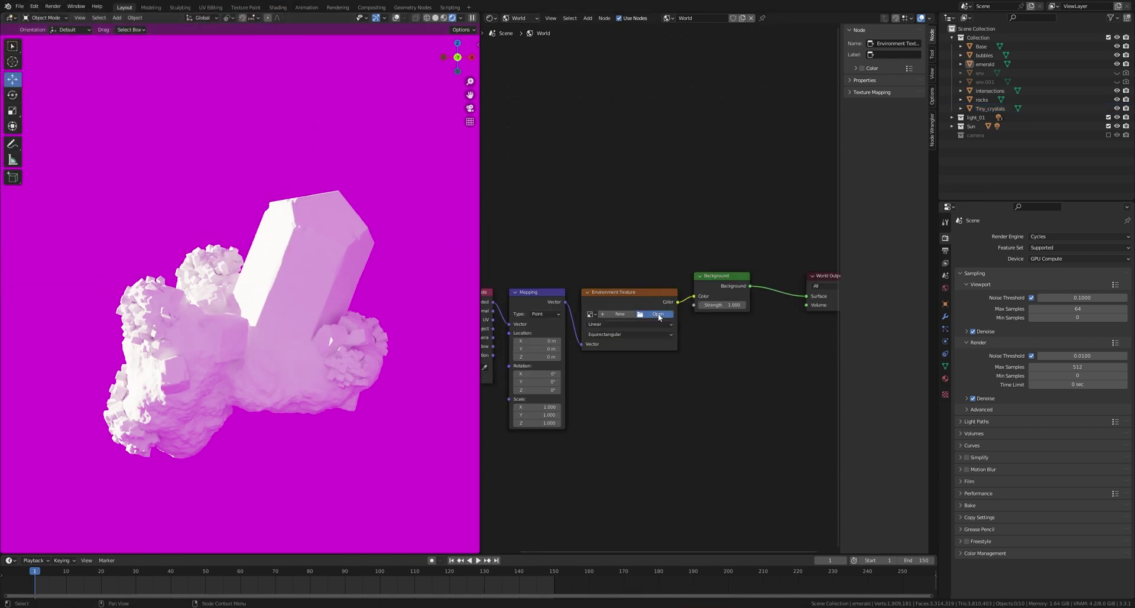
left_click(658, 314)
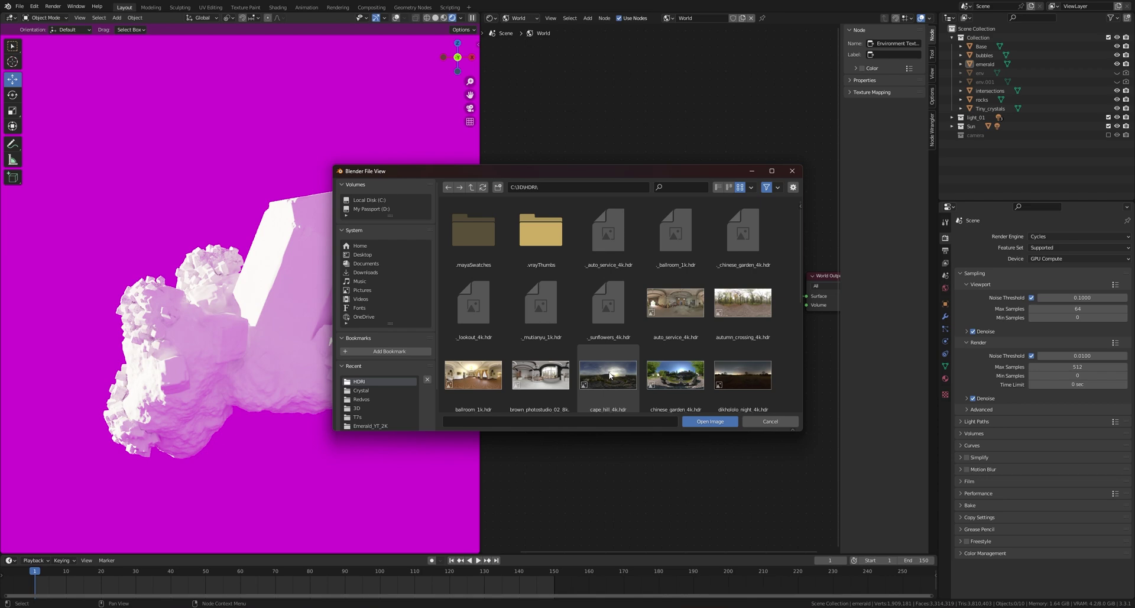
double_click(614, 369)
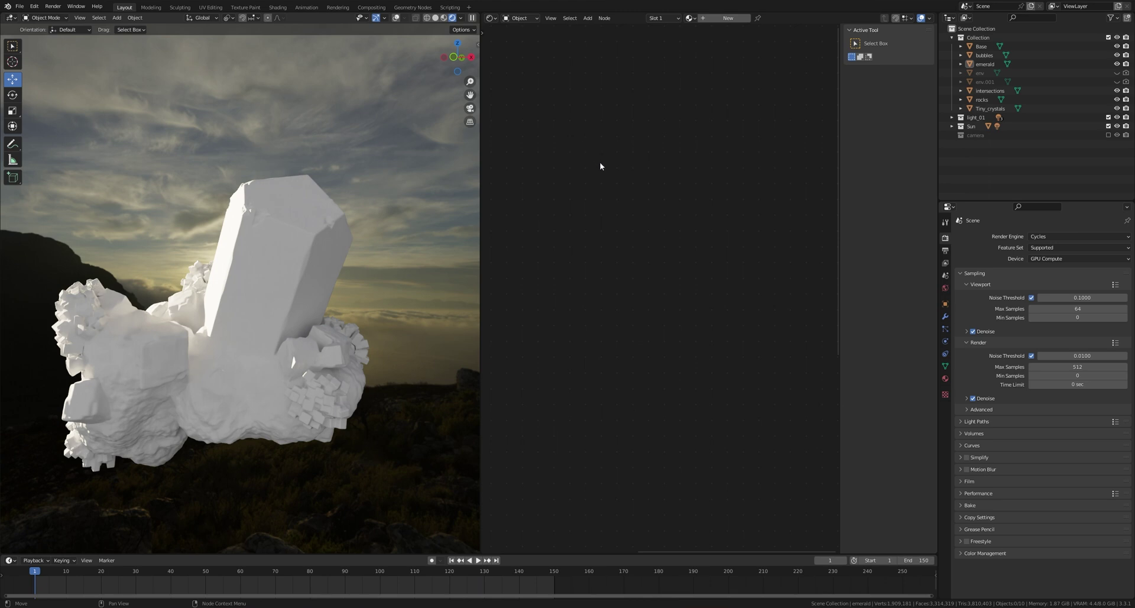
- Create a new emerald material with Transmission 1 and IOR 2
left_click(723, 18)
scroll(591, 195, "up", 2)
scroll(590, 198, "up", 3)
middle_click_drag(590, 198, 649, 182)
key("b")
left_click_drag(701, 157, 714, 280)
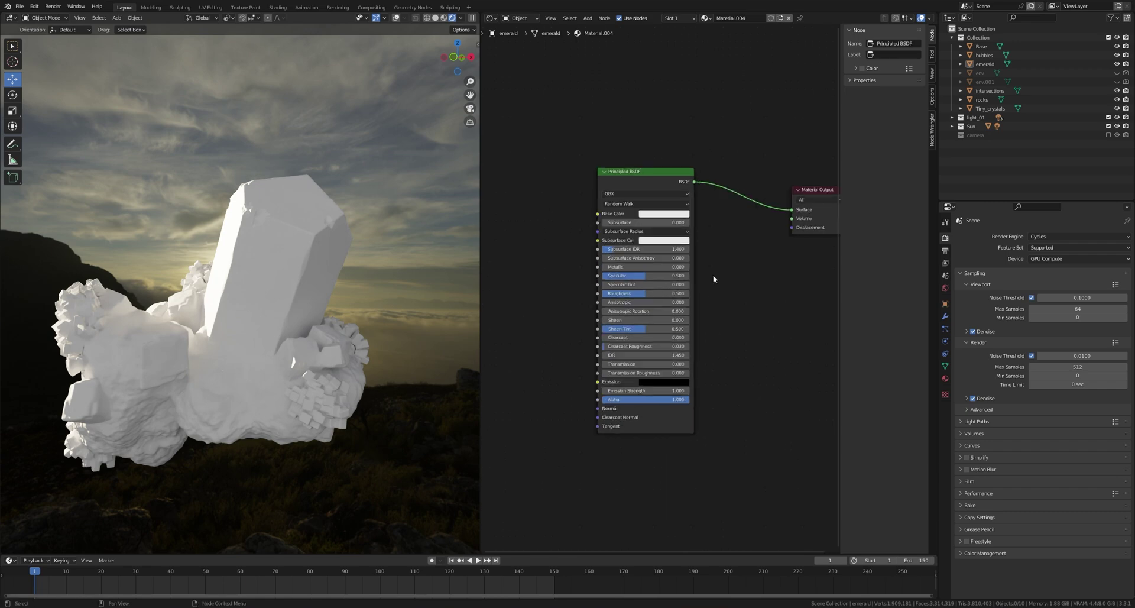
left_click_drag(650, 364, 690, 364)
double_click(644, 355)
type("2.05")
type("2")
key("Return")
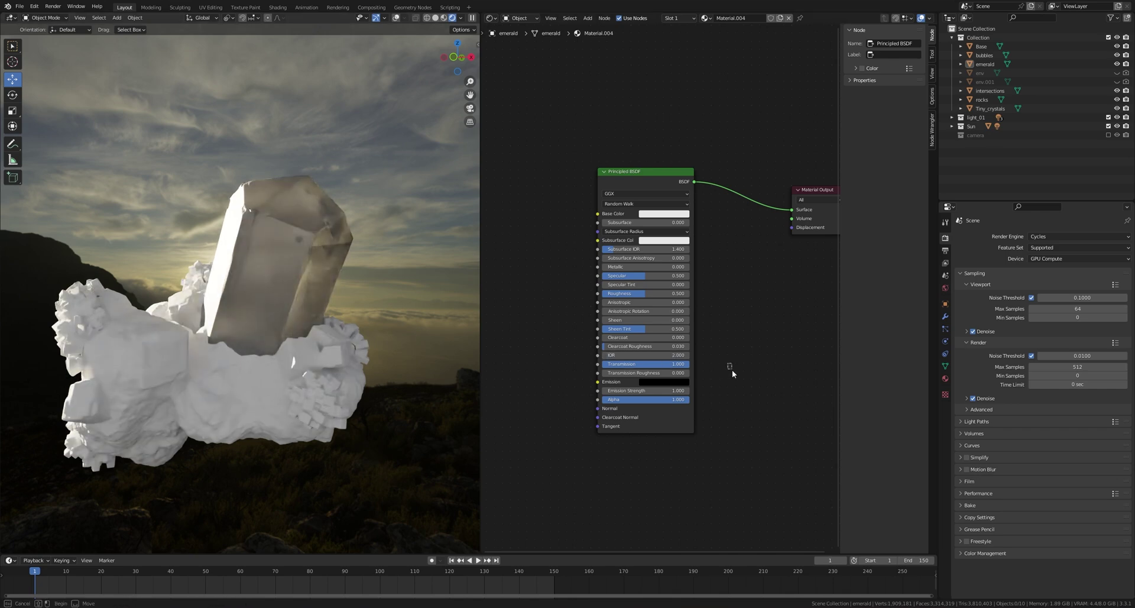
- Move the Principled BSDF node up and left to make room for a new node
left_click_drag(614, 174, 586, 87)
left_click(623, 381)
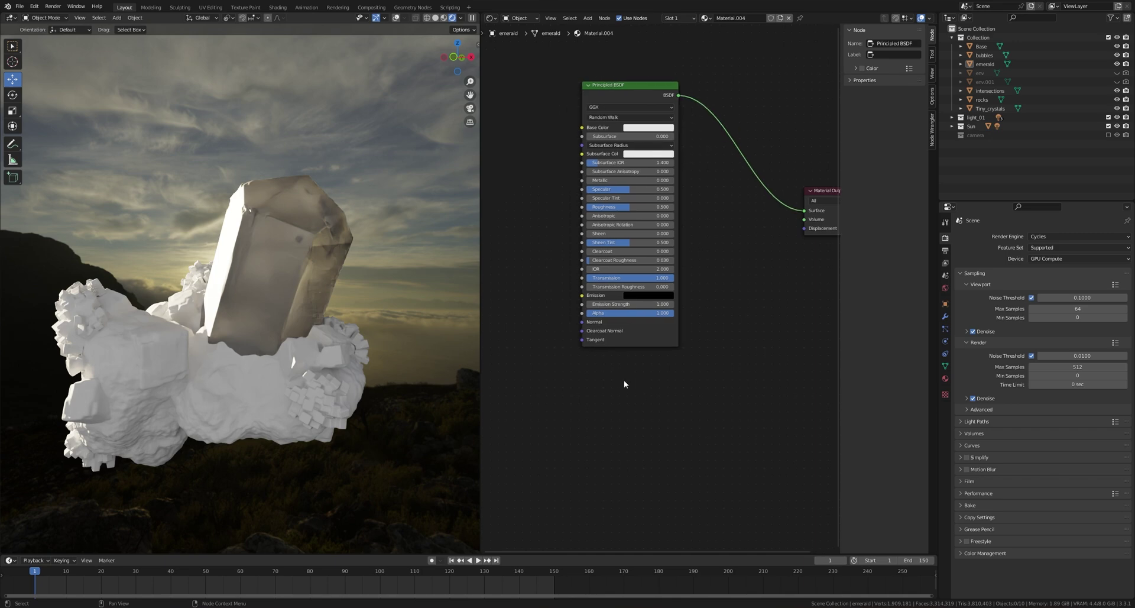
key("shift+a")
left_click(624, 381)
- Add a Principled Volume into the output's Volume, with the BSDF driving Surface
type("pric")
left_click(650, 405)
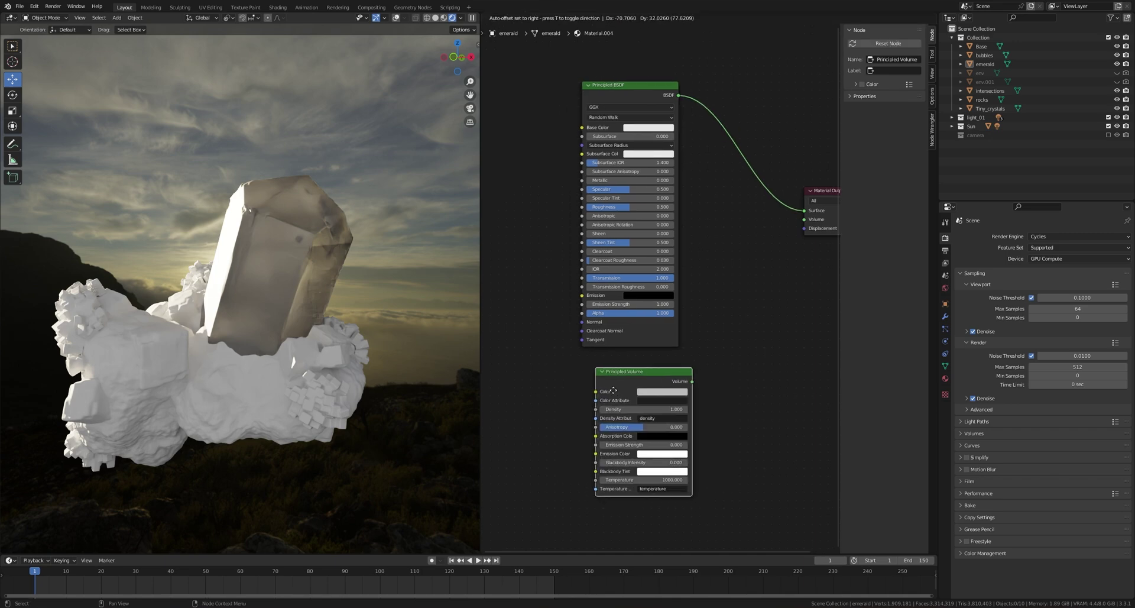
left_click_drag(680, 371, 715, 211)
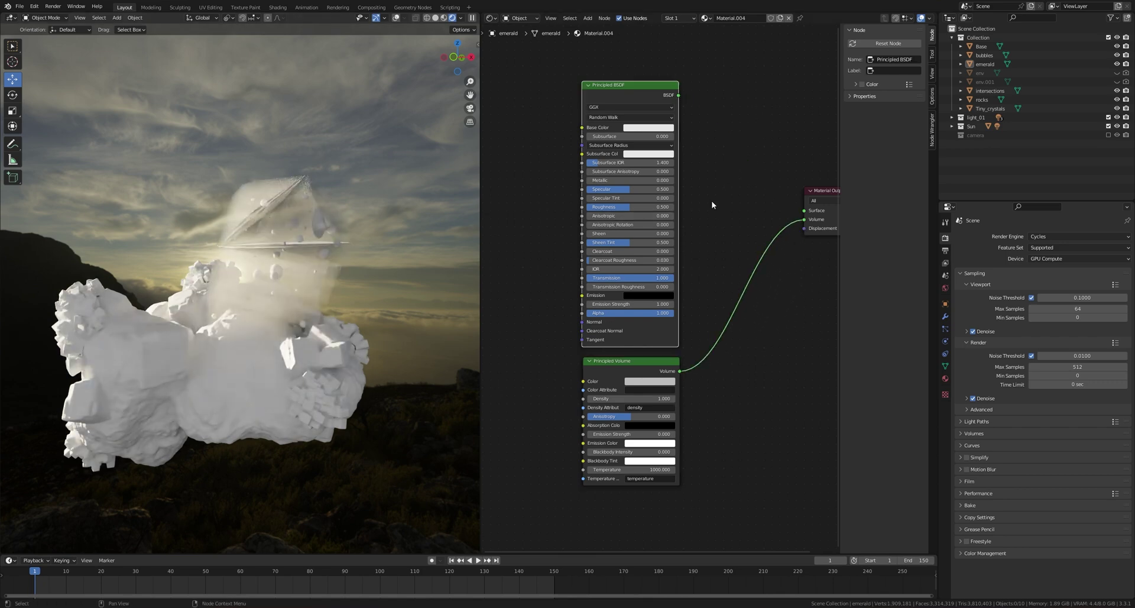
left_click_drag(679, 95, 804, 210)
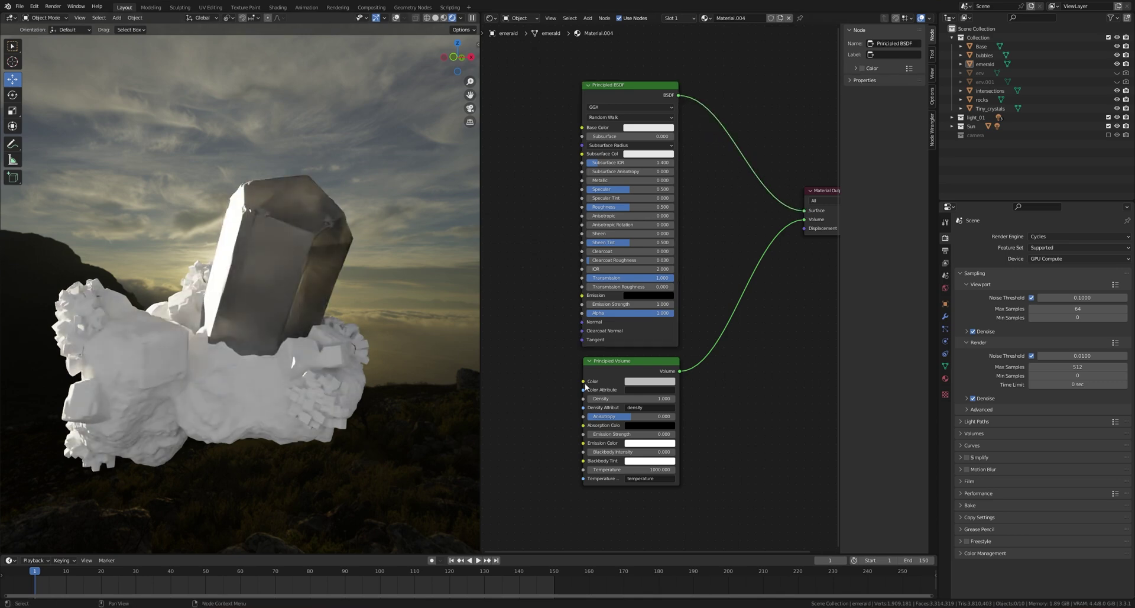
- Set the volume Density to 25 and its Color to black
left_click(651, 400)
type("10")
key("Return")
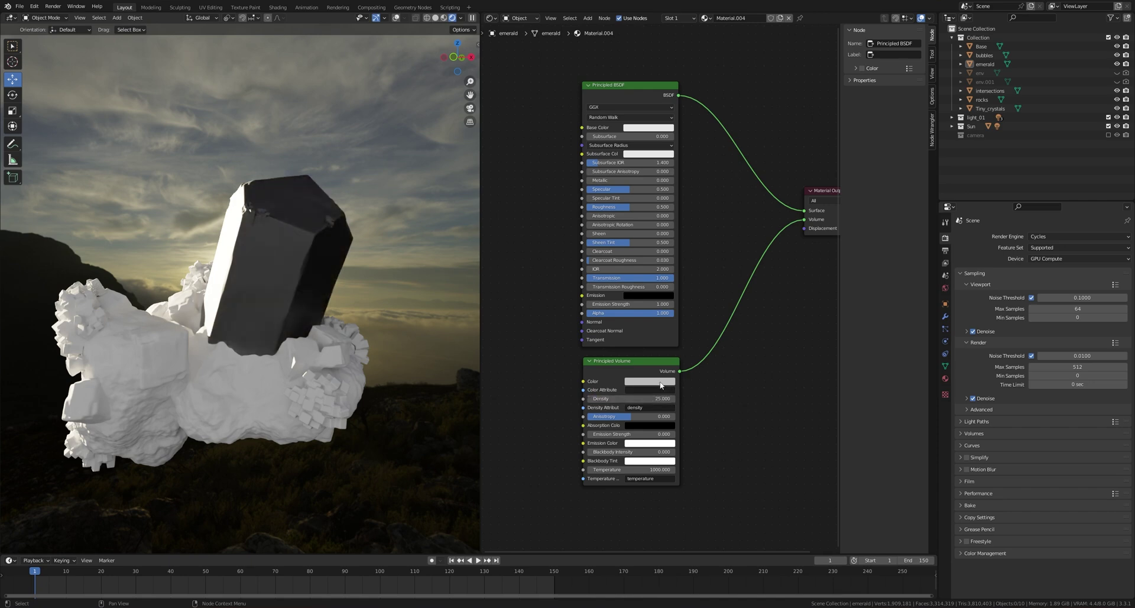
left_click(661, 385)
left_click_drag(690, 272, 689, 329)
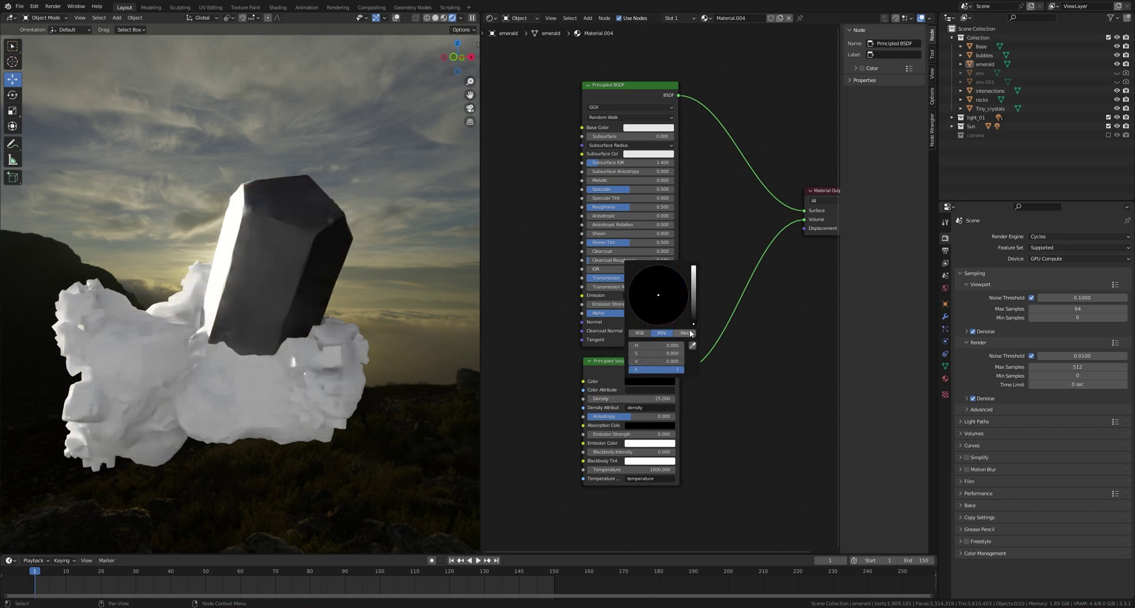
scroll(628, 384, "down", 2)
key("shift+a")
- Add an RGB node feeding the volume Color and Density, set to white
left_click(627, 381)
type("rgb")
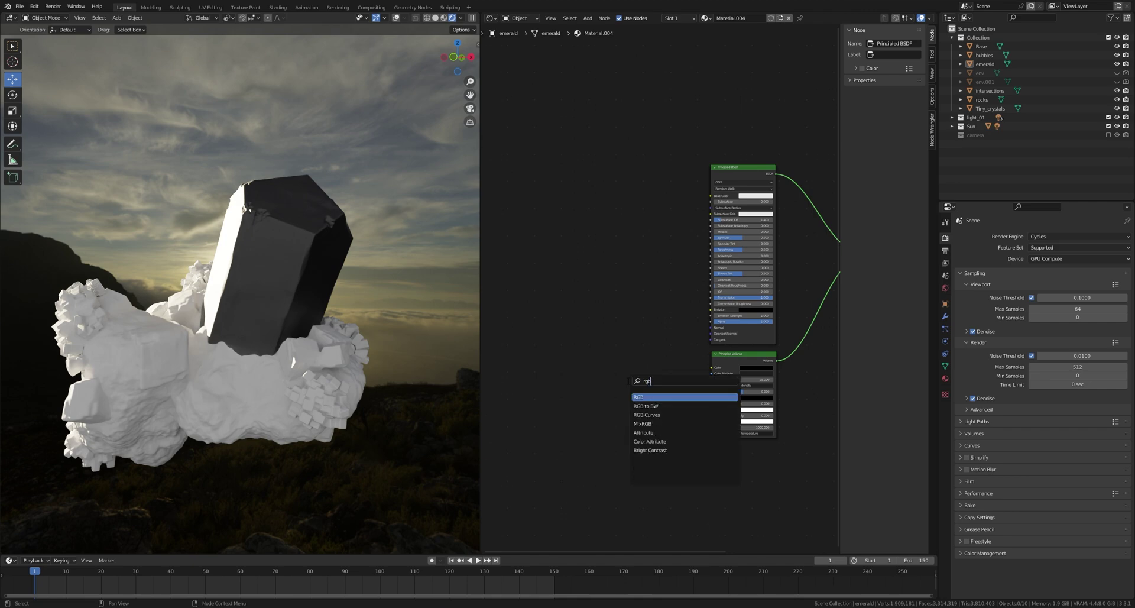
key("Return")
left_click_drag(628, 368, 712, 367)
left_click_drag(628, 366, 712, 379)
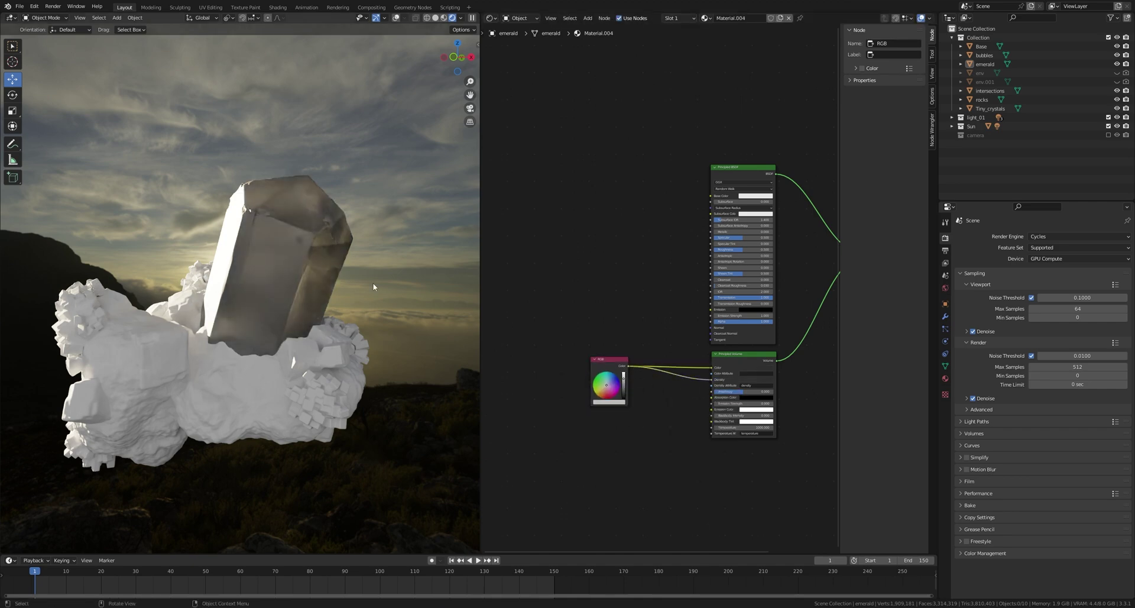
left_click_drag(623, 386, 623, 373)
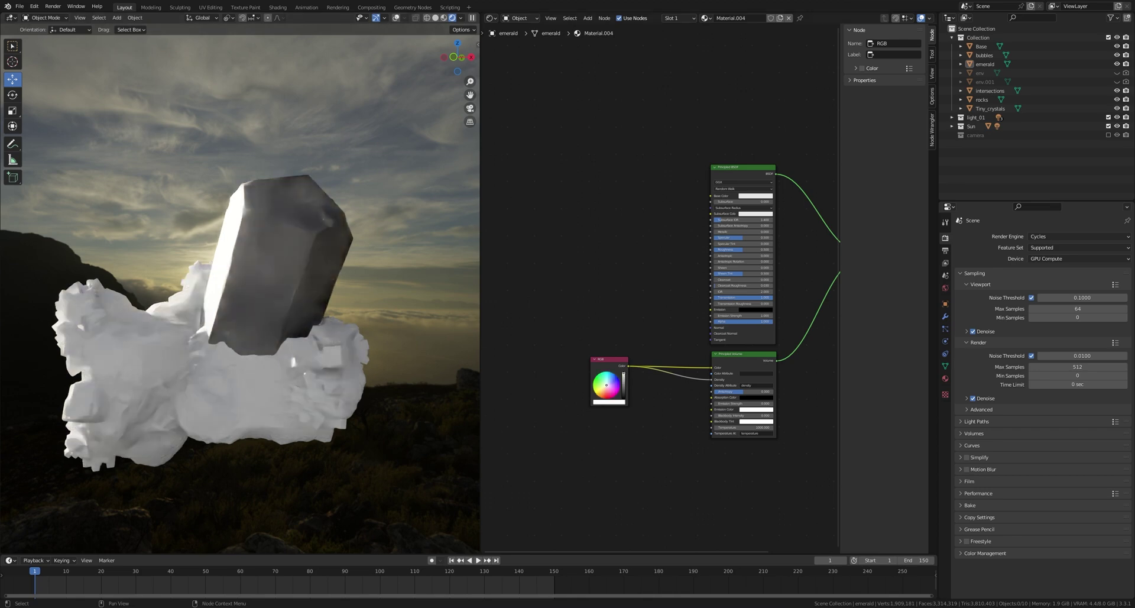
- Route the RGB colour into Absorption Color instead of Color, collapsing the volume node
scroll(685, 458, "up", 2)
left_click_drag(602, 324, 724, 372)
scroll(719, 355, "down", 1)
left_click(719, 338)
key("ctrl+h")
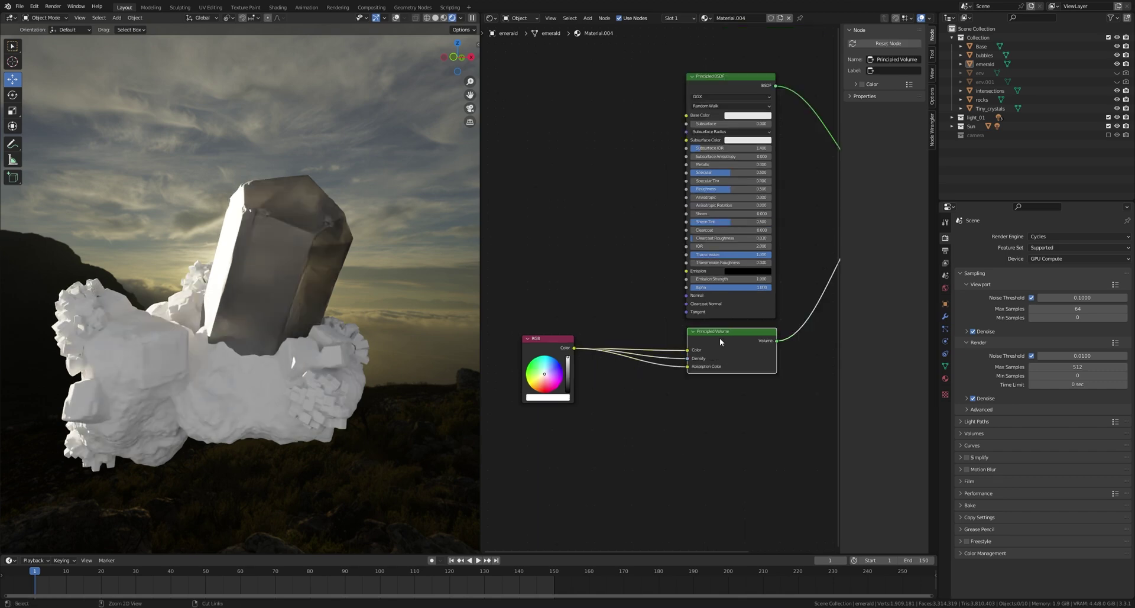
left_click(689, 399)
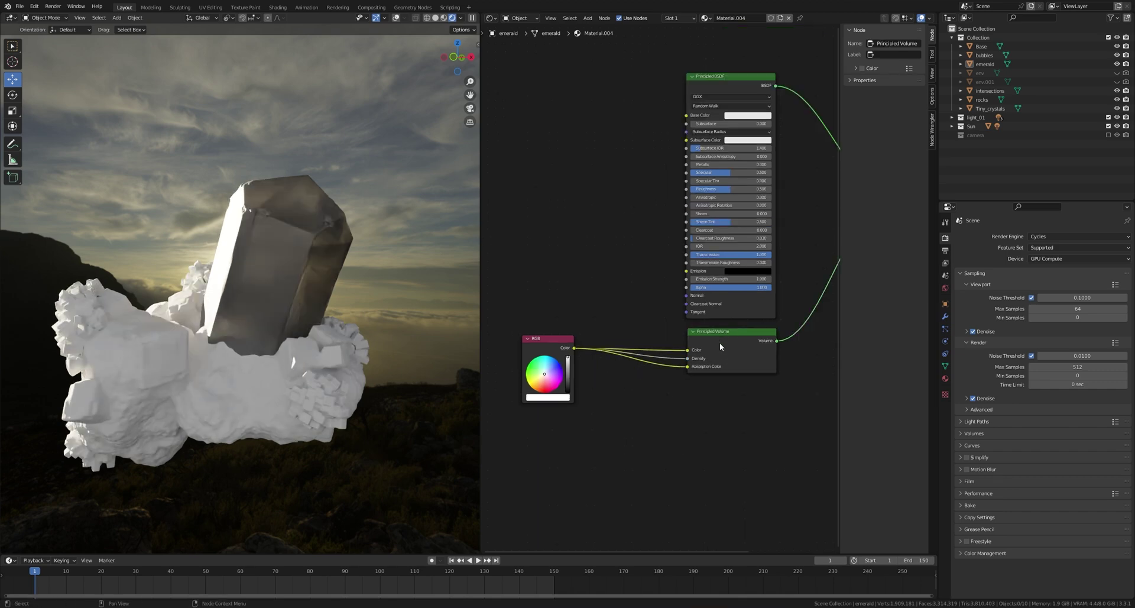
left_click(720, 346)
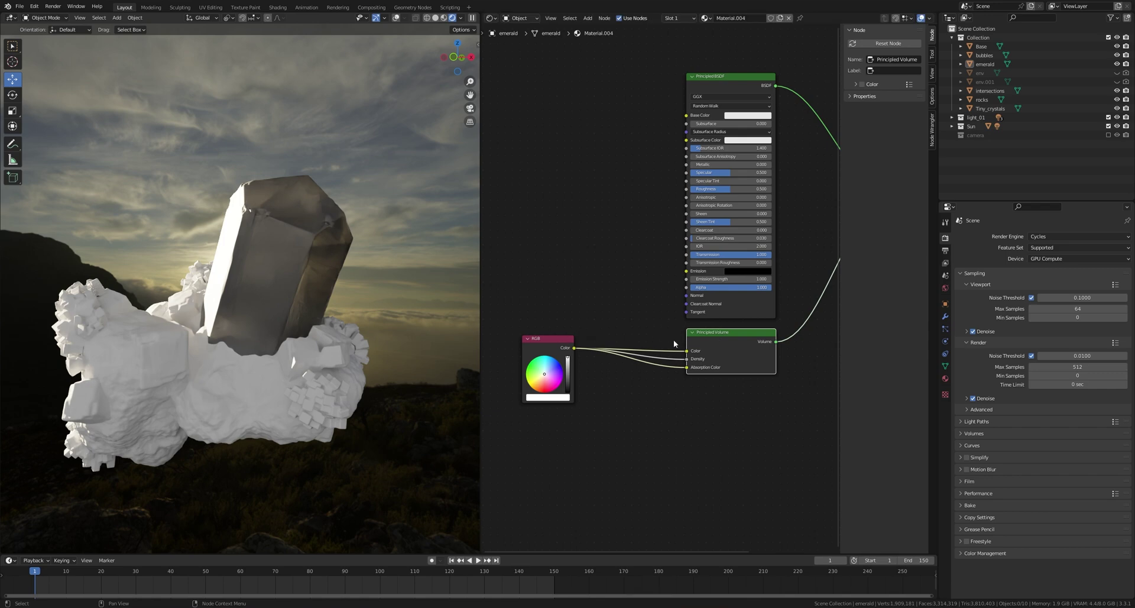
right_click_drag(668, 338, 677, 362, "ctrl")
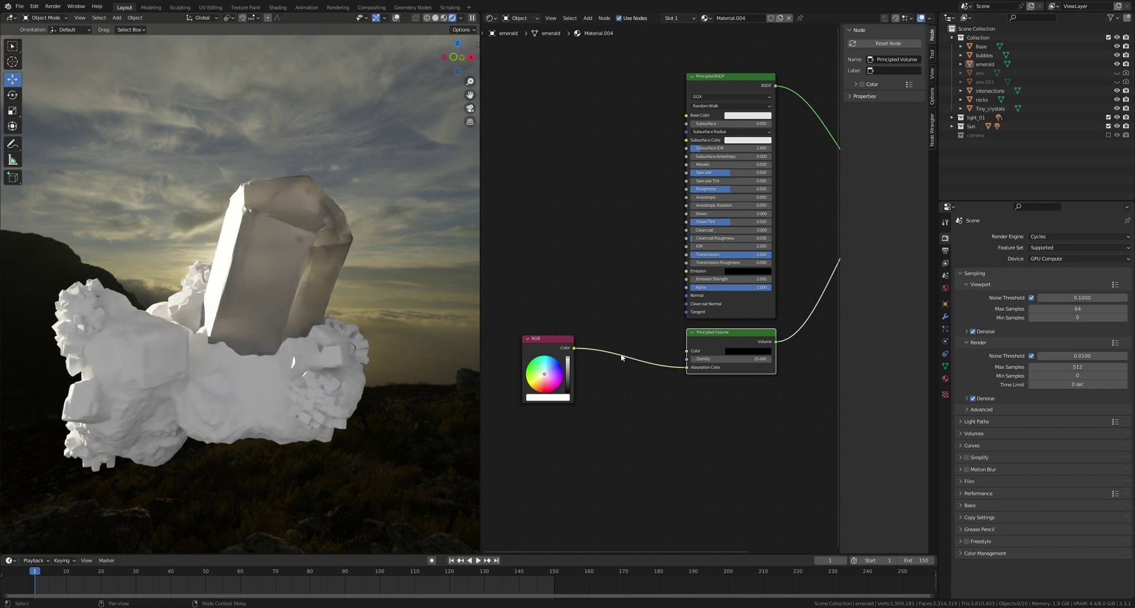
- Pick a bright emerald green on the RGB colour wheel
middle_click_drag(739, 366, 660, 389)
left_click(656, 106)
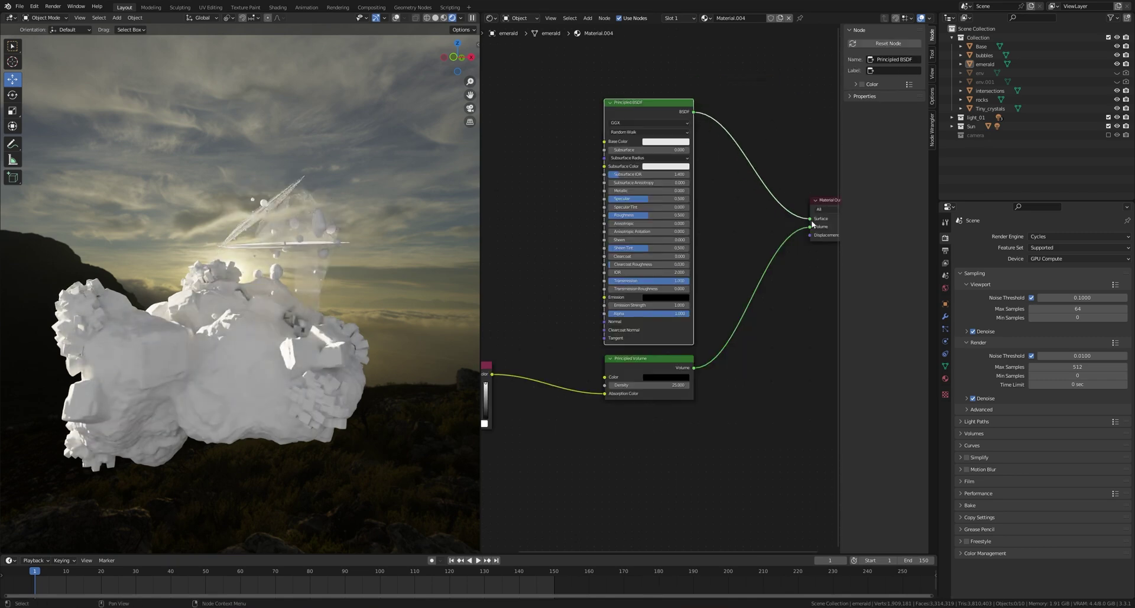
middle_click_drag(473, 404, 528, 398)
left_click(520, 384)
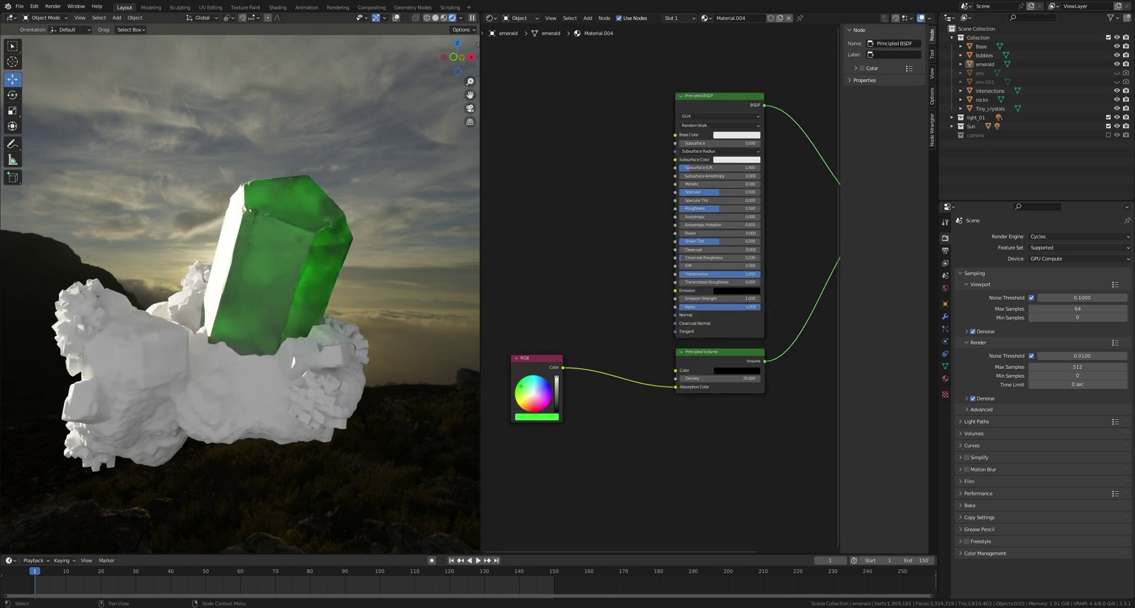
left_click_drag(520, 384, 519, 381)
- Insert a Hue Saturation Value node between the RGB colour and the volume
key("shift+a")
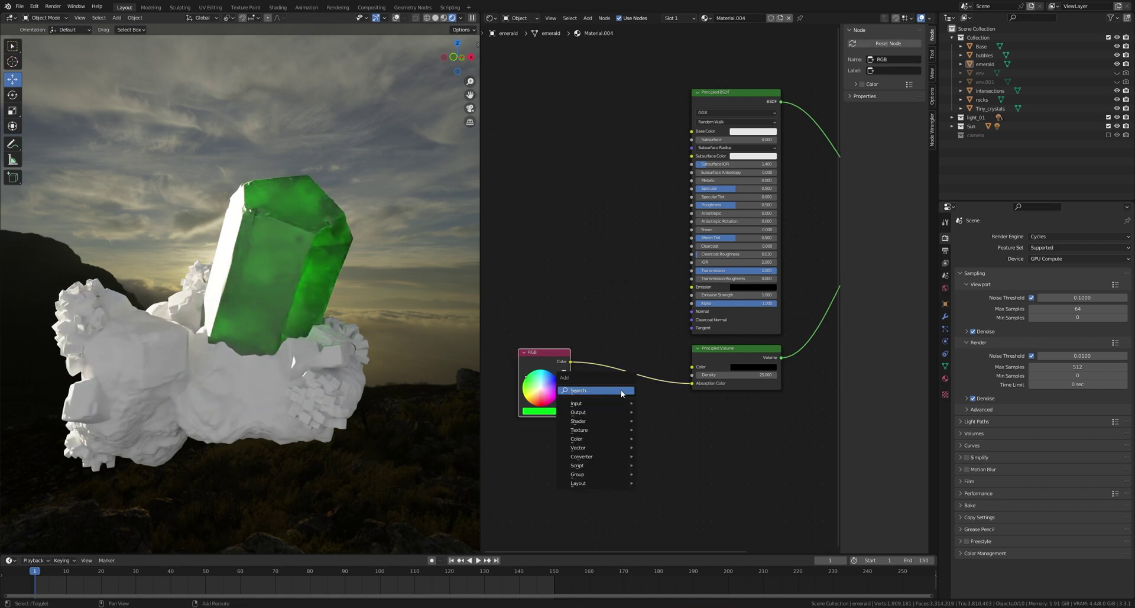
type("hue")
key("Return")
left_click(612, 378)
left_click(609, 394)
type("2")
key("Return")
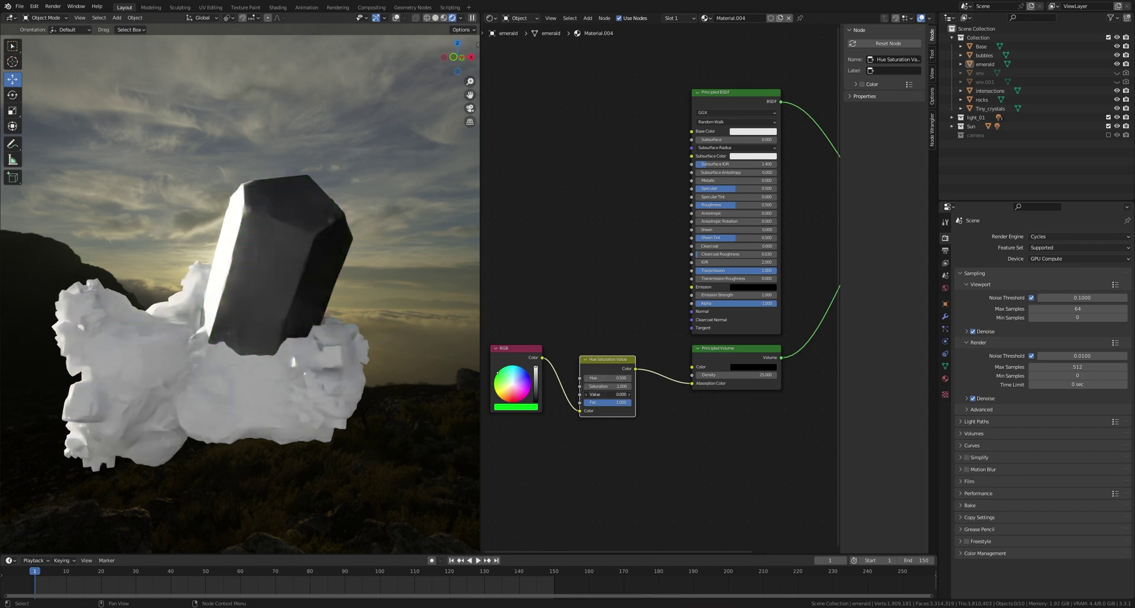
key("ctrl+z")
- Link the RGB colour to Base Color through a Math Add node
left_click_drag(557, 356, 719, 130)
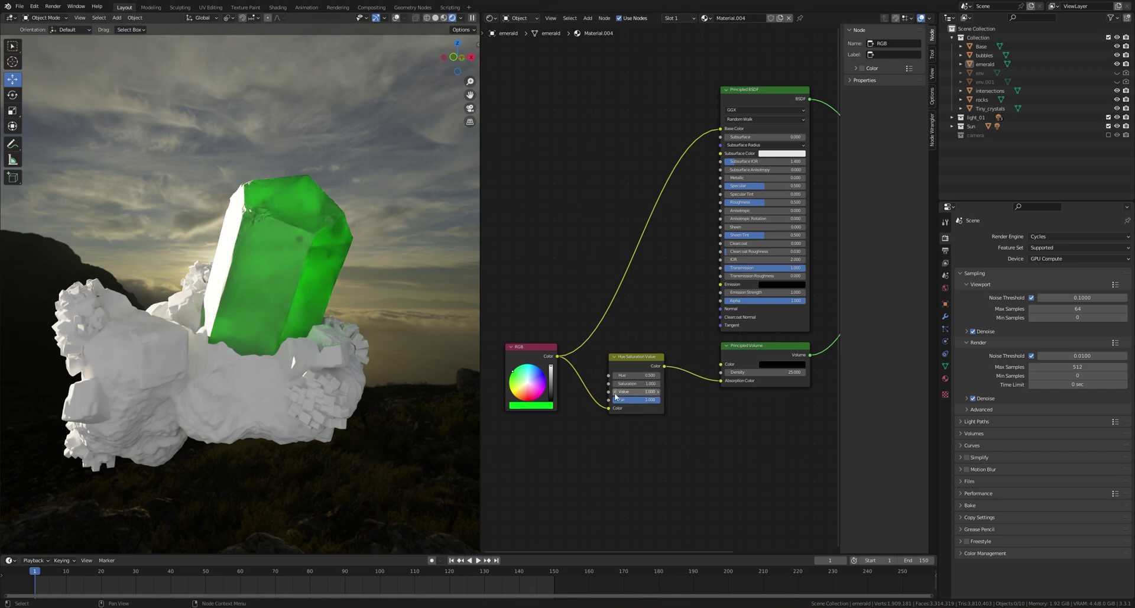
scroll(615, 396, "down", 1, "ctrl")
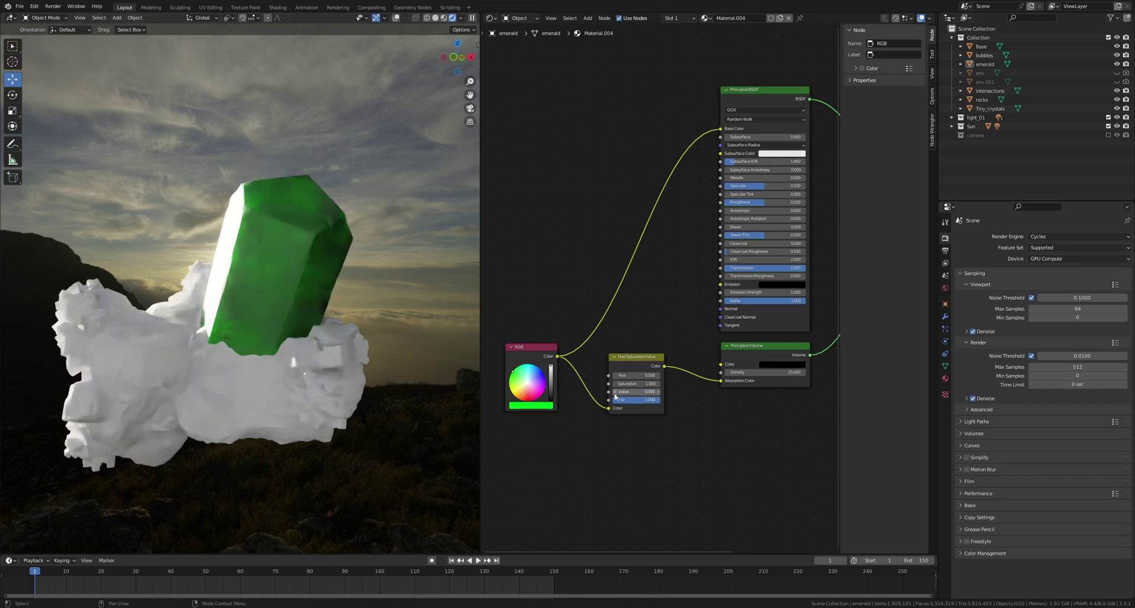
key("shift+a")
left_click(633, 326)
type("math")
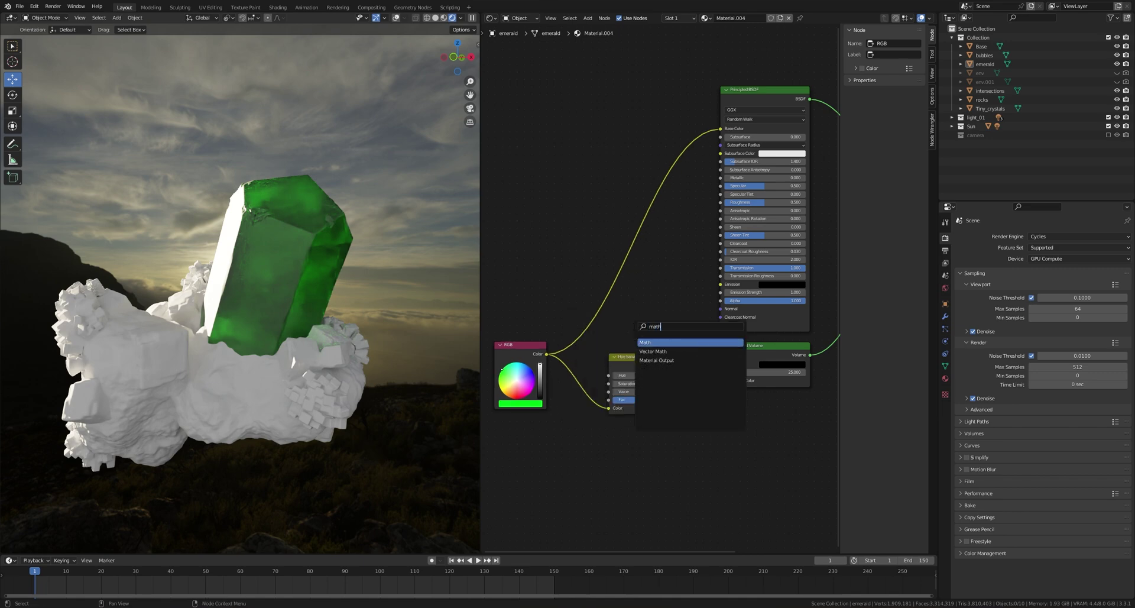
left_click(659, 343)
left_click(599, 318)
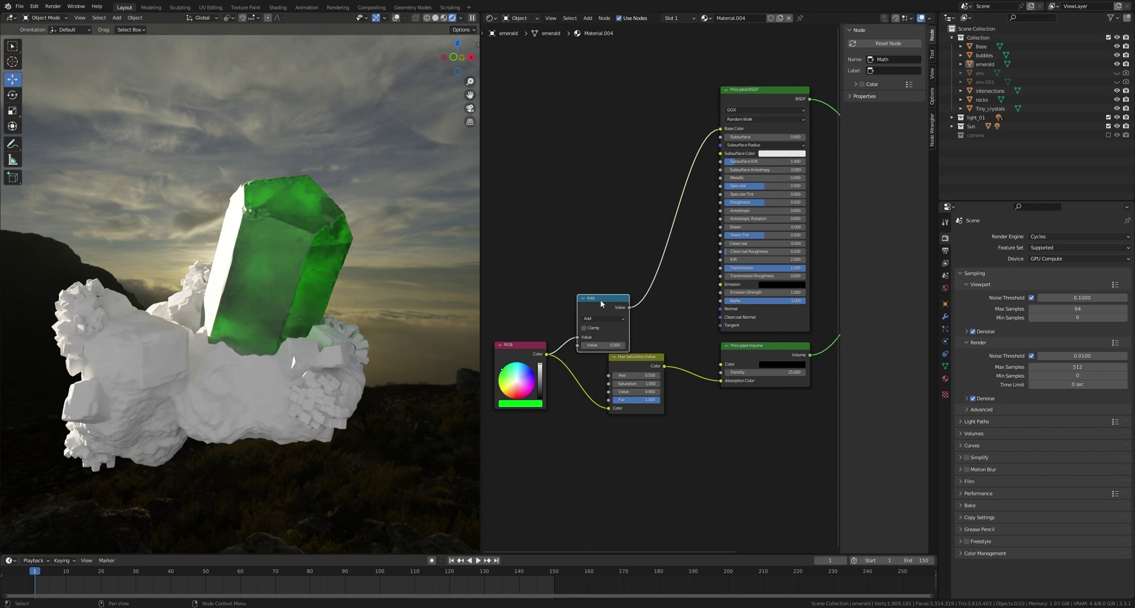
left_click_drag(601, 299, 598, 287)
- Add a Mix node taking Add into Color1 and Hue Saturation Value into Color2
key("shift+a")
left_click(657, 325)
type("mix")
key("Return")
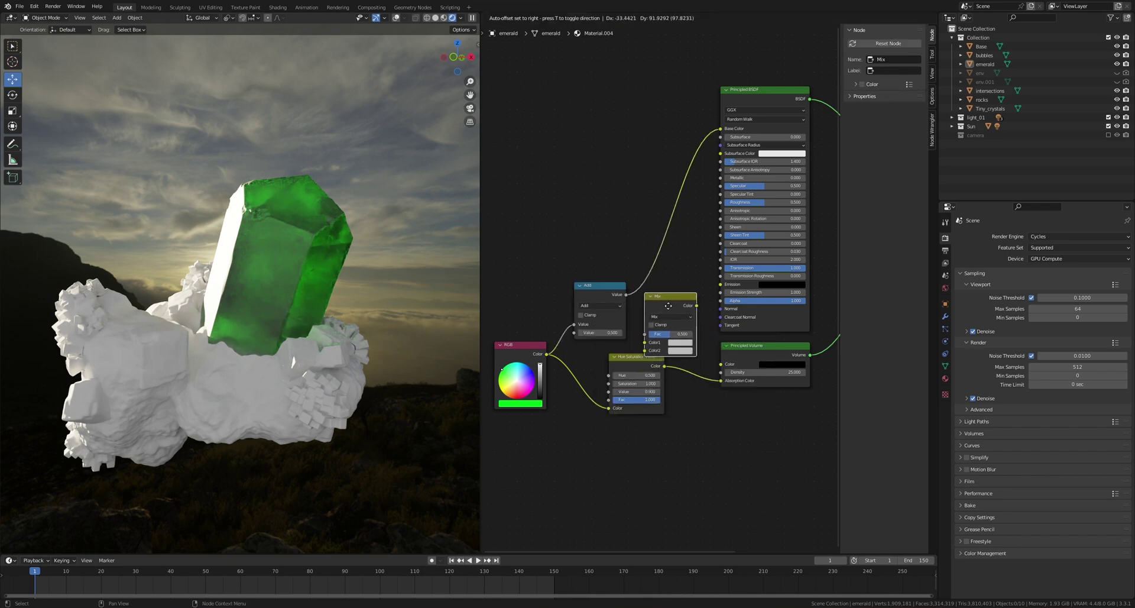
left_click(671, 295)
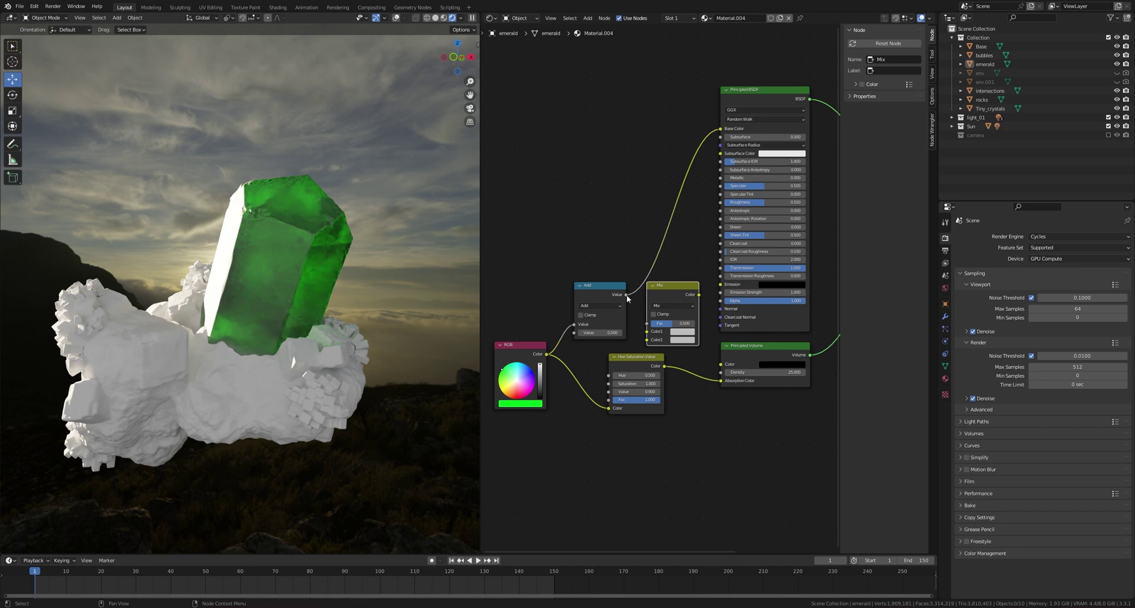
left_click_drag(627, 295, 650, 335)
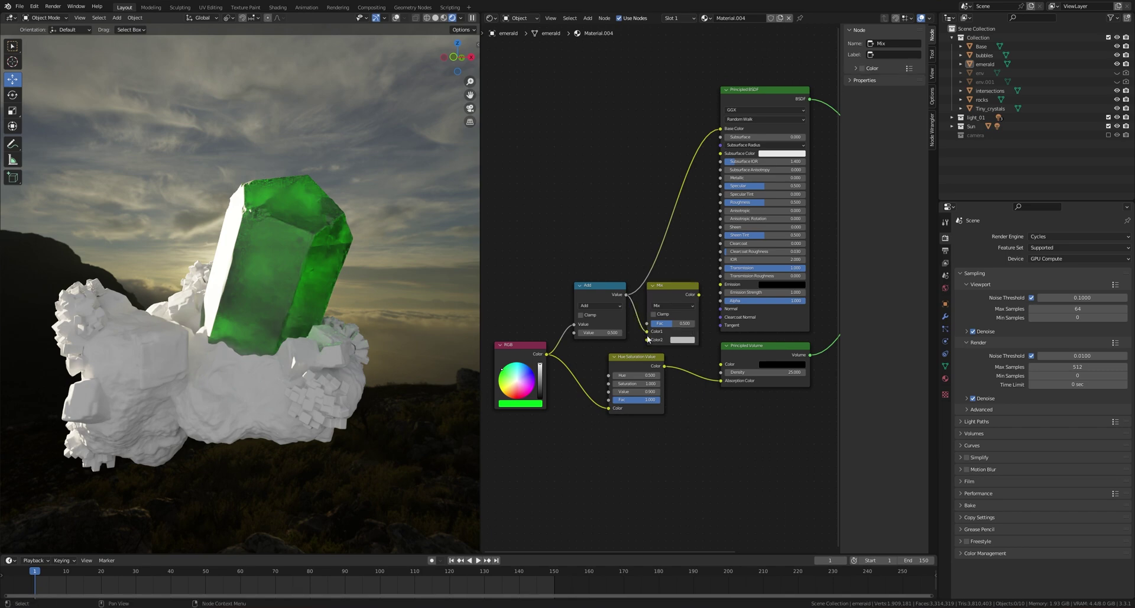
left_click(664, 366)
left_click_drag(664, 366, 647, 339)
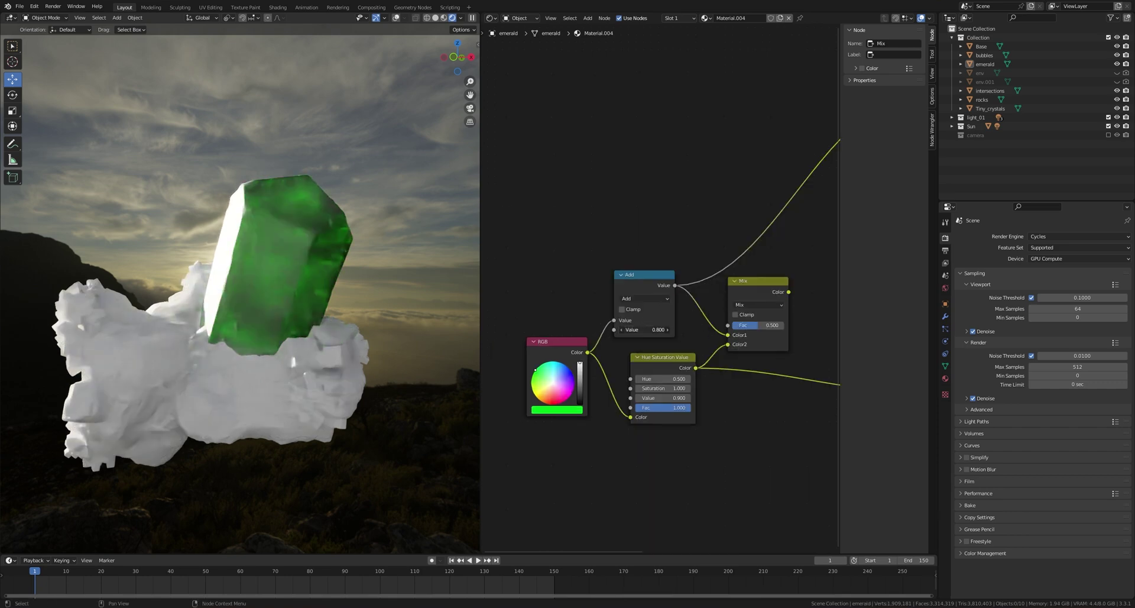
- Send the Mix result into Base Color and set its blend mode to Color
middle_click_drag(763, 284, 666, 317)
left_click_drag(662, 321, 793, 126)
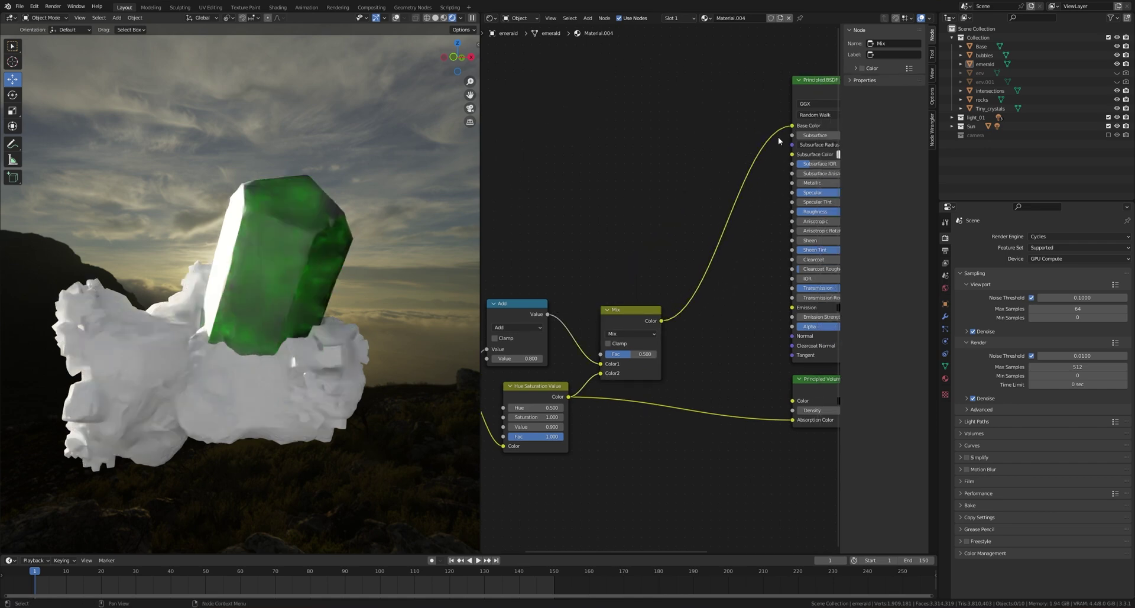
left_click(640, 334)
left_click(618, 520)
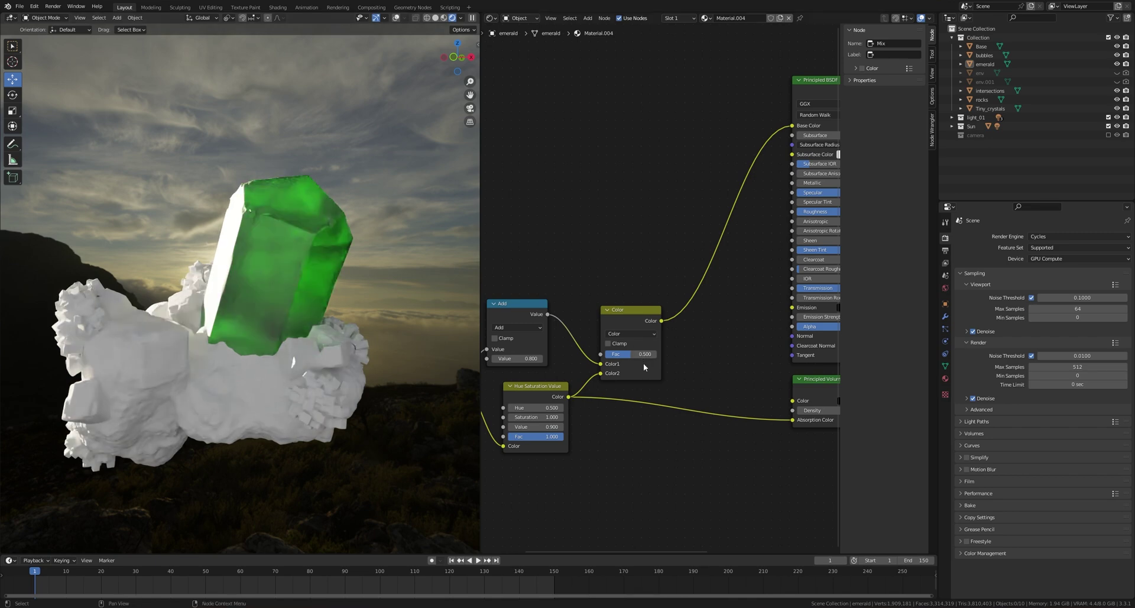
key("Home")
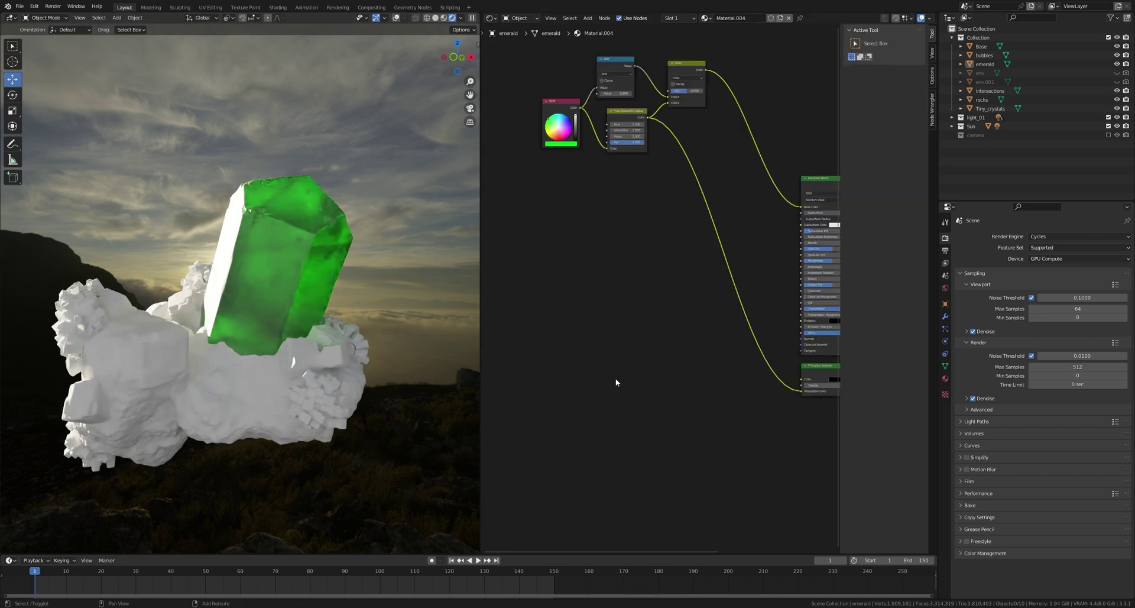
- Add a Noise Texture and preview it directly on the emerald
key("shift+a")
left_click(615, 378)
type("noi")
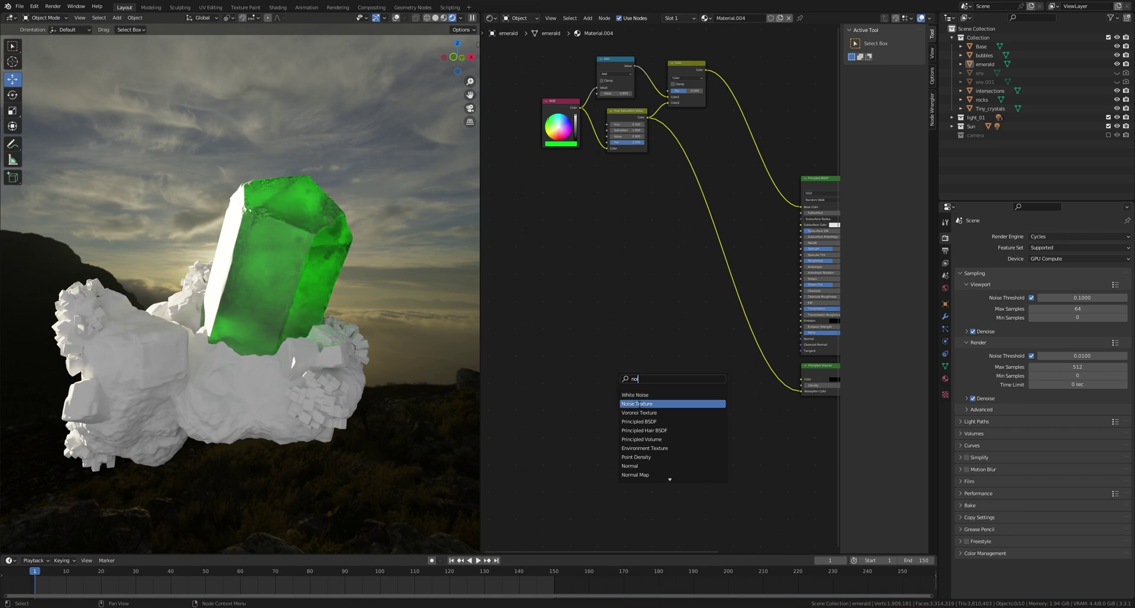
key("Return")
scroll(613, 357, "up", 2)
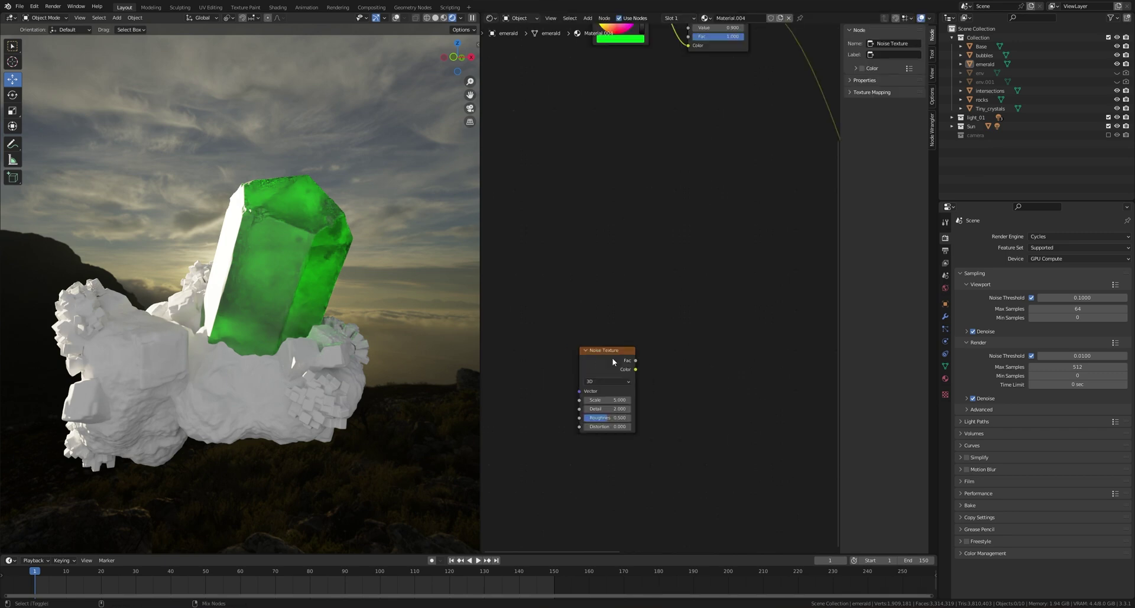
left_click(613, 361, "ctrl+shift")
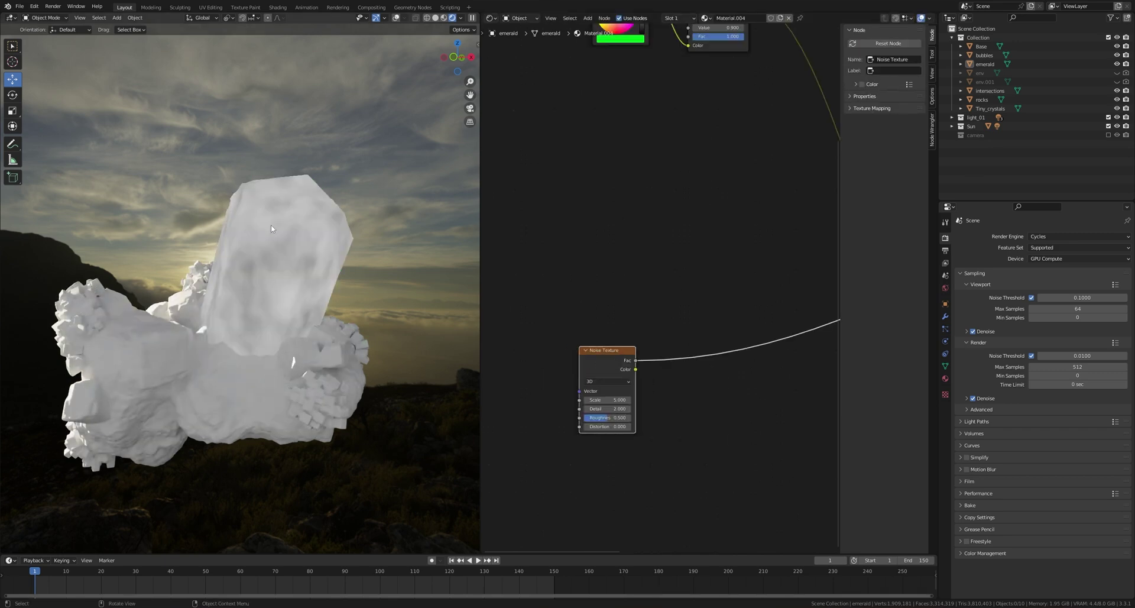
- Tune the noise to Detail 15, Roughness 0.5 and Distortion 3
scroll(676, 349, "up", 2)
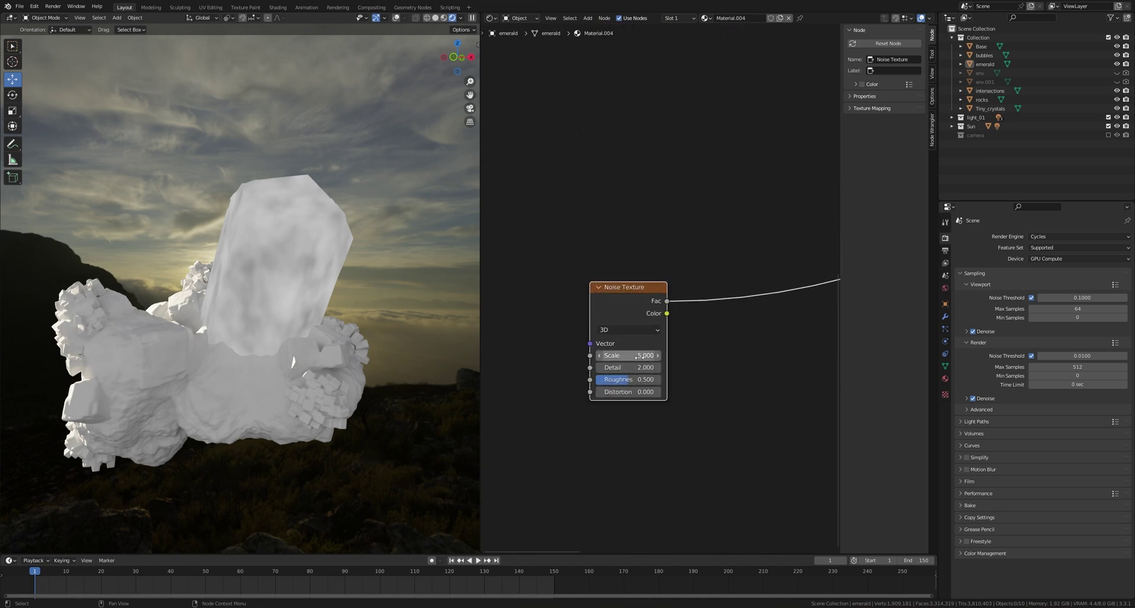
left_click_drag(636, 368, 660, 367)
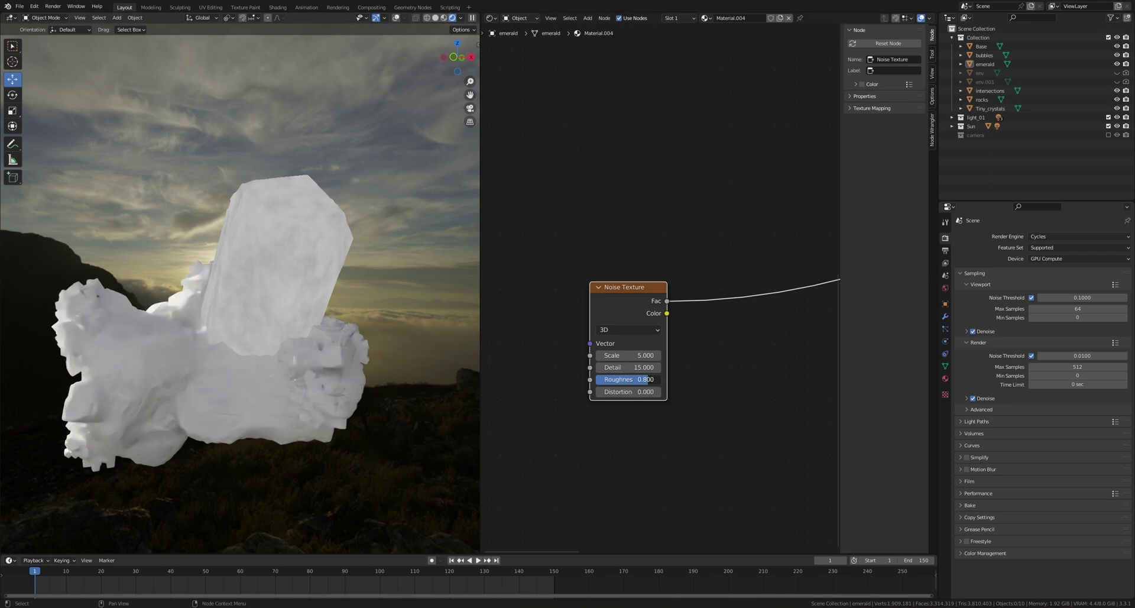
left_click_drag(628, 379, 602, 379)
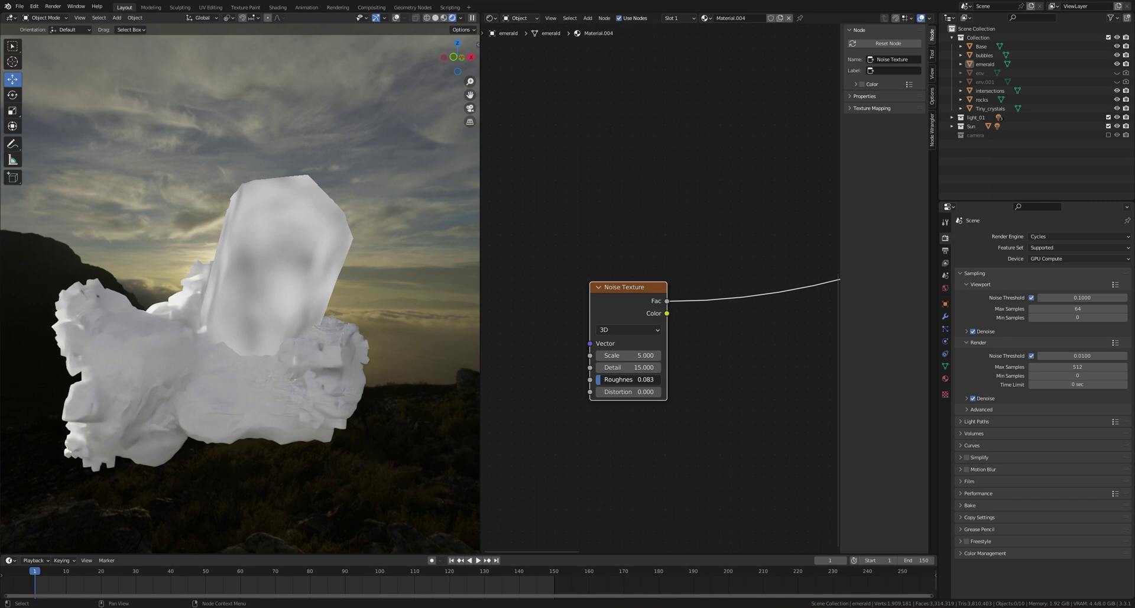
left_click_drag(601, 379, 606, 379)
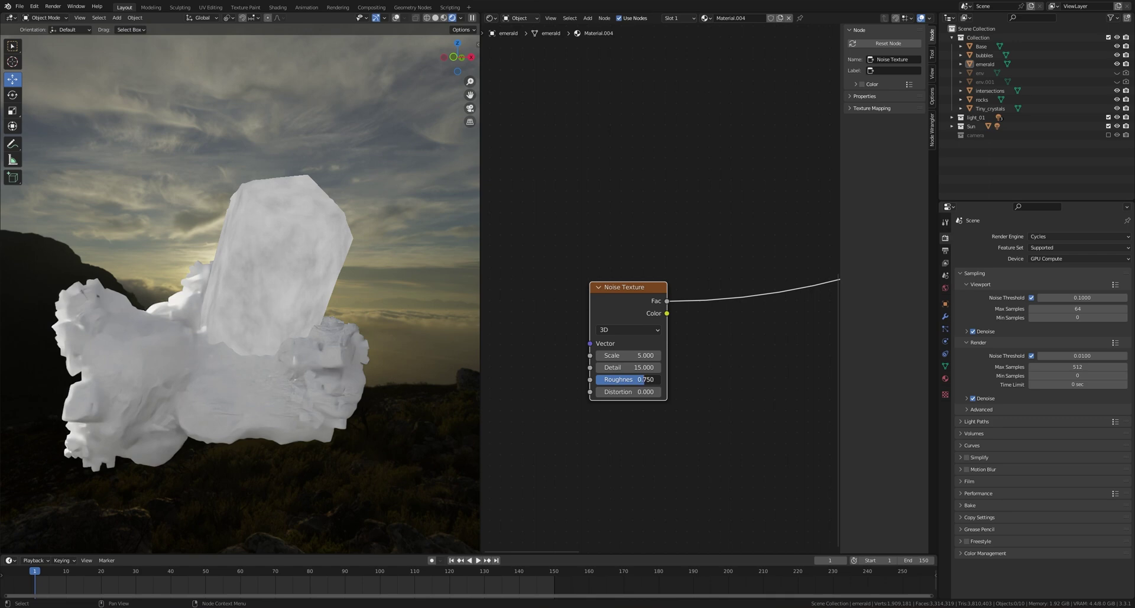
left_click_drag(647, 385, 632, 395)
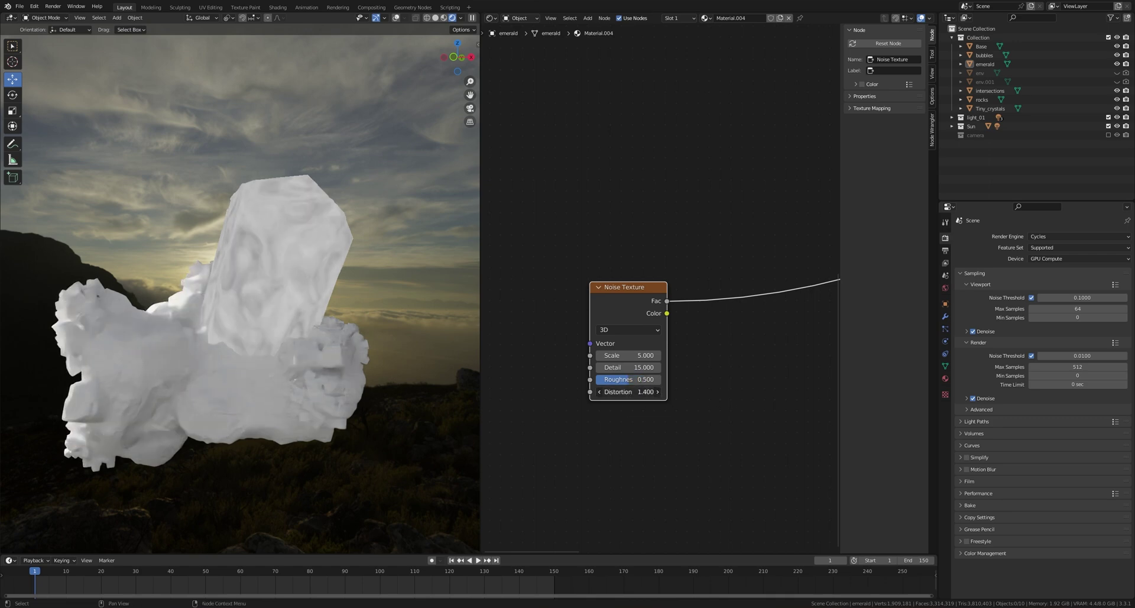
left_click(710, 385)
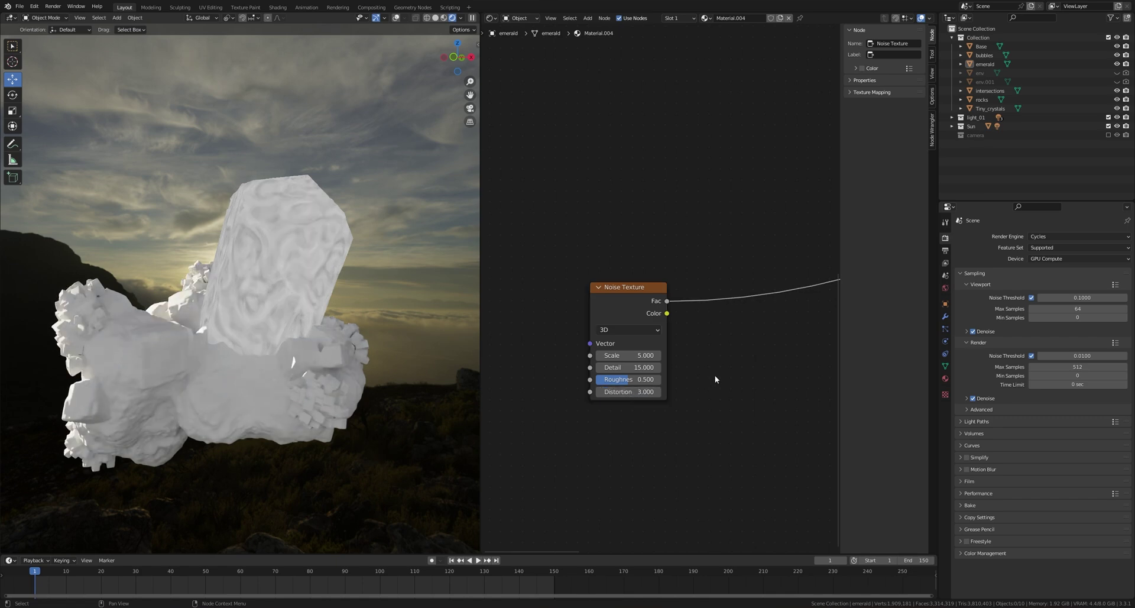
middle_click_drag(735, 353, 691, 362)
- Insert a ColorRamp after the Noise Texture and move its black stop to 0.400
key("shift+a")
left_click(692, 348)
type("c")
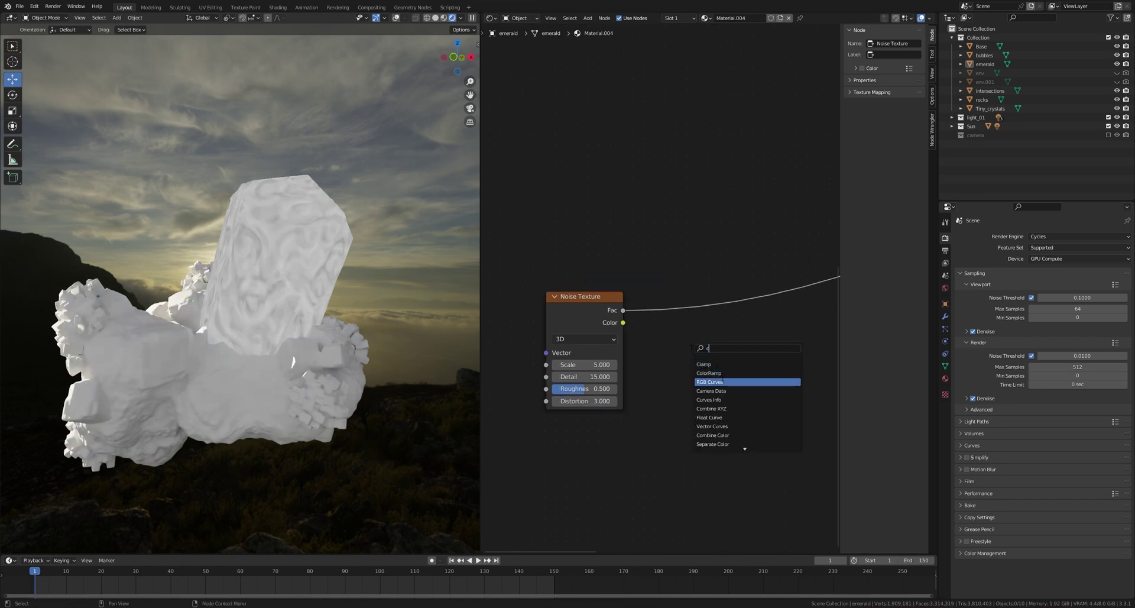
left_click(722, 374)
left_click(716, 358)
left_click_drag(604, 360, 652, 371)
scroll(651, 331, "down", 1)
left_click(580, 306)
- Add Mapping and Texture Coordinate nodes to the noise with Ctrl+T and link the coordinates into Mapping
key("ctrl+t")
middle_click_drag(568, 306, 679, 307)
left_click_drag(572, 335, 598, 353)
left_click_drag(621, 318, 600, 321)
- Add a Mix node blending Object coordinates (Color1) with Generated coordinates (Color2)
key("shift+a")
type("mix")
key("Return")
left_click(611, 269)
middle_click_drag(527, 313, 563, 301)
left_click_drag(541, 331, 491, 312)
middle_click_drag(563, 302, 625, 295)
left_click_drag(534, 296, 598, 279)
middle_click_drag(619, 222, 597, 230)
- Duplicate the Mix node, chain the two, and feed Normal coordinates into the first Mix's Color1
left_click(597, 229)
key("shift+d")
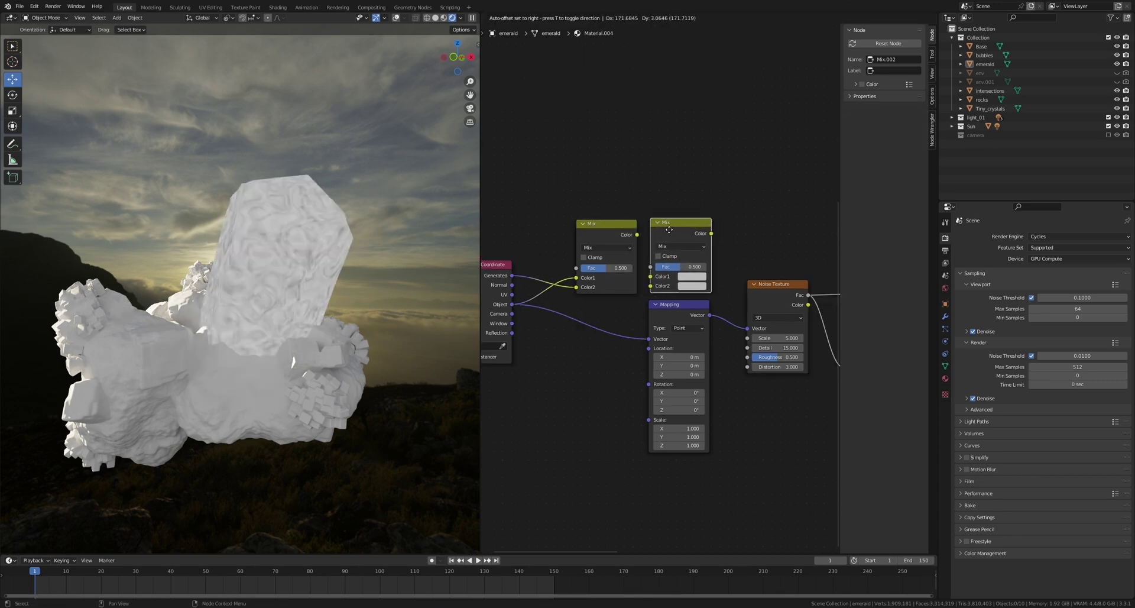
left_click(669, 230)
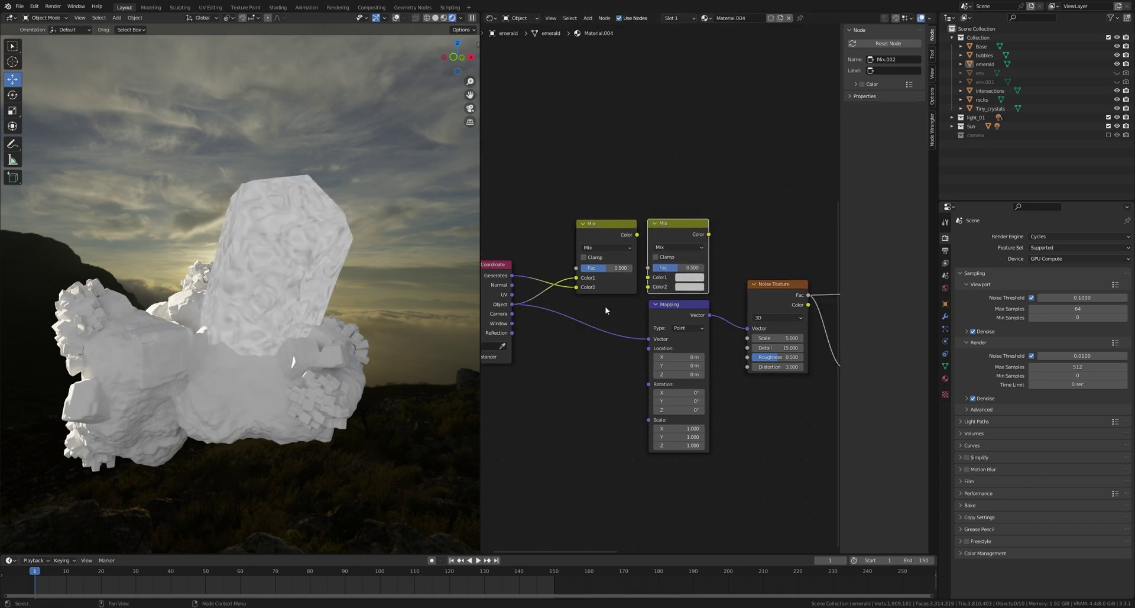
left_click_drag(638, 235, 648, 278)
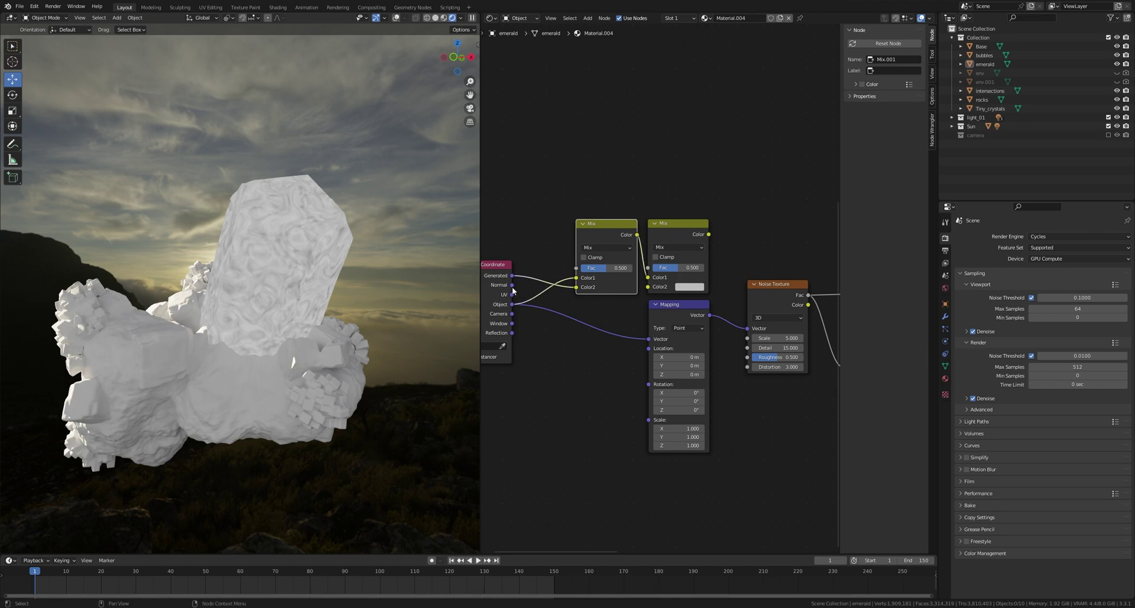
left_click_drag(512, 285, 576, 278)
key("ctrl+h")
- Chain a third Mix with the Mapping vector and plug it into the Noise Vector input
left_click(651, 289)
key("shift+d")
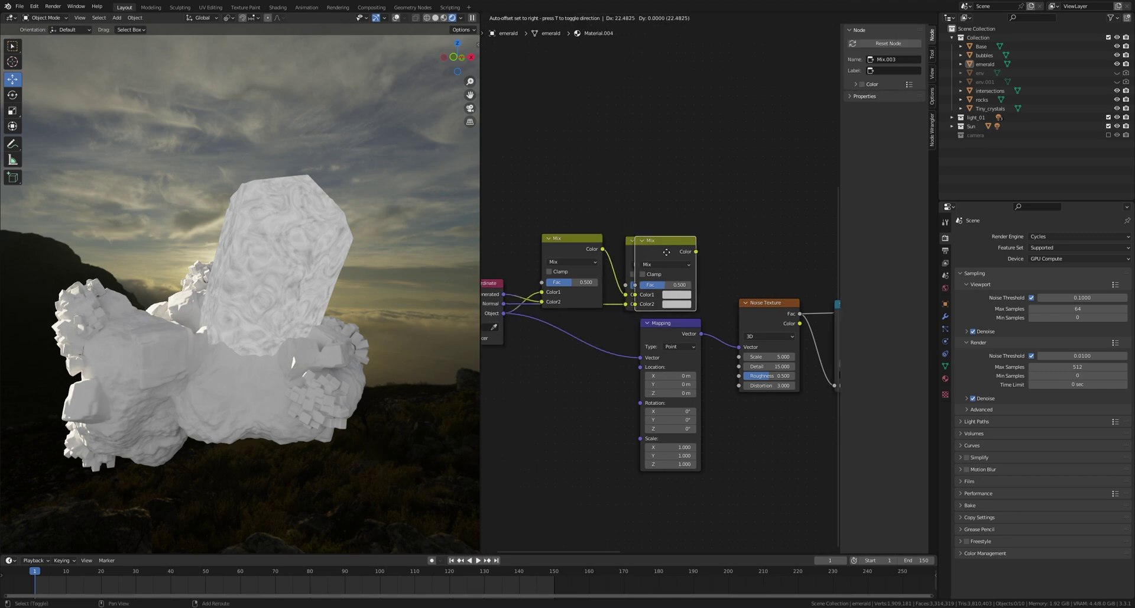
left_click(726, 250)
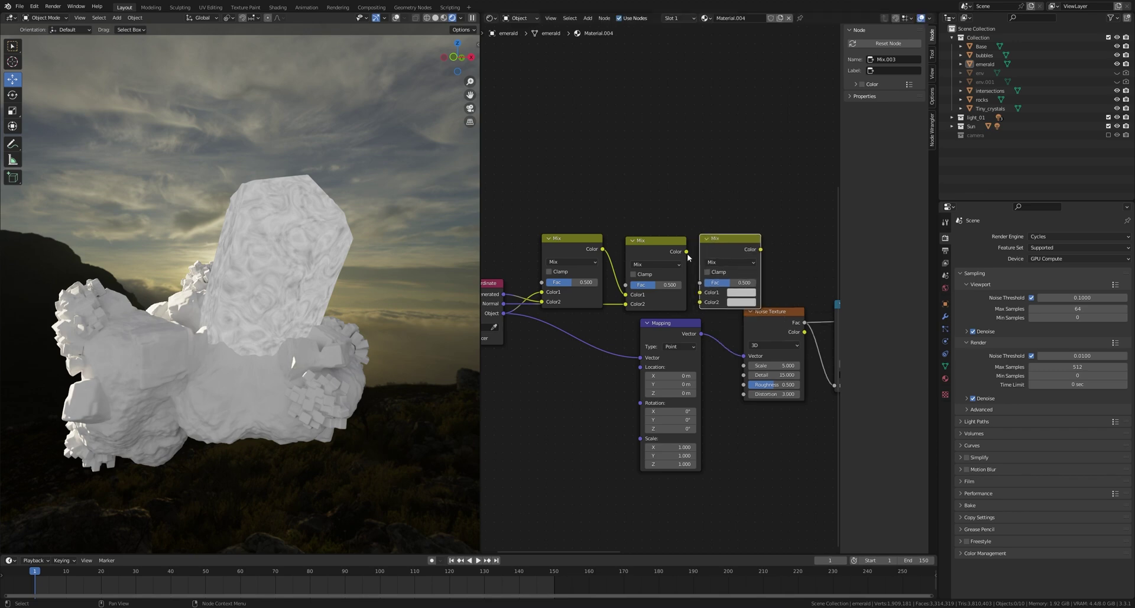
left_click_drag(686, 252, 700, 292)
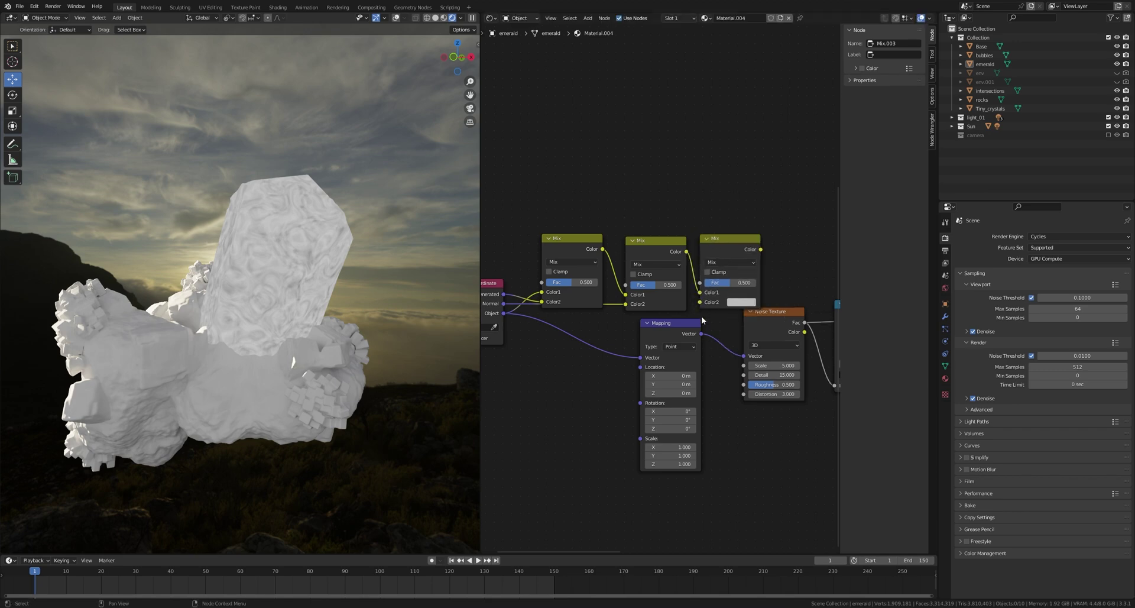
left_click_drag(701, 334, 664, 327)
scroll(664, 326, "down", 1)
middle_click_drag(664, 326, 528, 335, "shift")
left_click_drag(612, 269, 626, 352)
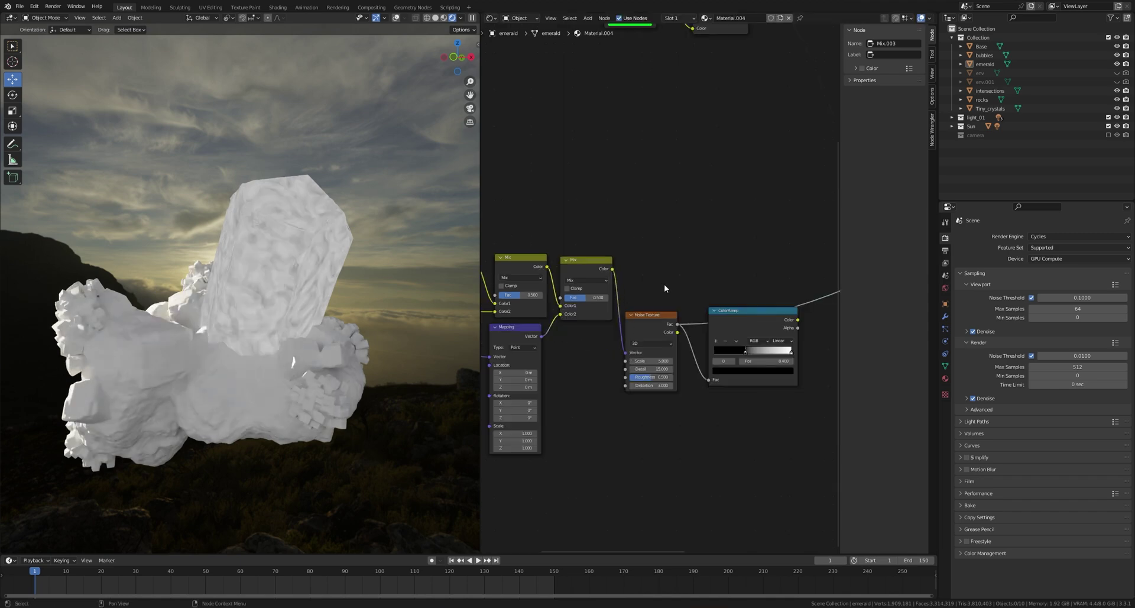
- Set the three chained Mix nodes' blend modes to Overlay, Soft Light and Multiply
scroll(316, 186, "up", 4)
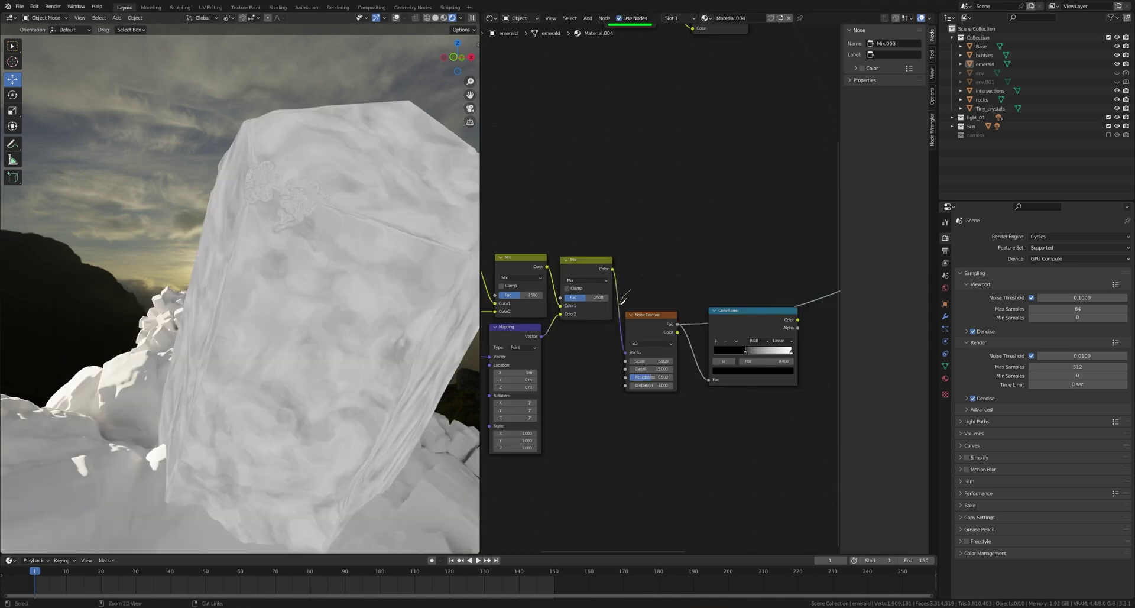
left_click(607, 277)
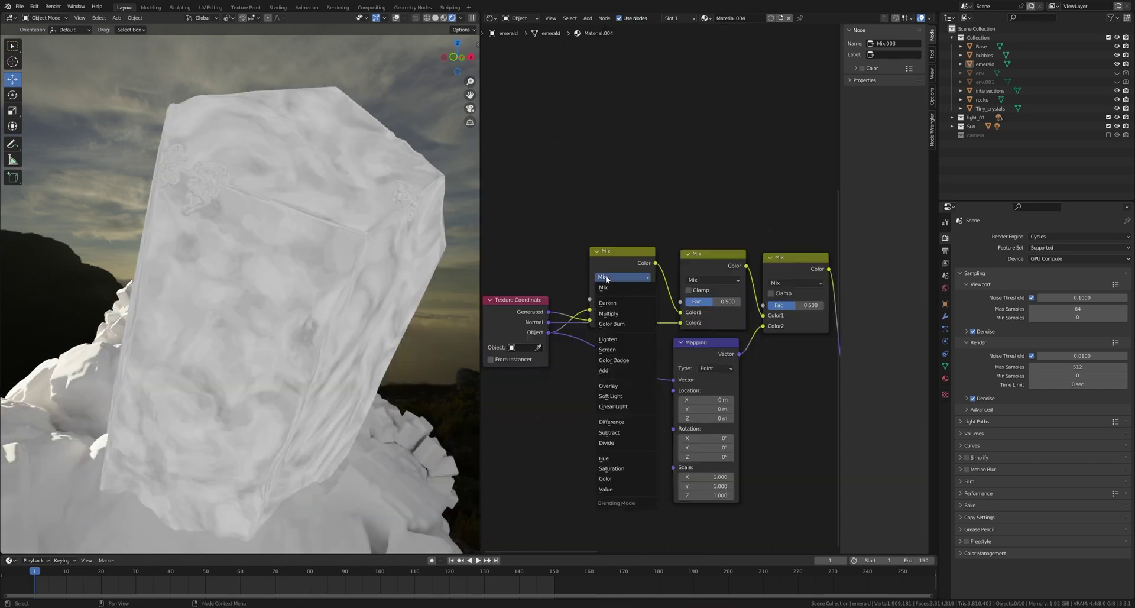
left_click(619, 388)
left_click(726, 279)
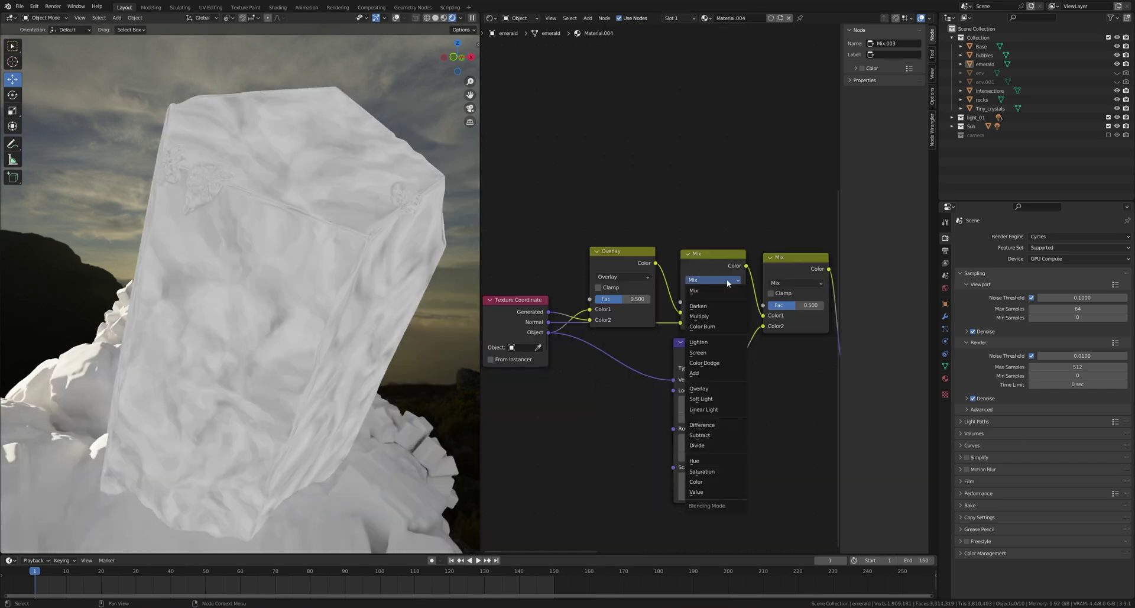
left_click(709, 398)
middle_click_drag(776, 356, 660, 366)
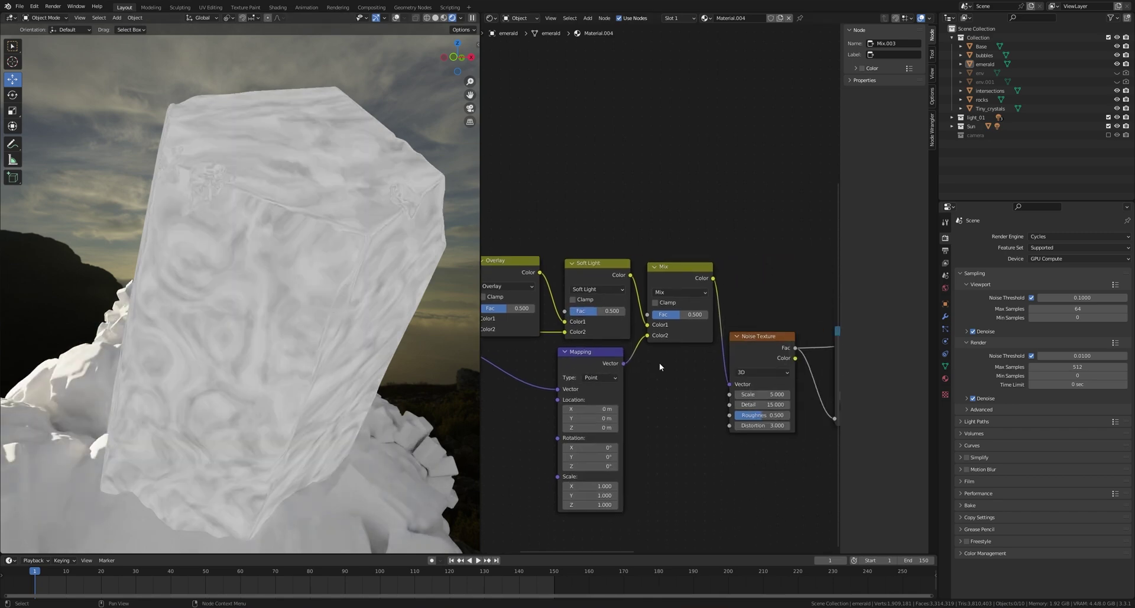
left_click(677, 292)
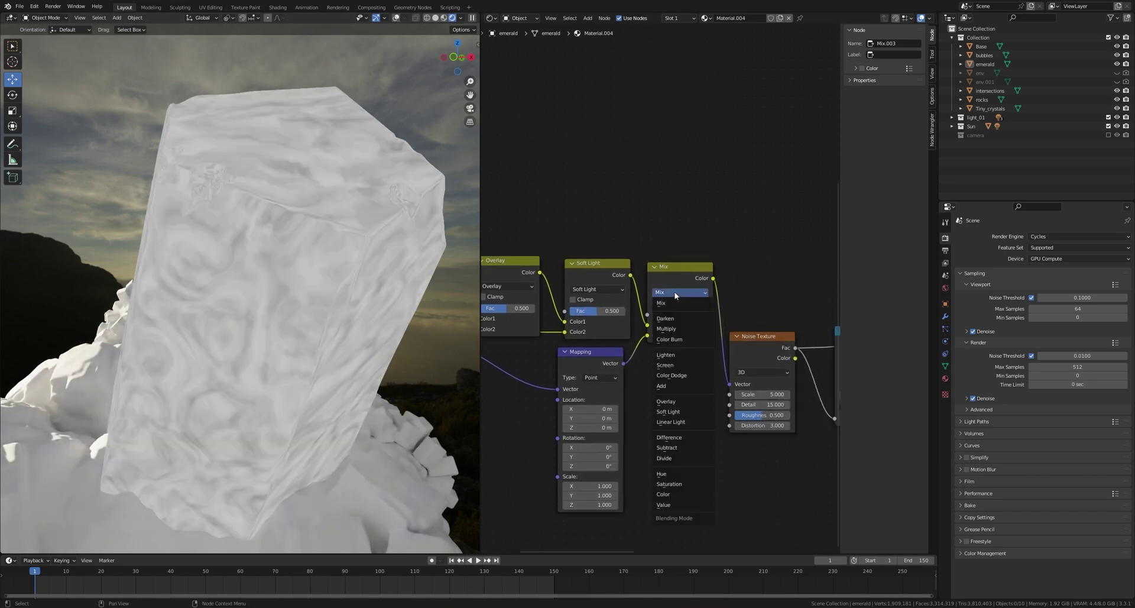
left_click(673, 331)
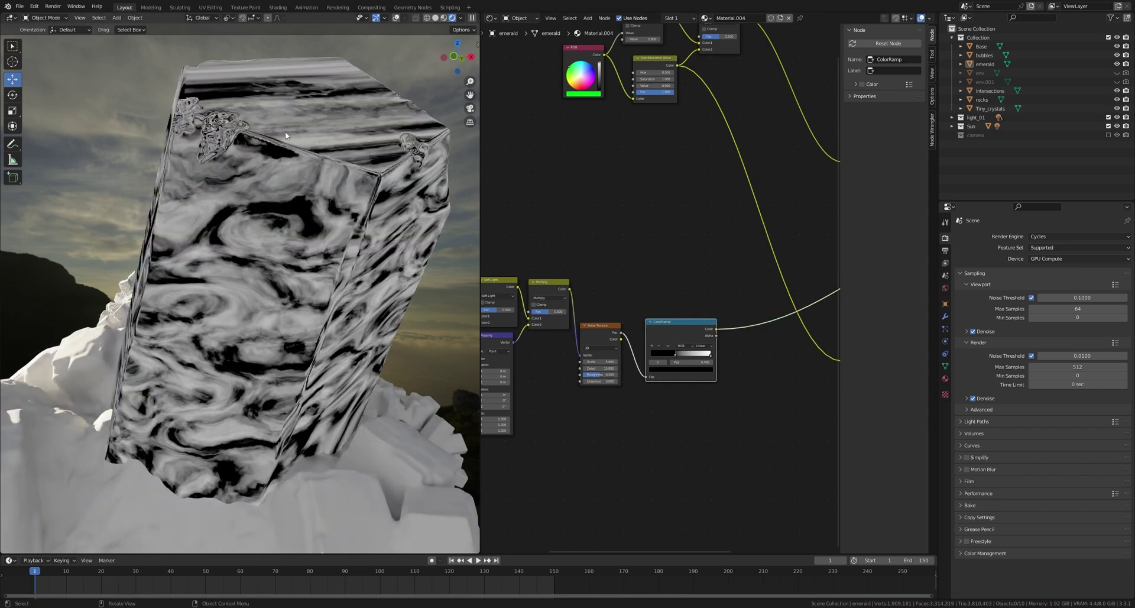
middle_click_drag(790, 443, 743, 446)
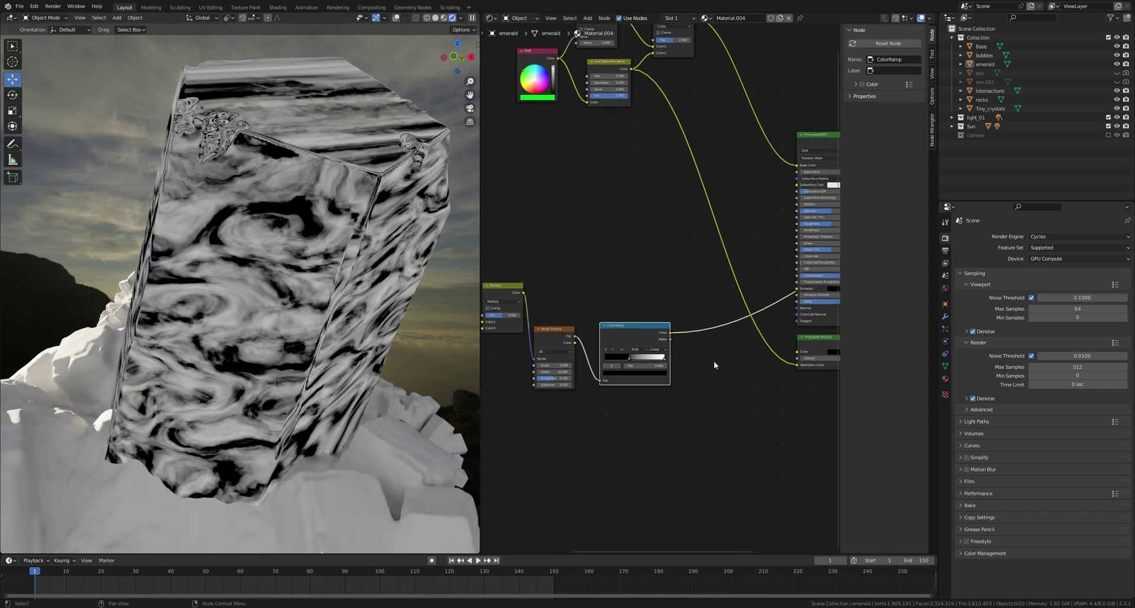
- Add a Bump node fed by the ColorRamp and link its Normal into the Principled BSDF Normal
key("shift+a")
left_click(718, 357)
type("bm")
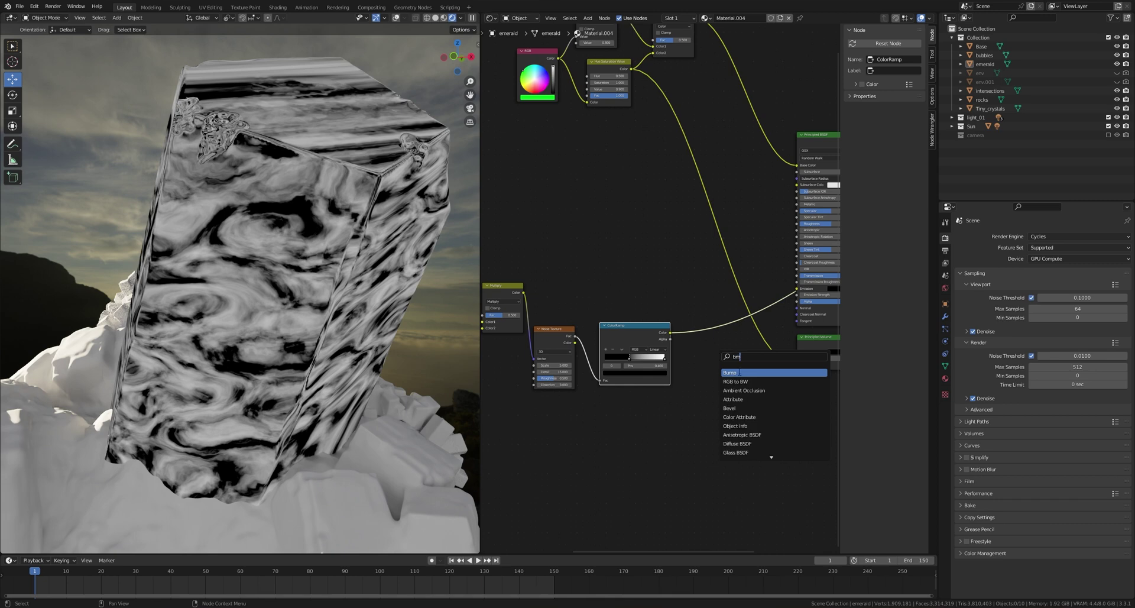
left_click(739, 373)
left_click(699, 345)
left_click_drag(670, 333, 796, 308)
middle_click_drag(742, 183, 675, 205)
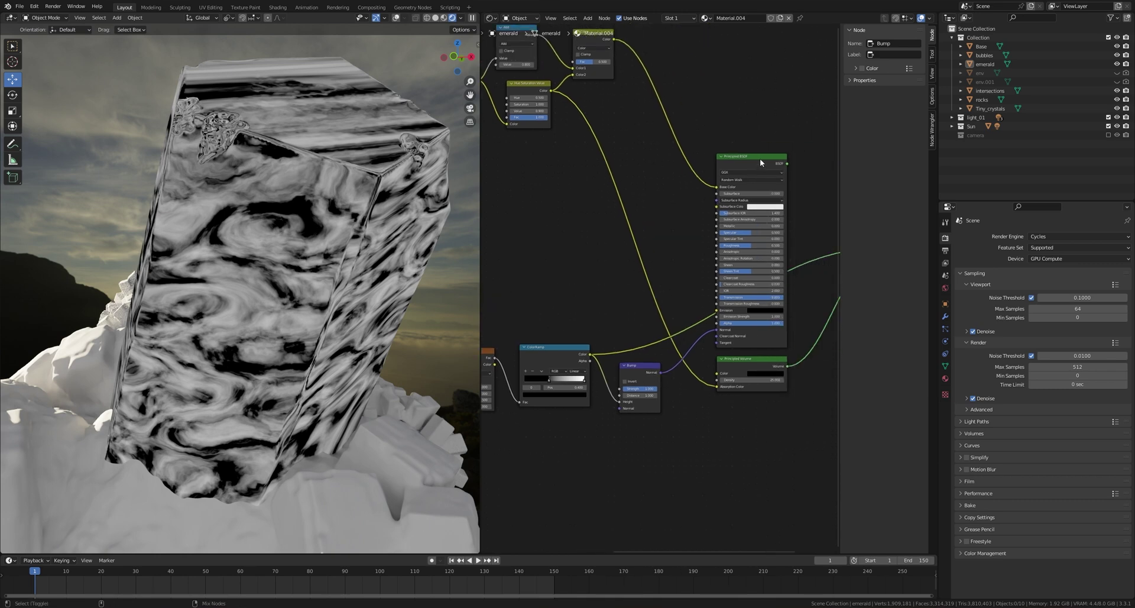
left_click(761, 161, "ctrl+shift")
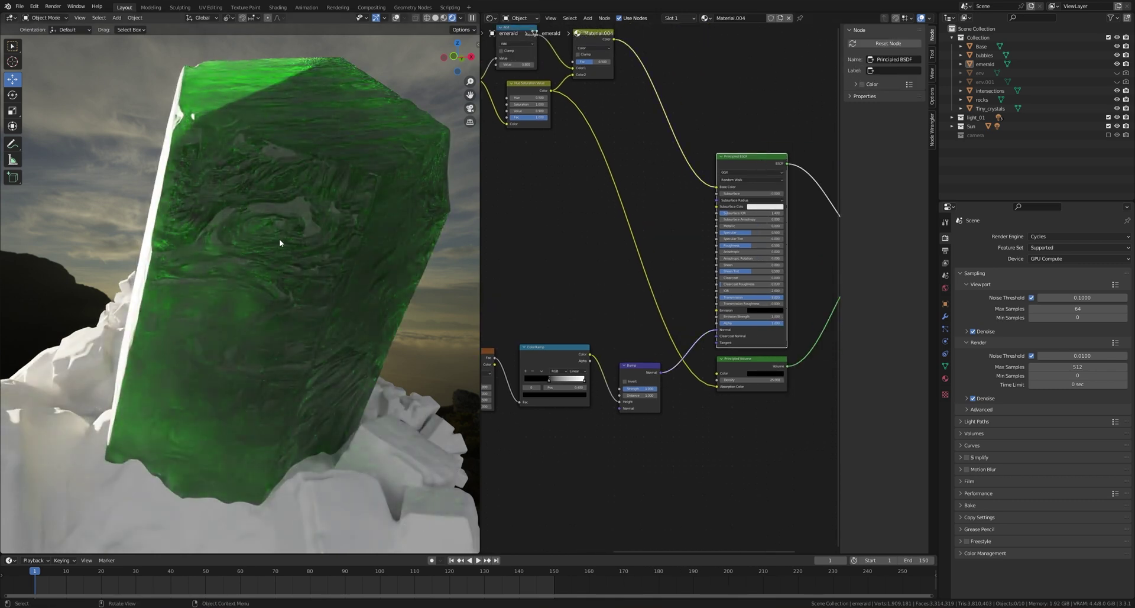
- Set the world lighting Strength to 1.000
middle_click_drag(241, 258, 388, 339)
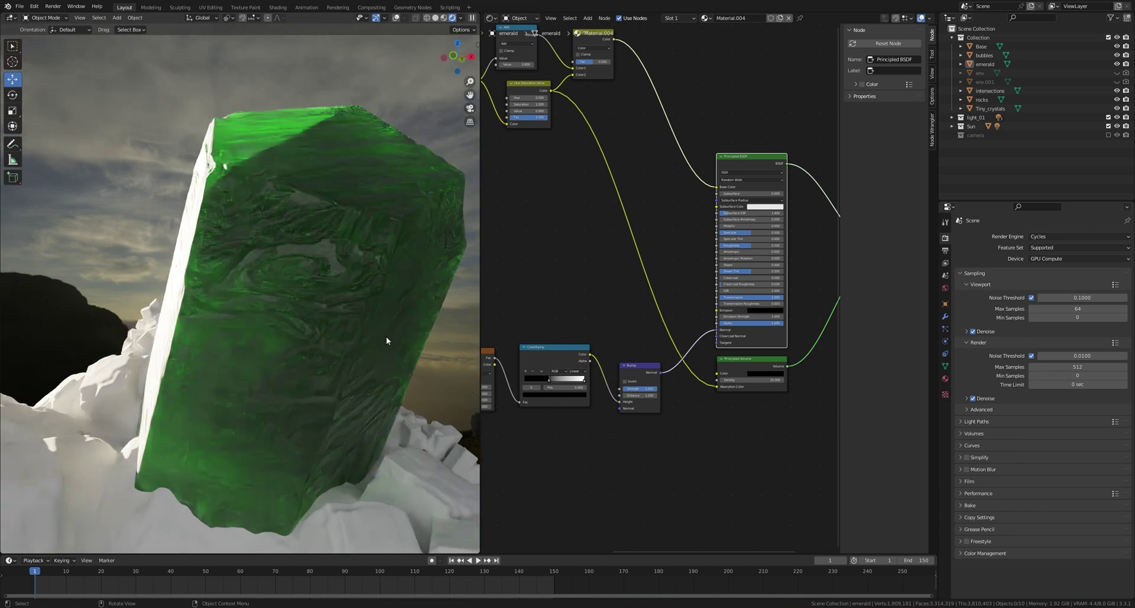
left_click(945, 288)
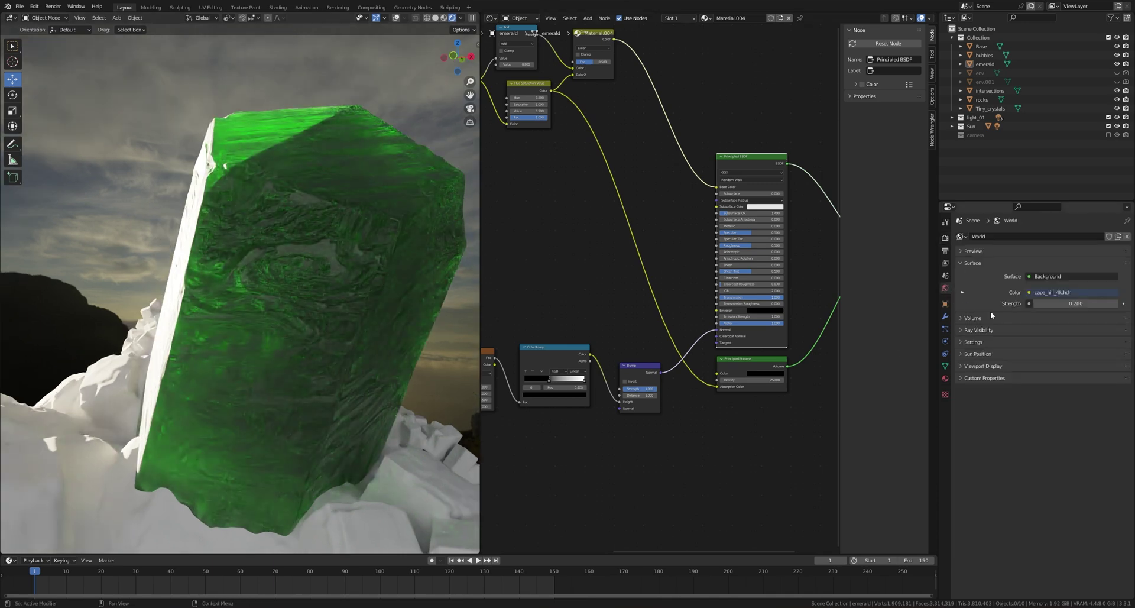
left_click(1116, 303)
left_click(1116, 303)
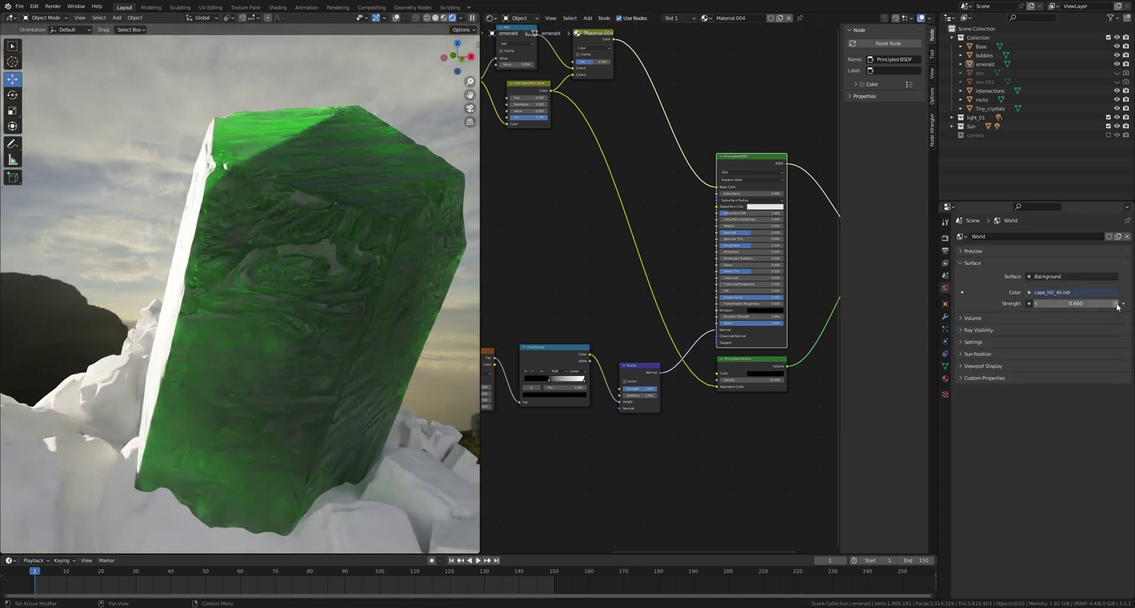
left_click(1102, 304)
type("1")
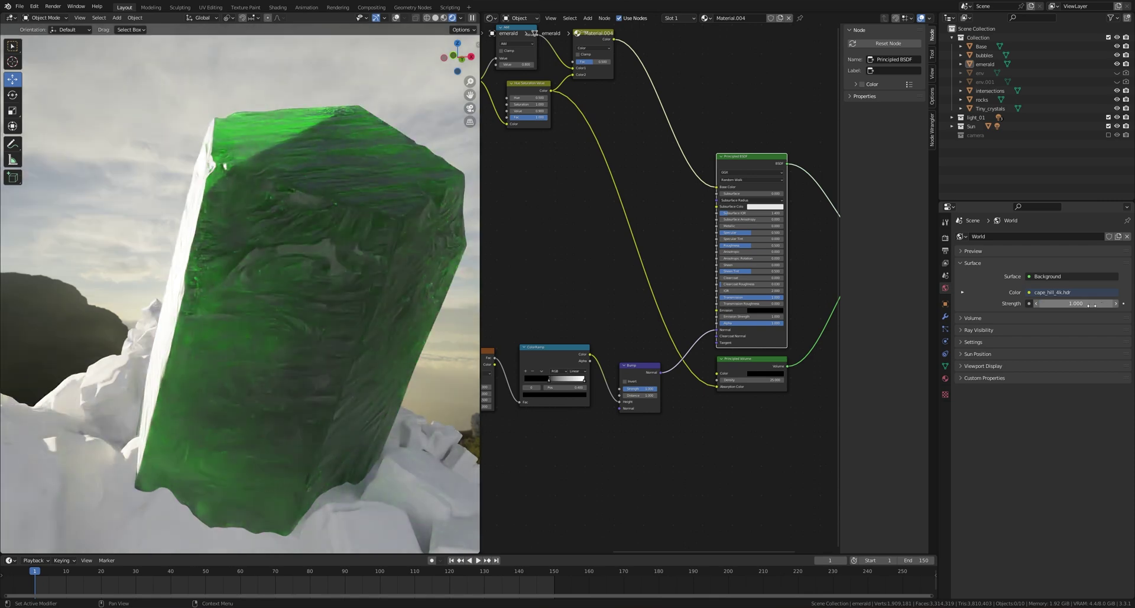
key("Return")
- Lower the Bump node's Strength to 0.150 for softer surface detail
left_click(677, 387)
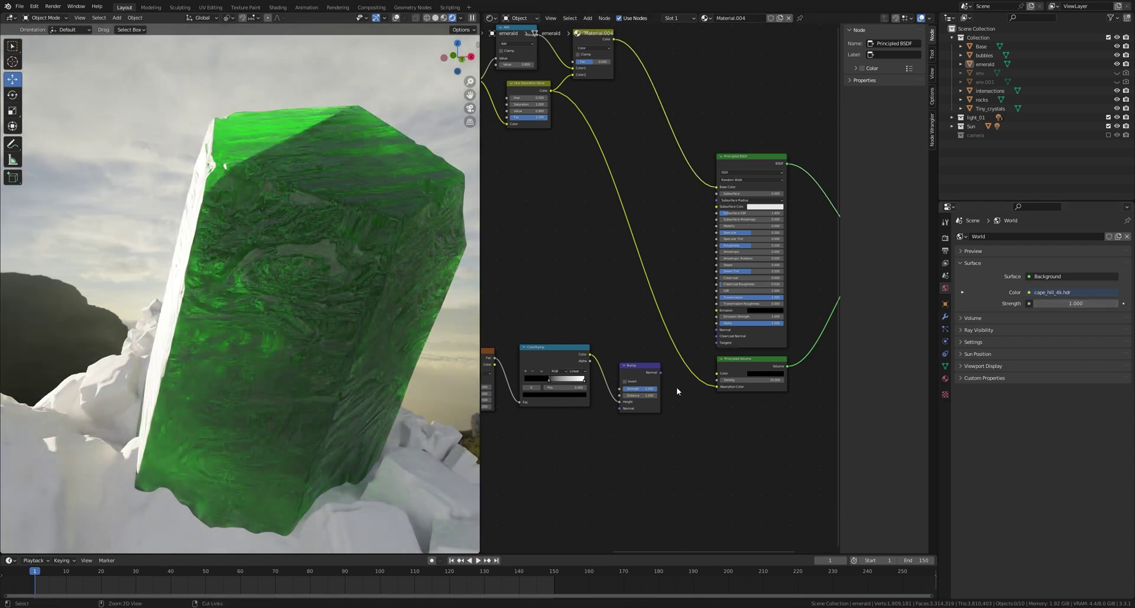
left_click(637, 371, "ctrl+shift")
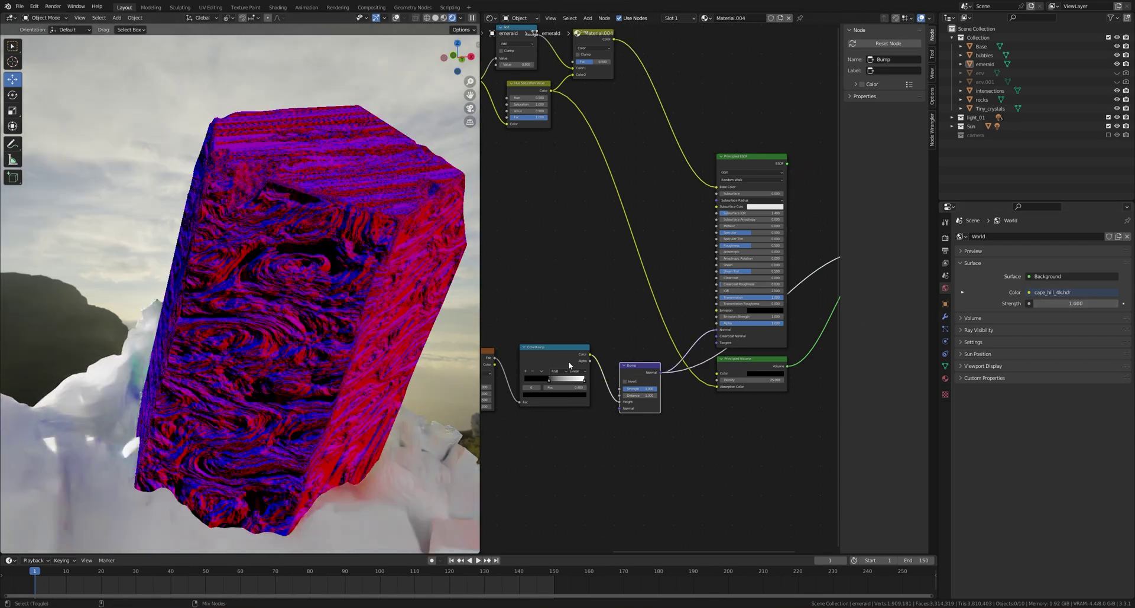
middle_click_drag(665, 378, 656, 321)
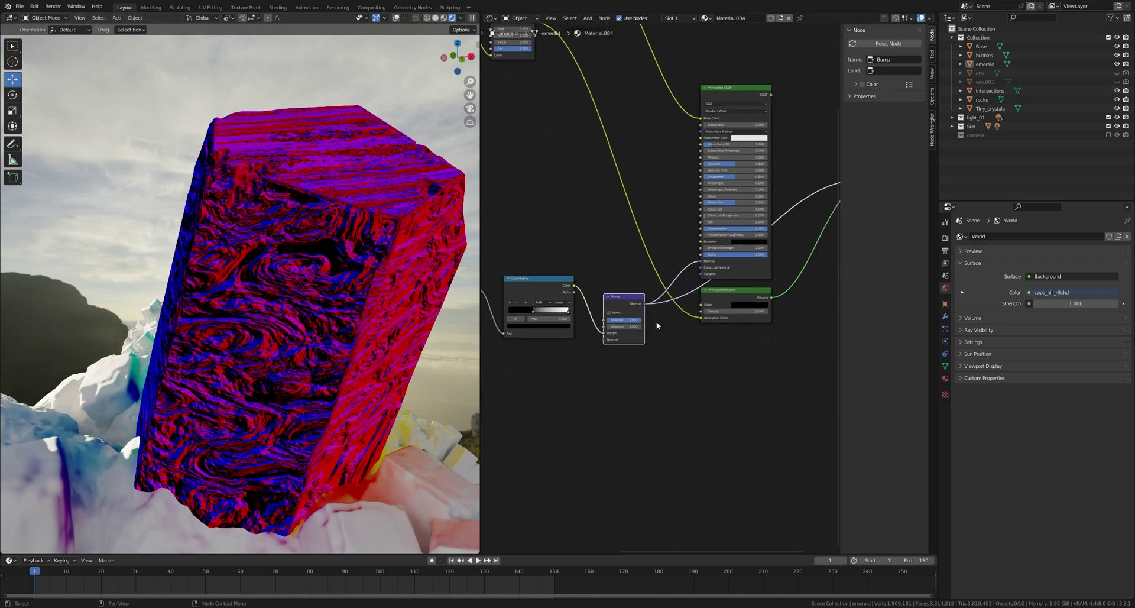
scroll(656, 322, "up", 4)
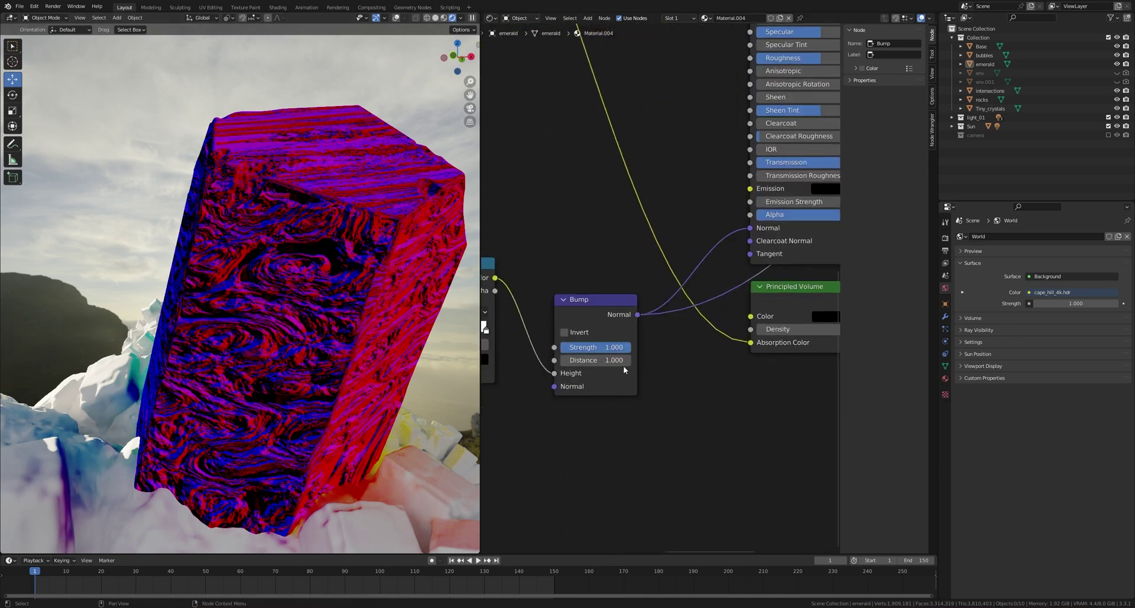
left_click_drag(615, 347, 577, 347)
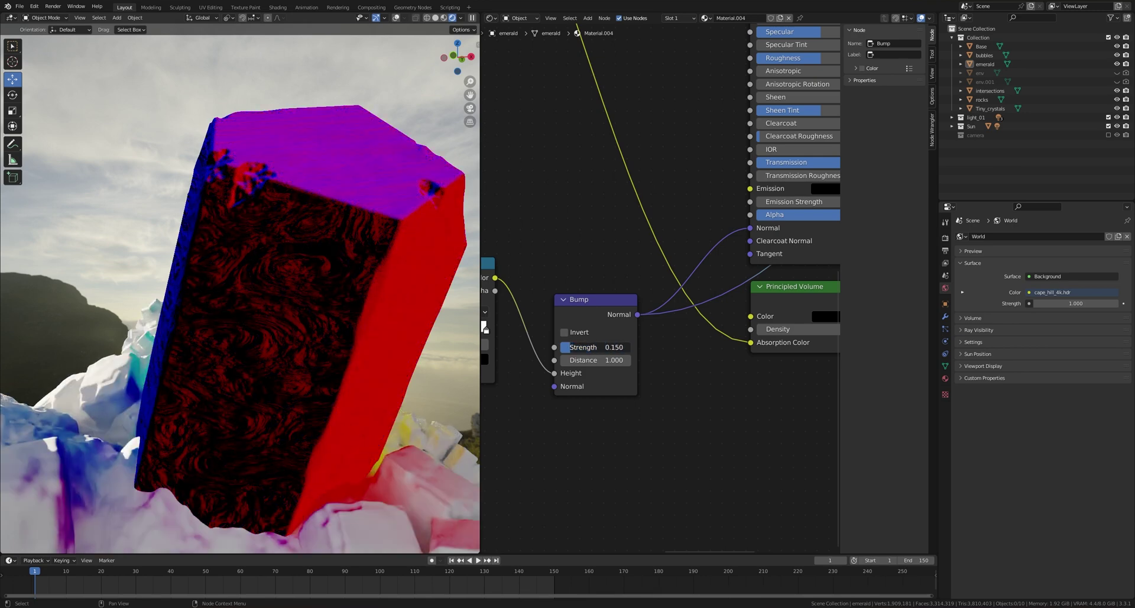
scroll(682, 397, "down", 1)
scroll(683, 402, "down", 3)
- Test a ColorRamp link into Roughness, hide unused Principled BSDF inputs, then cut the ColorRamp links
left_click(714, 129, "ctrl+shift")
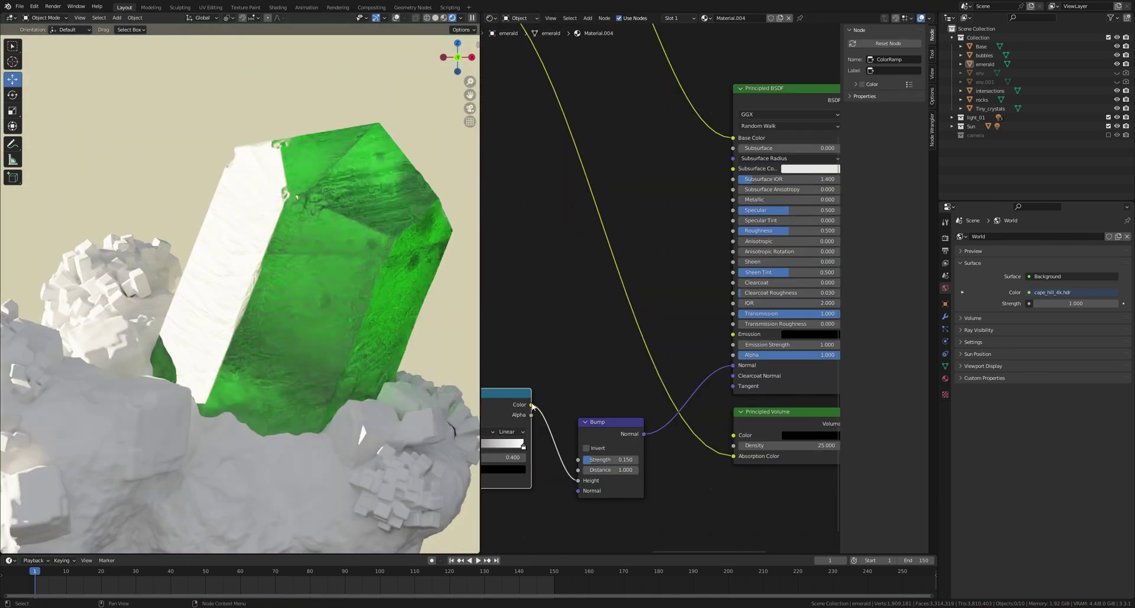
left_click_drag(531, 406, 683, 342)
scroll(621, 319, "down", 1)
left_click(715, 141)
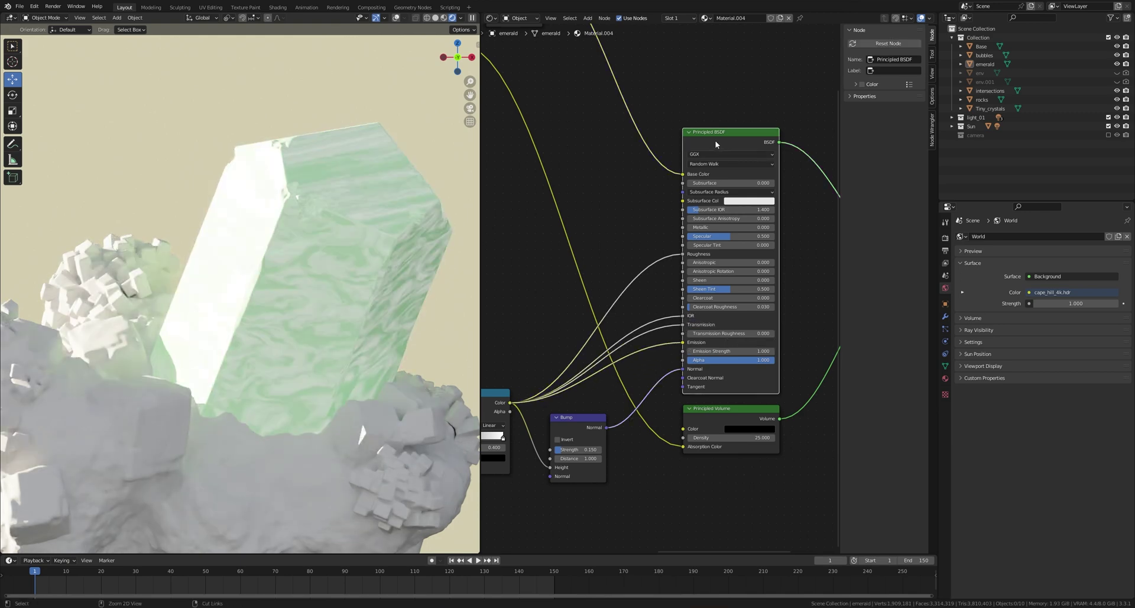
key("ctrl+h")
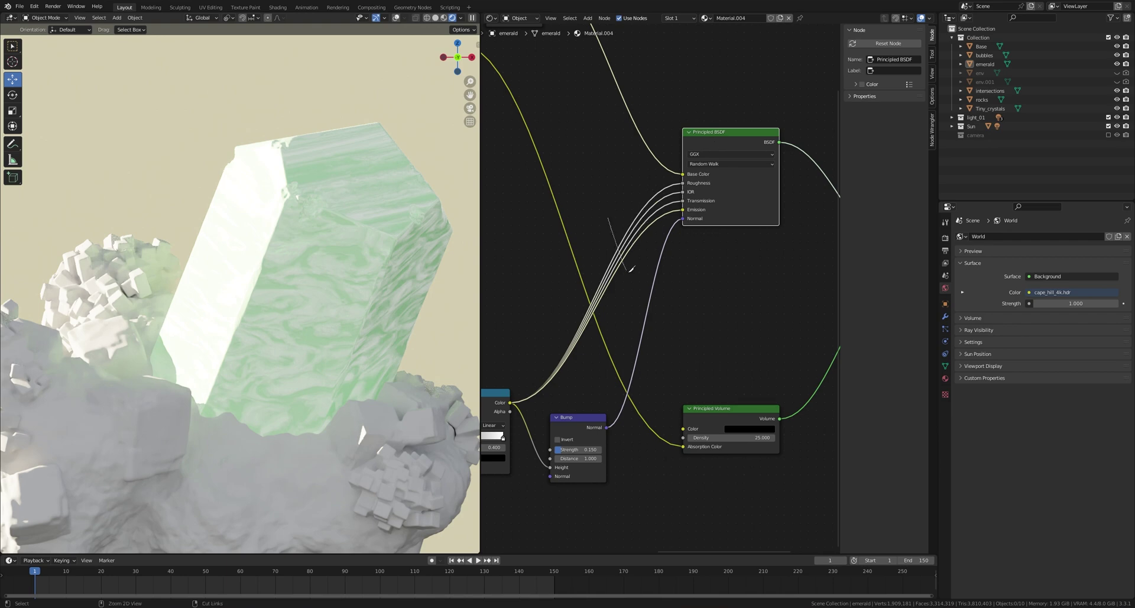
right_click_drag(631, 269, 632, 271, "ctrl")
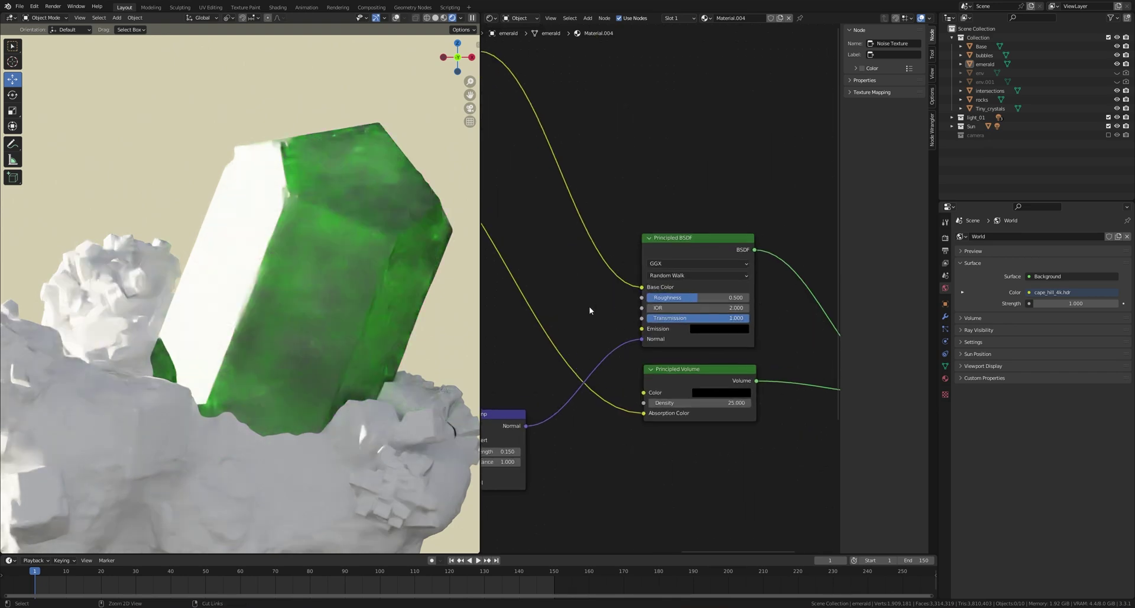
scroll(590, 309, "down", 5)
key("shift+a")
- Add a Geometry input node and preview its outputs, ending on Pointiness
left_click(585, 295)
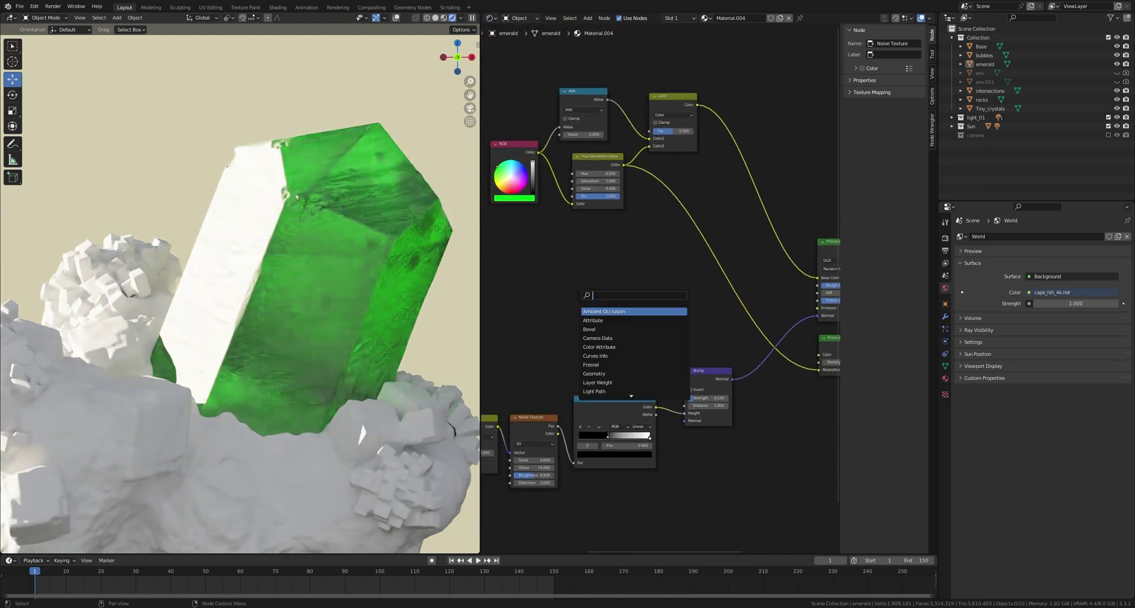
left_click(595, 373)
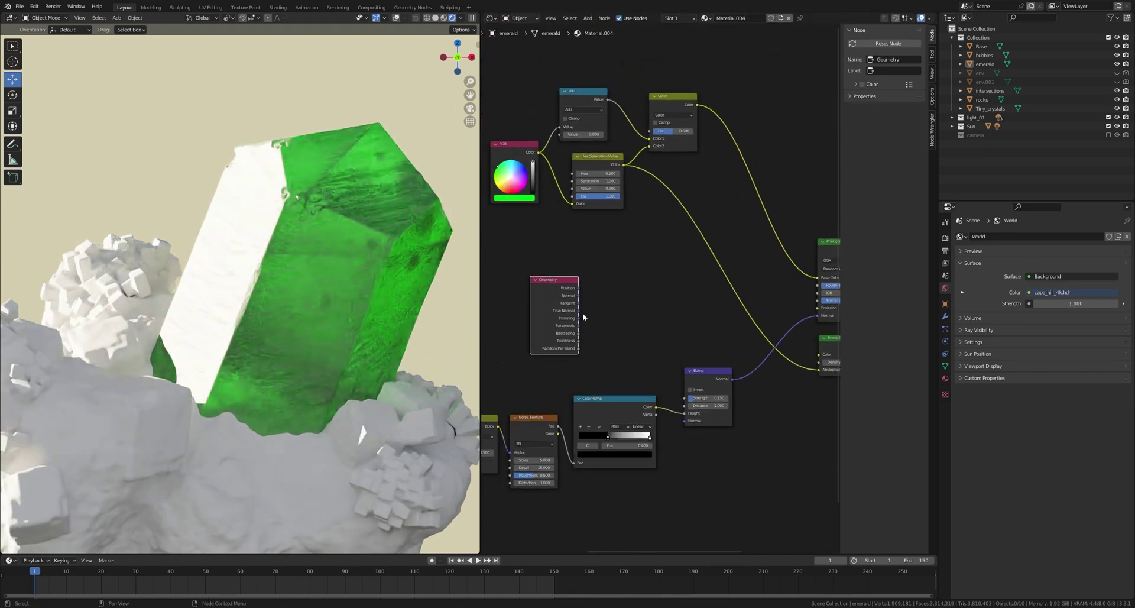
left_click(555, 281, "ctrl+shift")
left_click(555, 281, "ctrl+shift")
left_click(556, 281, "ctrl+shift")
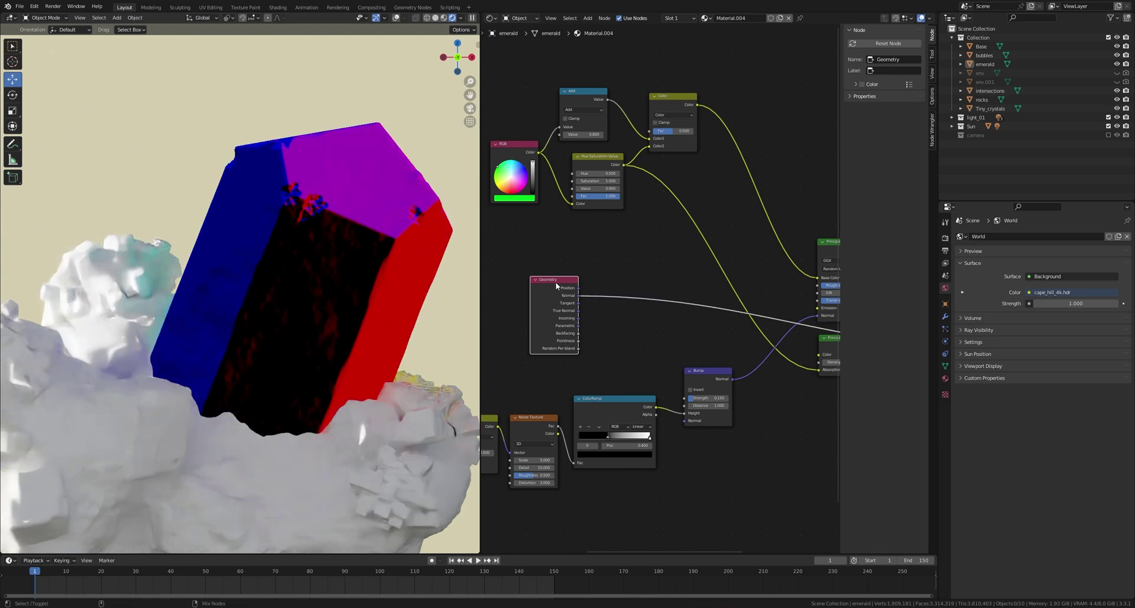
left_click(555, 281, "ctrl+shift")
left_click(555, 282, "ctrl+shift")
left_click(555, 281, "ctrl+shift")
left_click(555, 281, "ctrl+shift")
left_click(555, 281, "ctrl+shift")
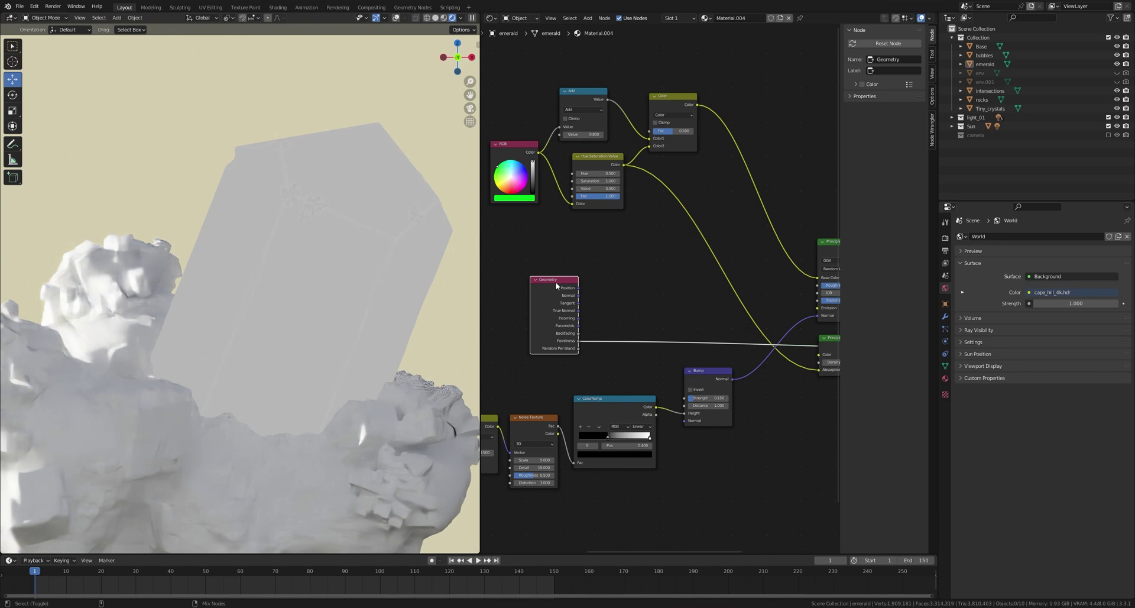
middle_click_drag(621, 304, 603, 302)
- Insert a B-Spline ColorRamp after Pointiness with stops at 0.500 and about 0.577
key("shift+a")
left_click(644, 324)
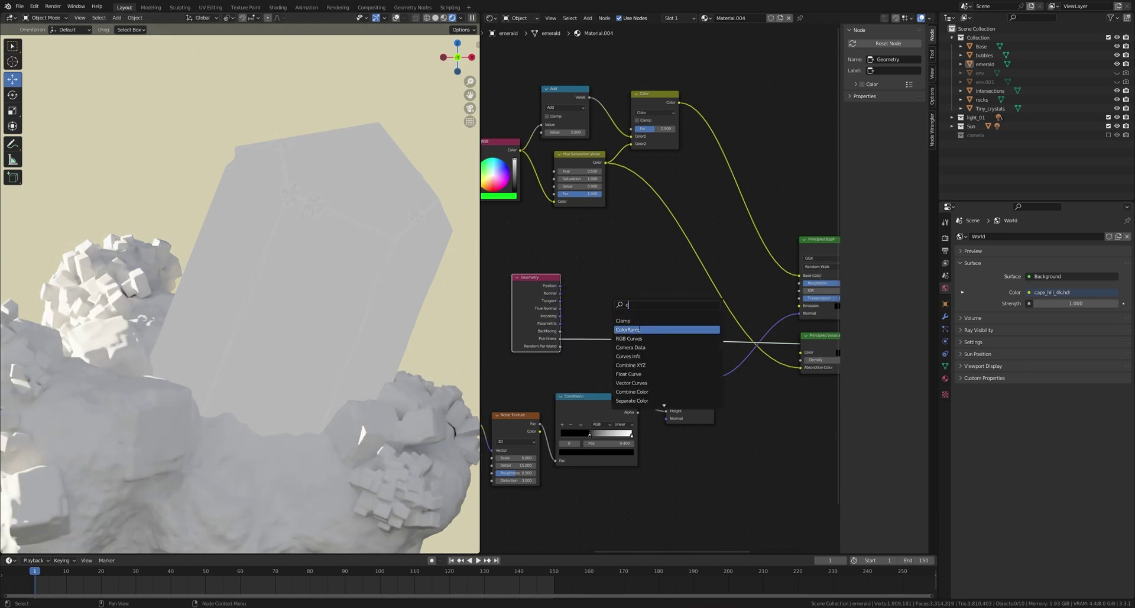
left_click(605, 301)
scroll(604, 300, "up", 3)
left_click_drag(528, 262, 571, 262)
left_click(580, 274)
type("0.5")
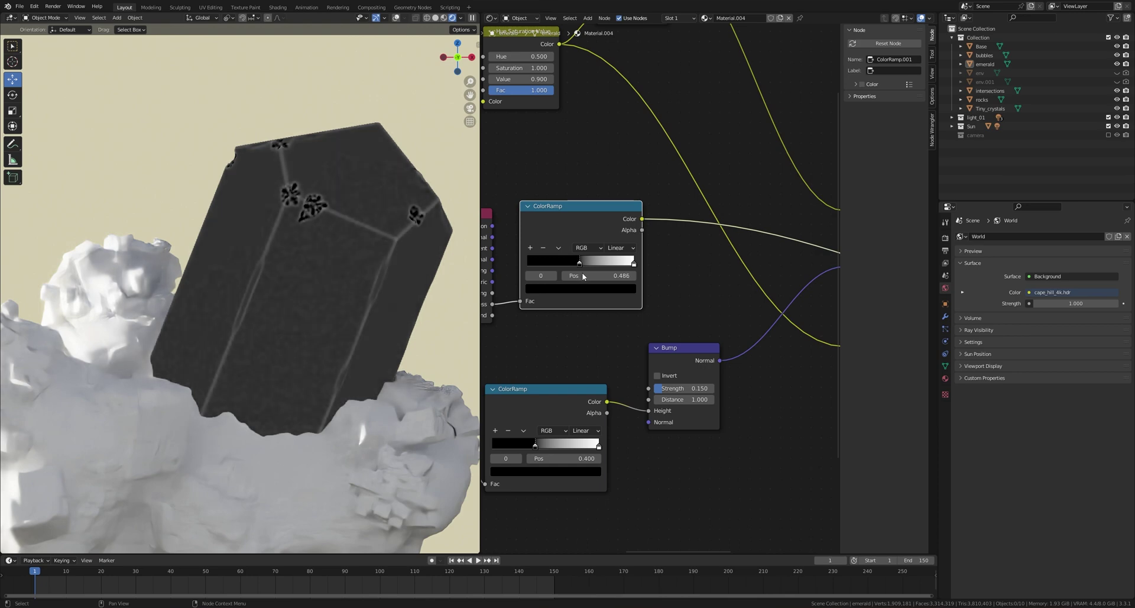
key("Return")
left_click_drag(634, 263, 582, 266)
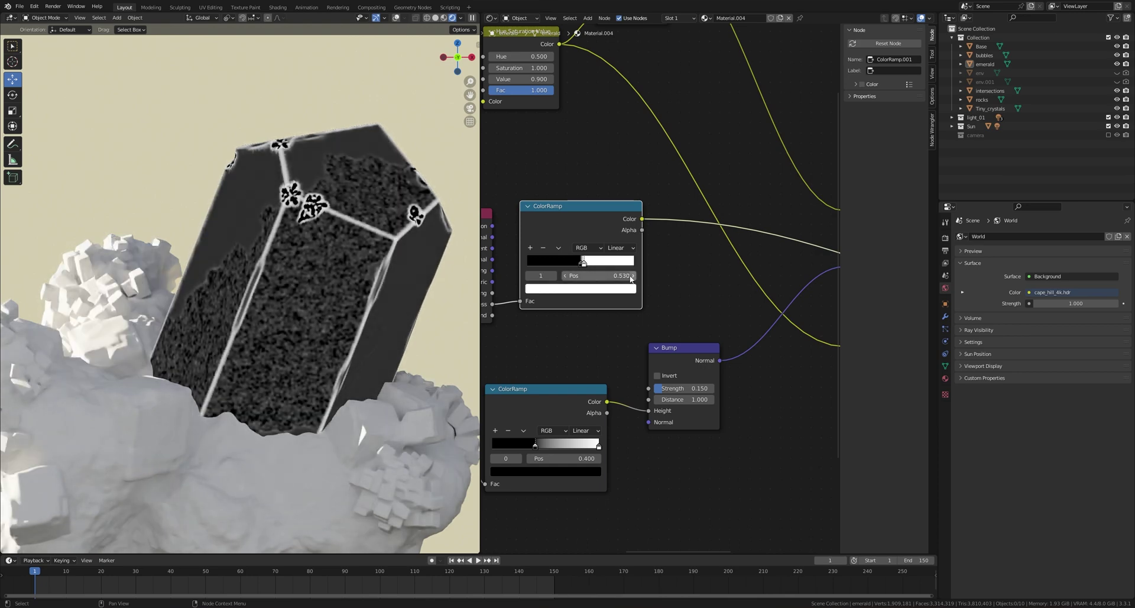
left_click(619, 247)
left_click(619, 292)
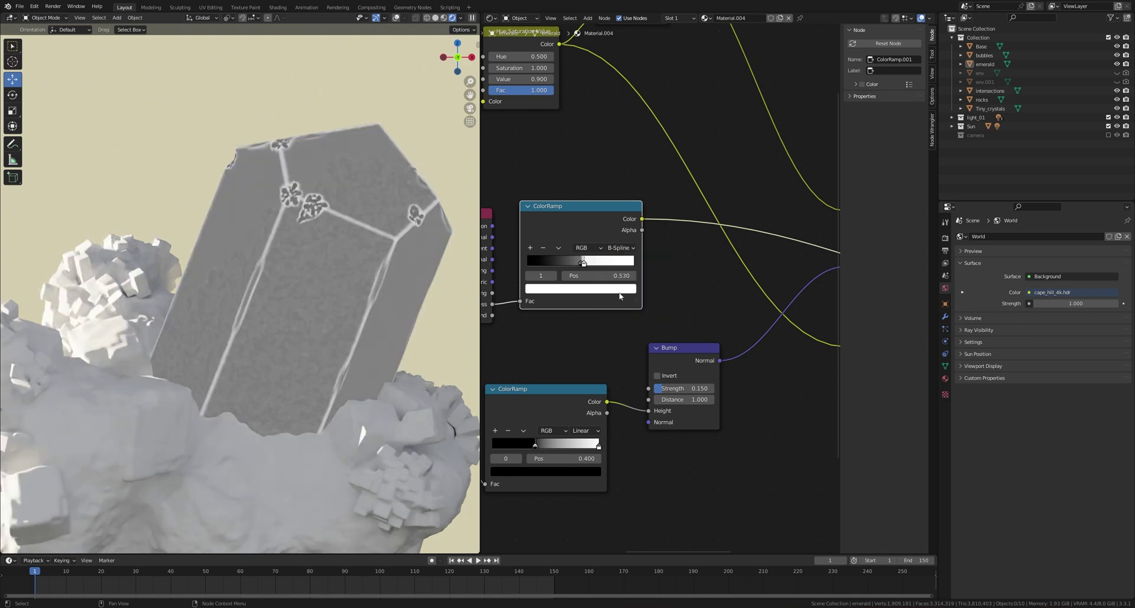
- Connect that ColorRamp to the Principled BSDF Roughness input
scroll(711, 275, "down", 4)
middle_click_drag(795, 225, 732, 233)
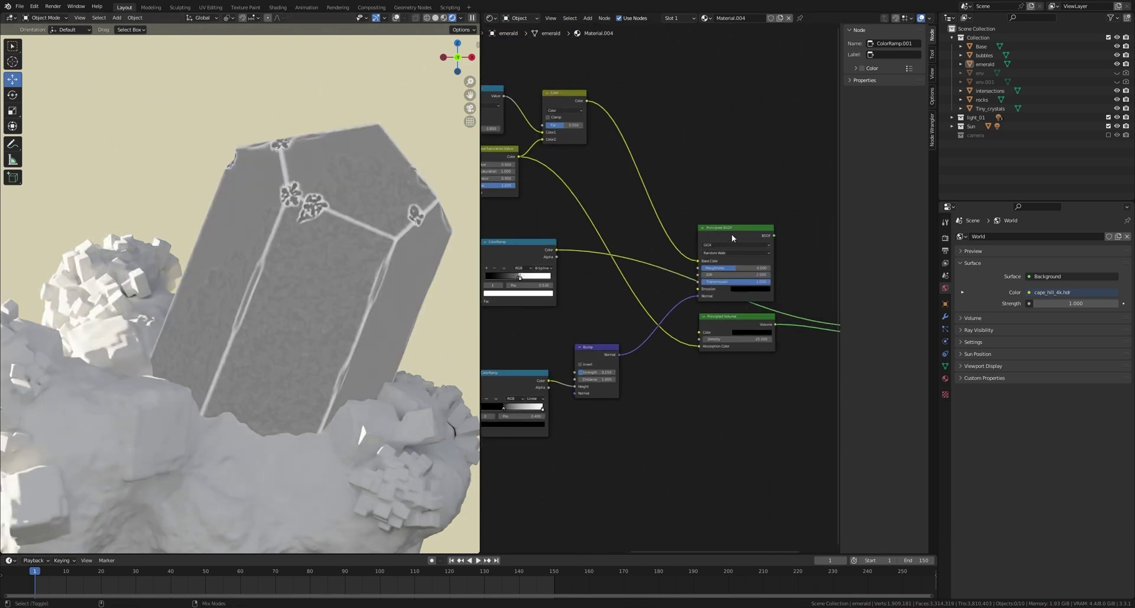
left_click(732, 233, "ctrl+shift")
left_click_drag(557, 249, 698, 269)
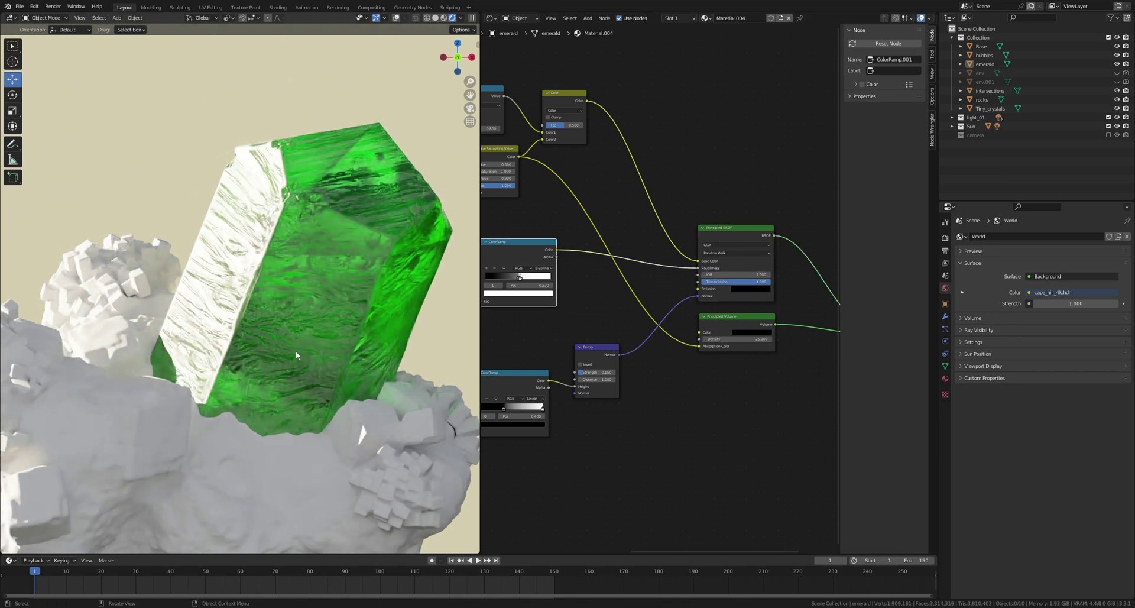
middle_click_drag(520, 348, 598, 352)
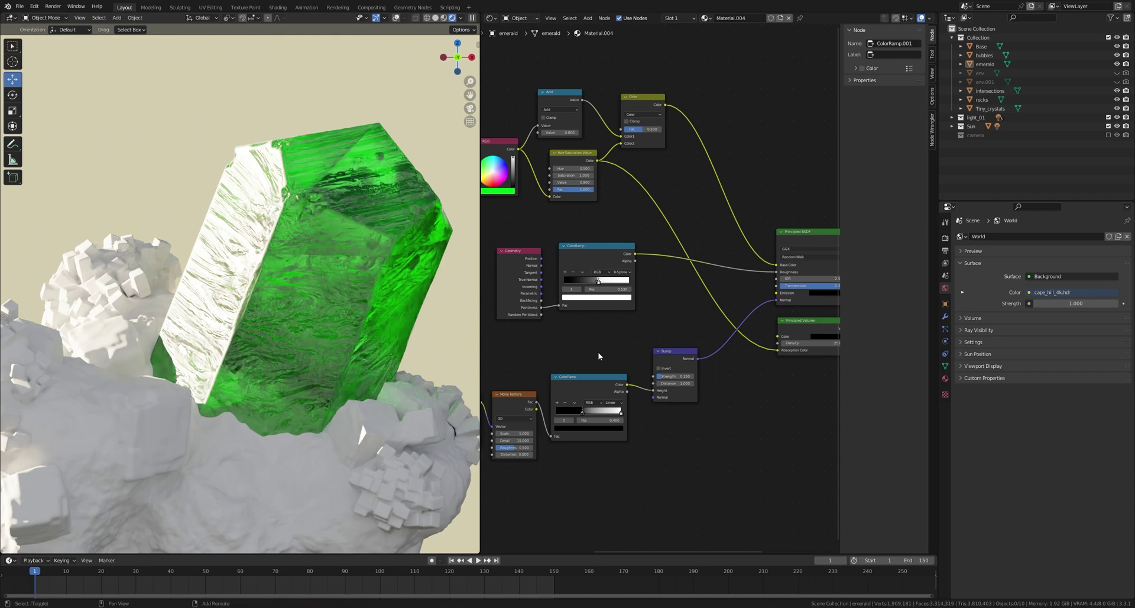
- Drop a Mix node onto the ColorRamp-to-Roughness link and feed the lower ColorRamp into Color2
key("shift+a")
left_click(599, 354)
type("mi")
key("Return")
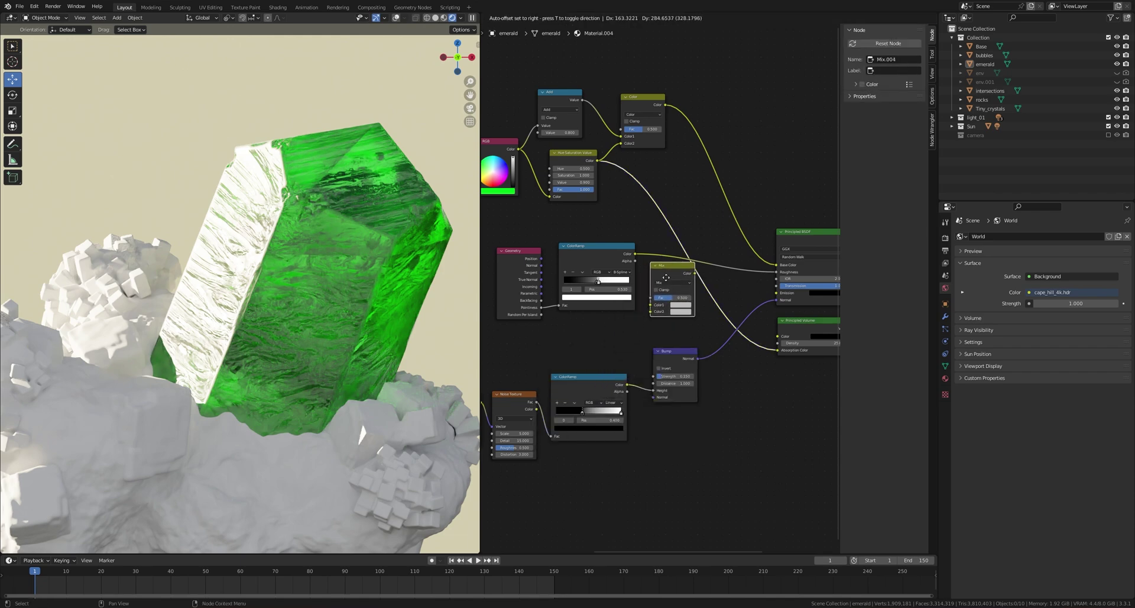
left_click(678, 270)
left_click_drag(627, 384, 660, 297)
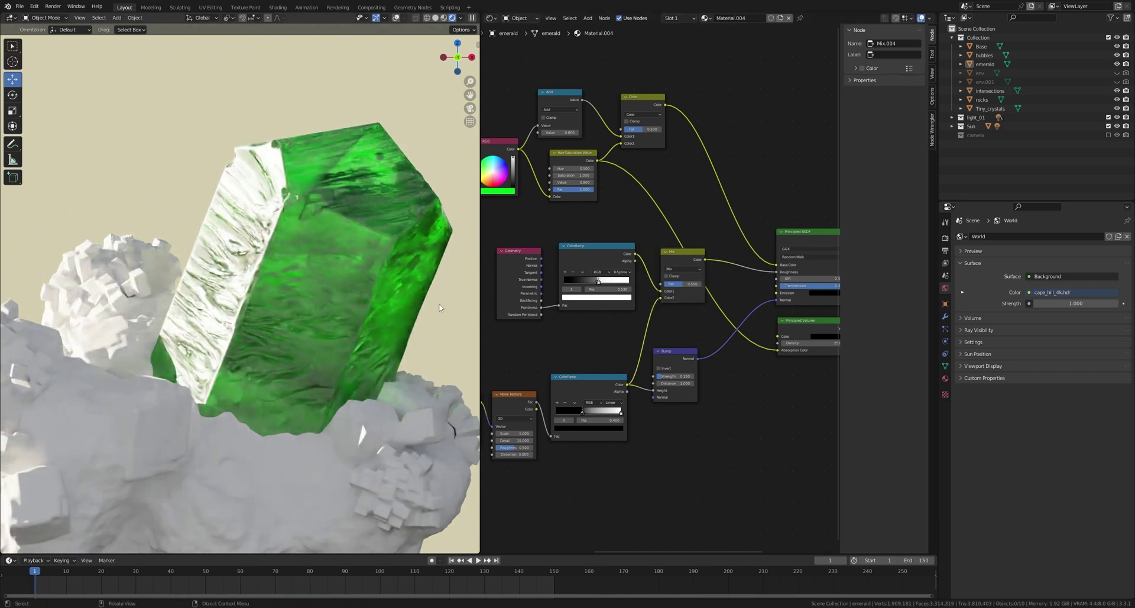
- Add another ColorRamp node beside the Mix node
key("shift+a")
type("c")
left_click(651, 364)
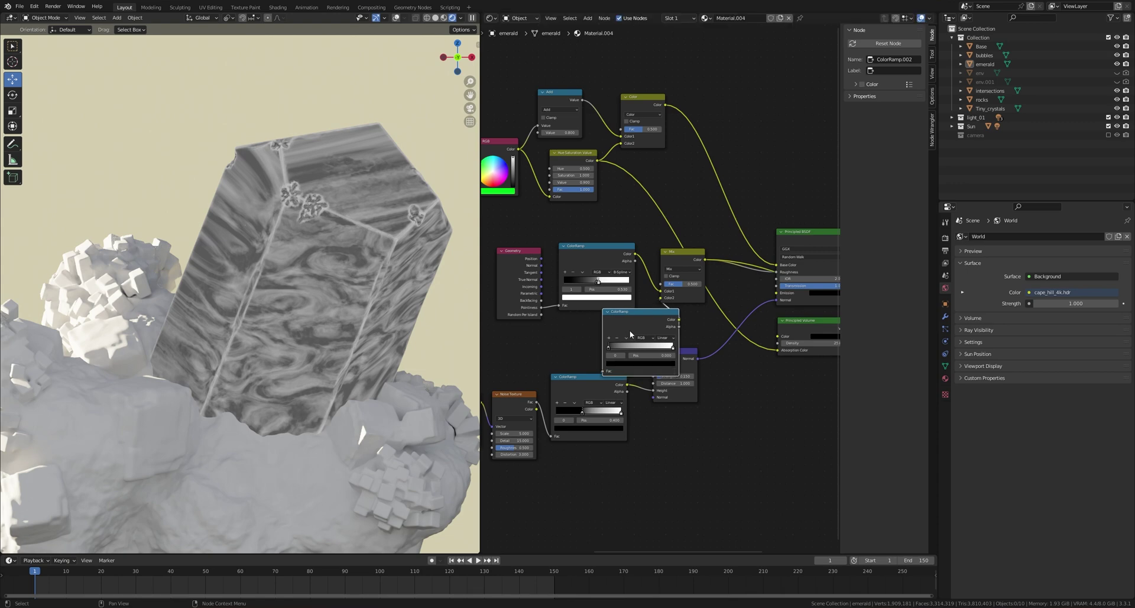
left_click(665, 318)
left_click_drag(819, 324, 736, 346)
key("ctrl+z")
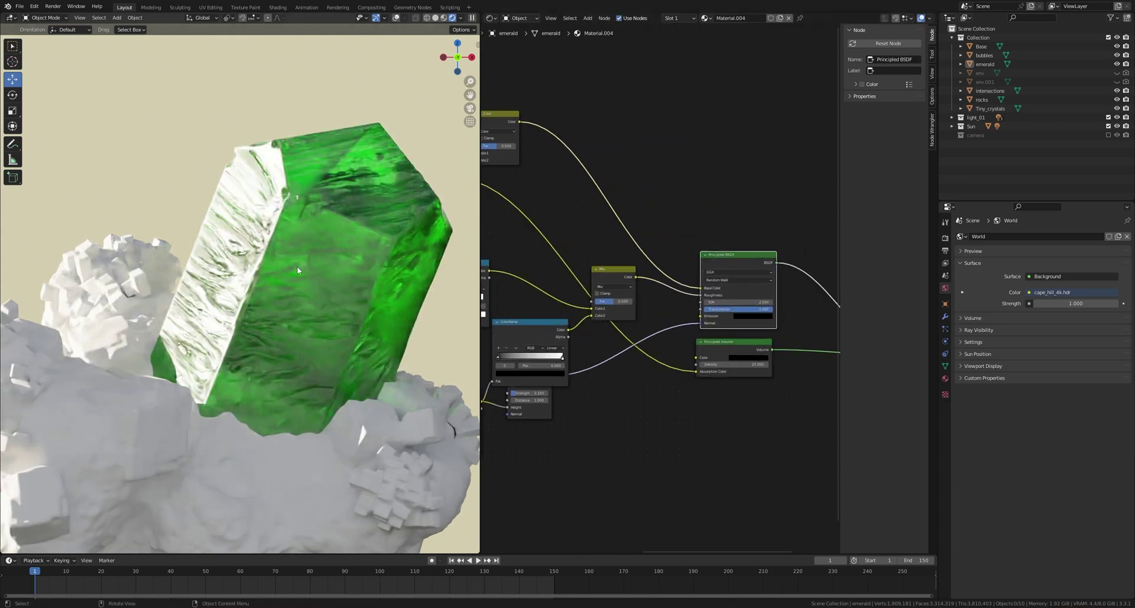
scroll(743, 398, "down", 3)
middle_click_drag(633, 393, 681, 437)
- Save the scene as Emerald_Tutorial.blend
key("ctrl+s")
middle_click_drag(631, 259, 644, 268)
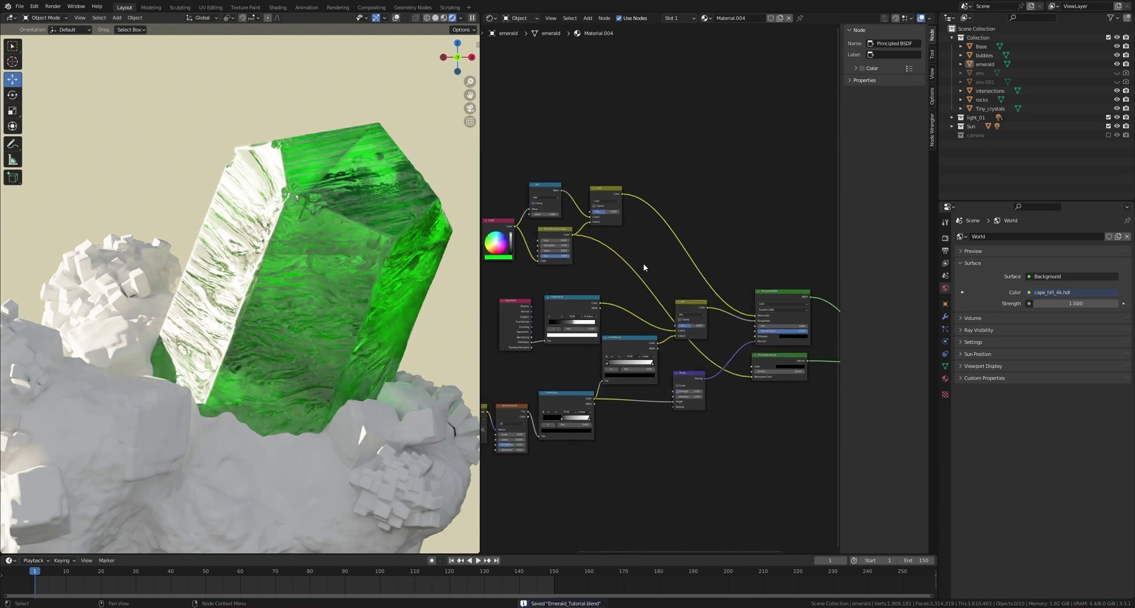
scroll(253, 247, "down", 3)
middle_click_drag(260, 249, 278, 250)
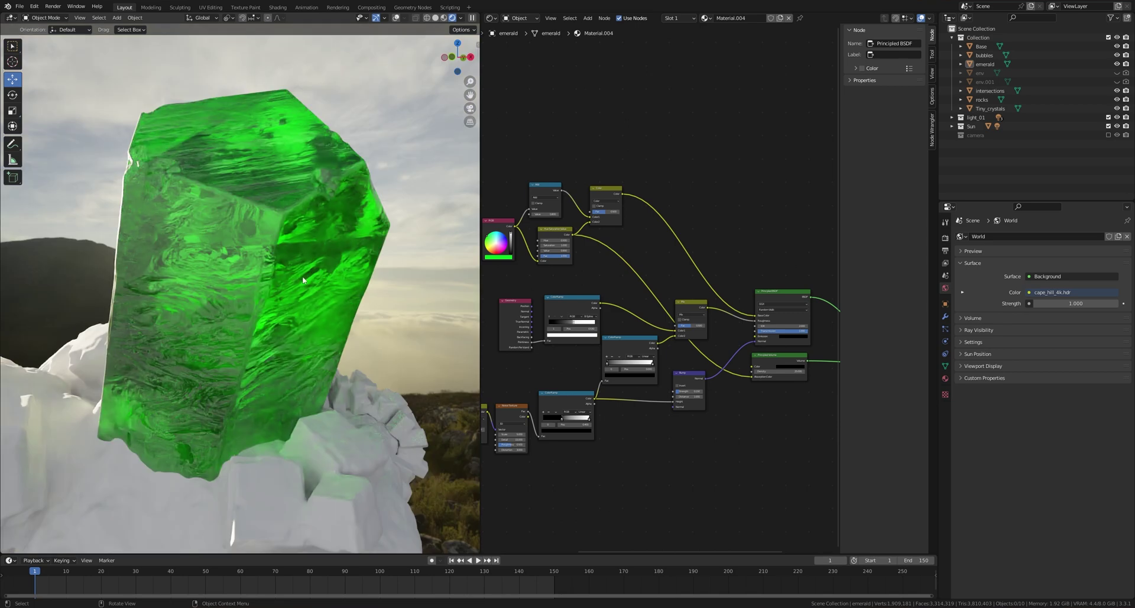
scroll(680, 319, "up", 4)
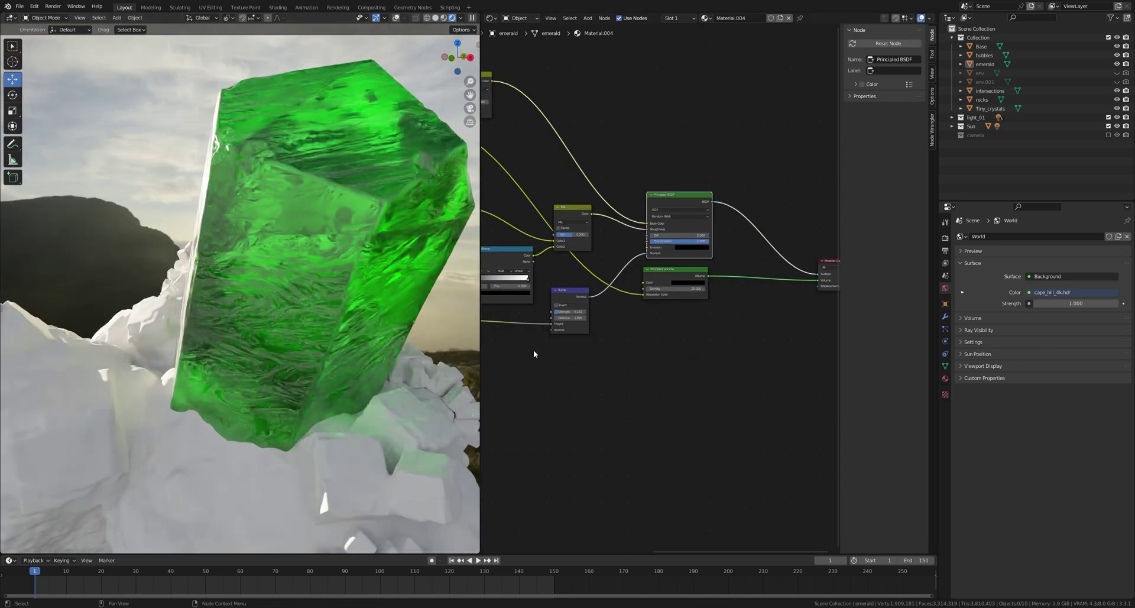
- Add a Displacement node wired into the Material Output's Displacement socket
scroll(562, 349, "right", 3)
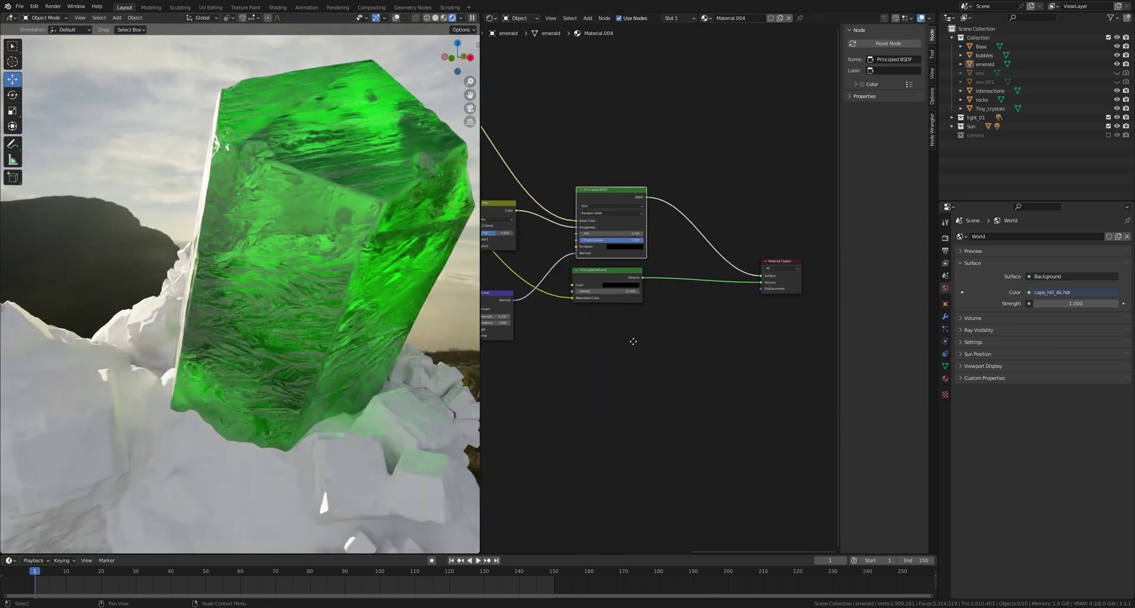
key("shift+a")
type("c")
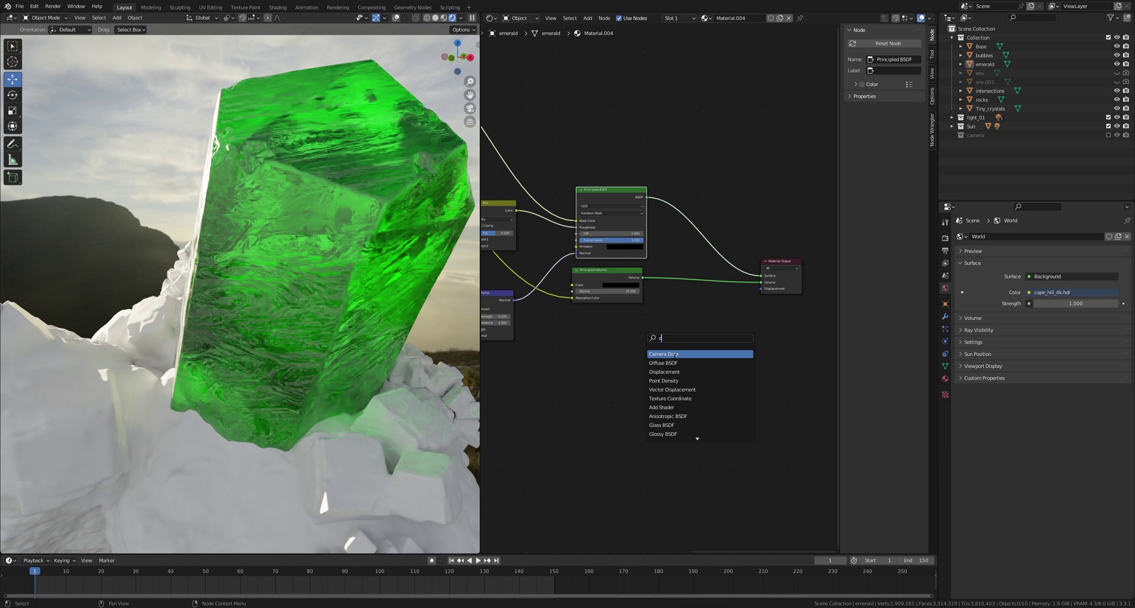
type("is")
left_click(669, 354)
left_click(631, 340)
left_click_drag(632, 330, 754, 293)
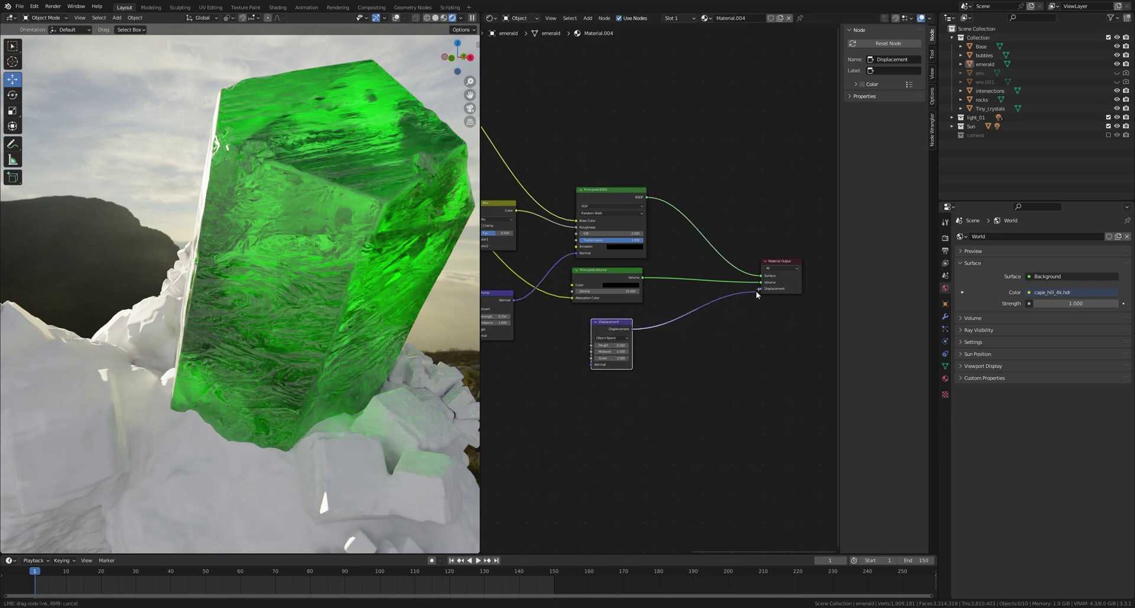
- Feed the Bump Normal into the Displacement node and set its Scale to 0.100
scroll(572, 328, "up", 2)
left_click(551, 297)
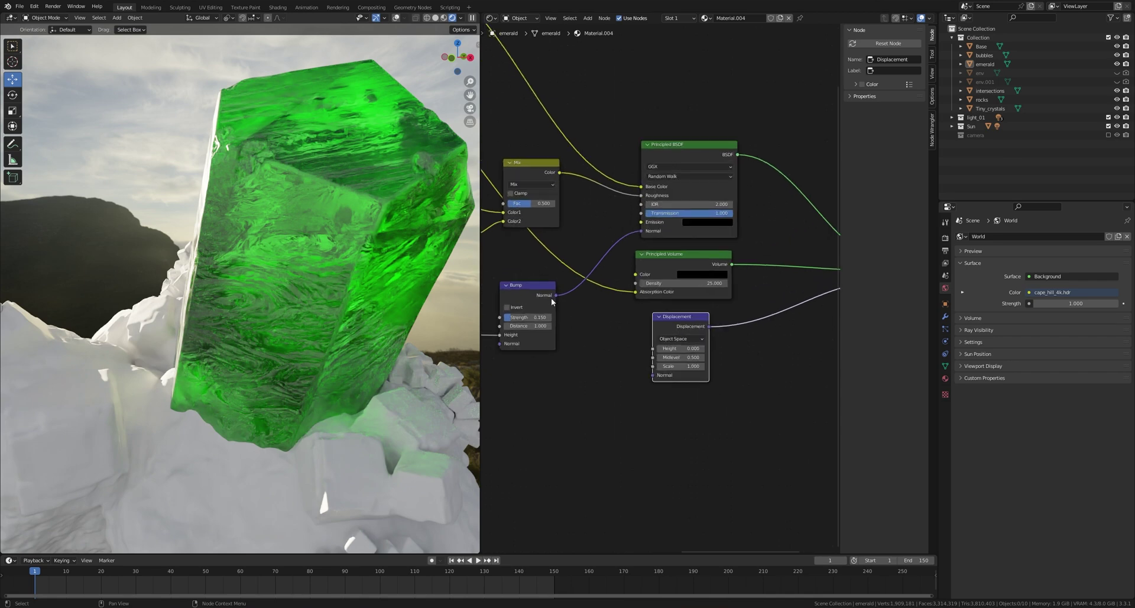
left_click_drag(556, 295, 653, 374)
middle_click_drag(657, 378, 610, 383)
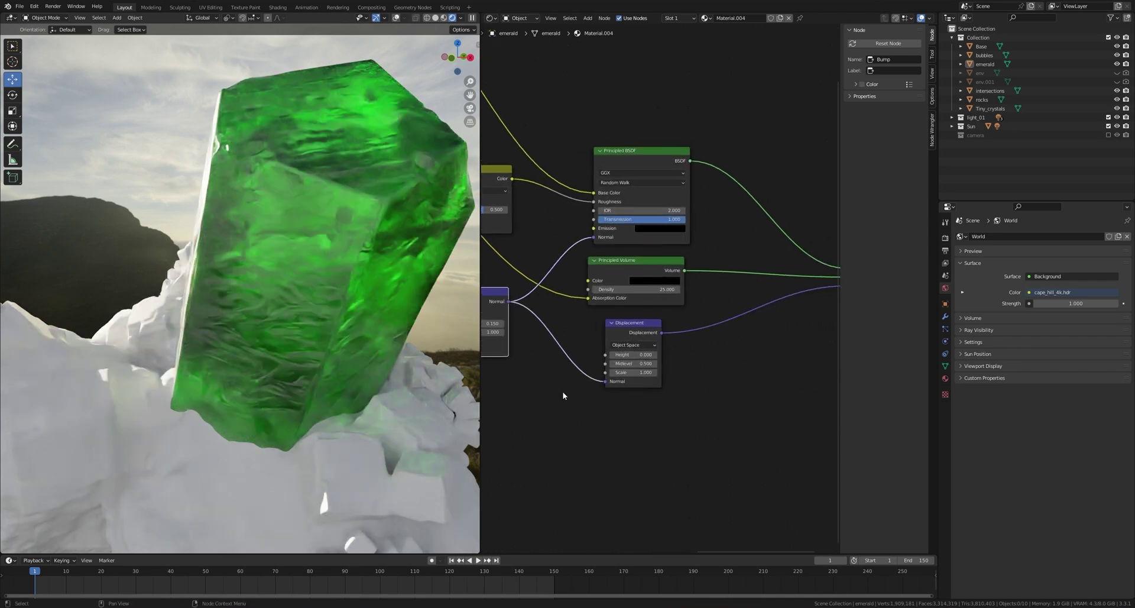
scroll(640, 388, "up", 1)
left_click(639, 389)
type("0.1")
key("Return")
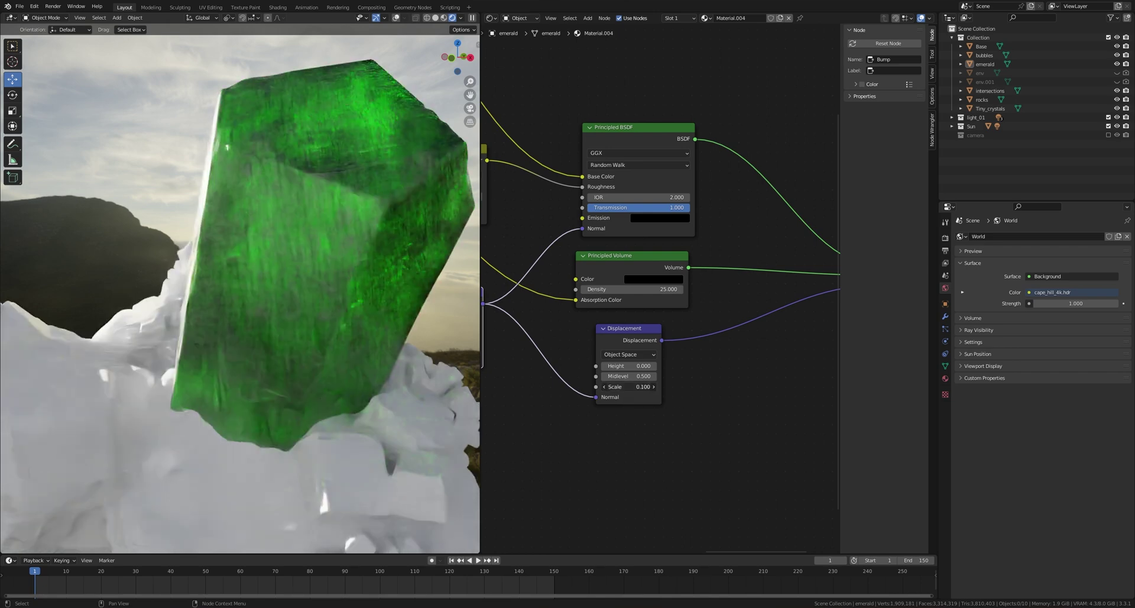
left_click_drag(629, 386, 641, 387)
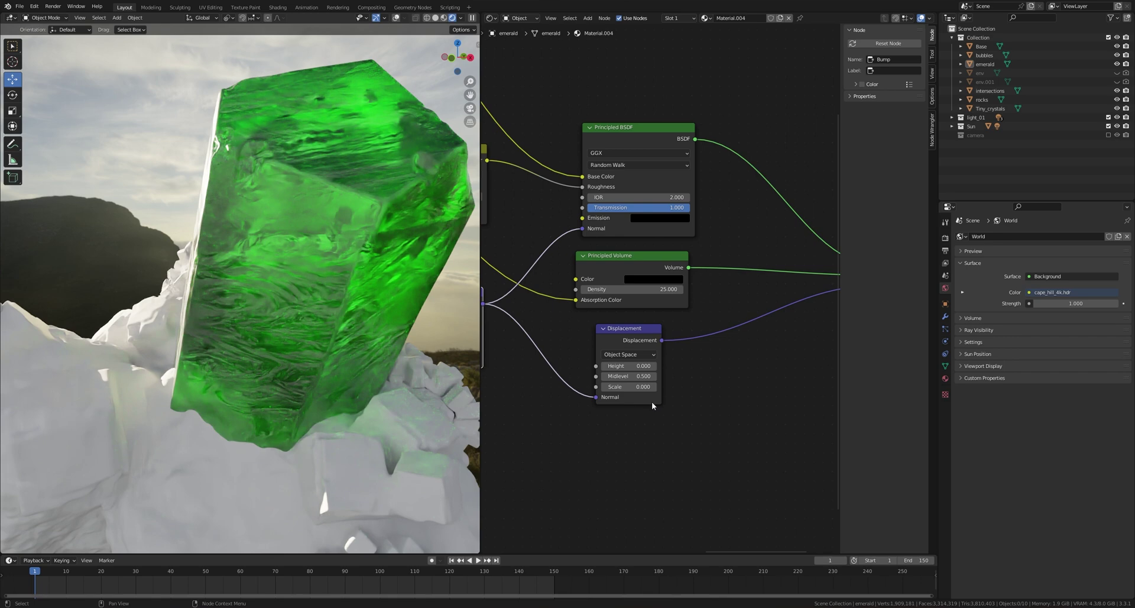
- In the emerald's material settings, enable transparent shadows and set Displacement to 'Displacement and Bump'
left_click(944, 379)
scroll(970, 461, "down", 15)
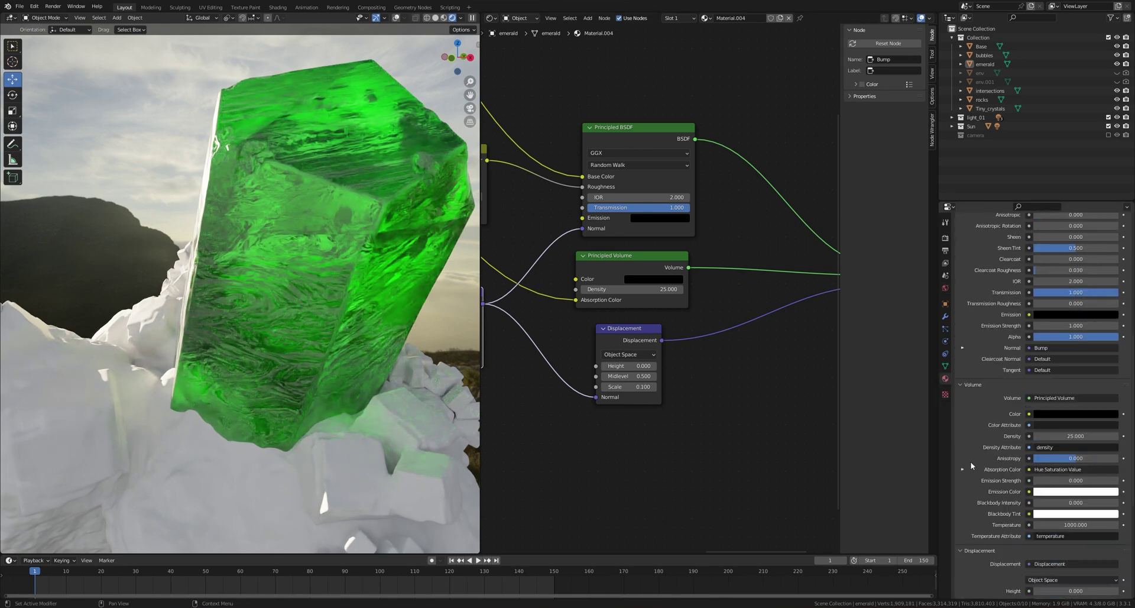
scroll(973, 460, "down", 3)
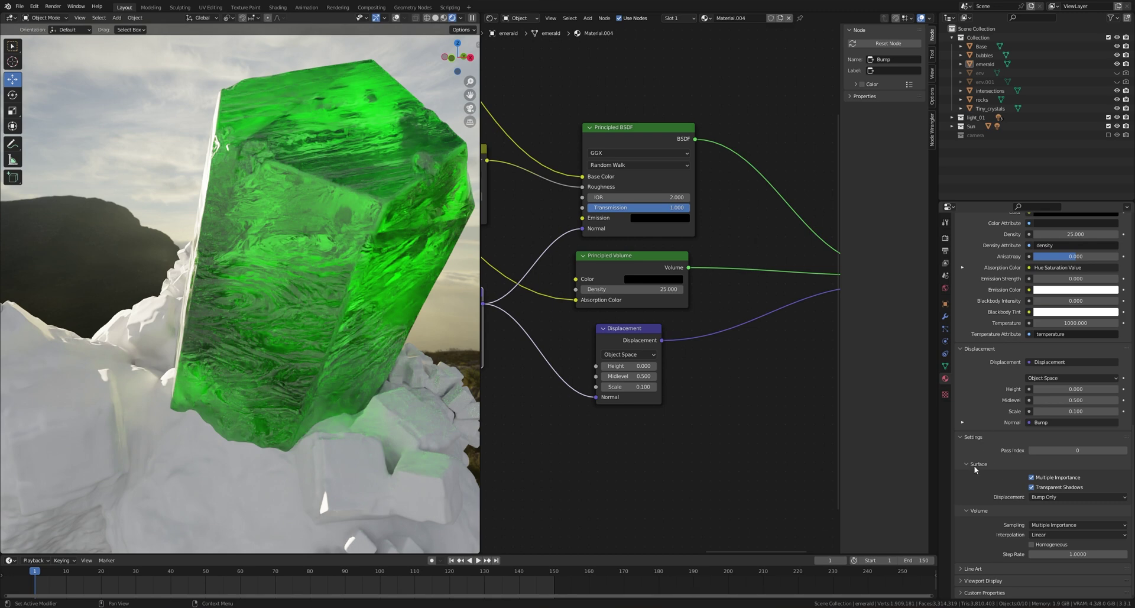
left_click(1032, 486)
left_click(1066, 496)
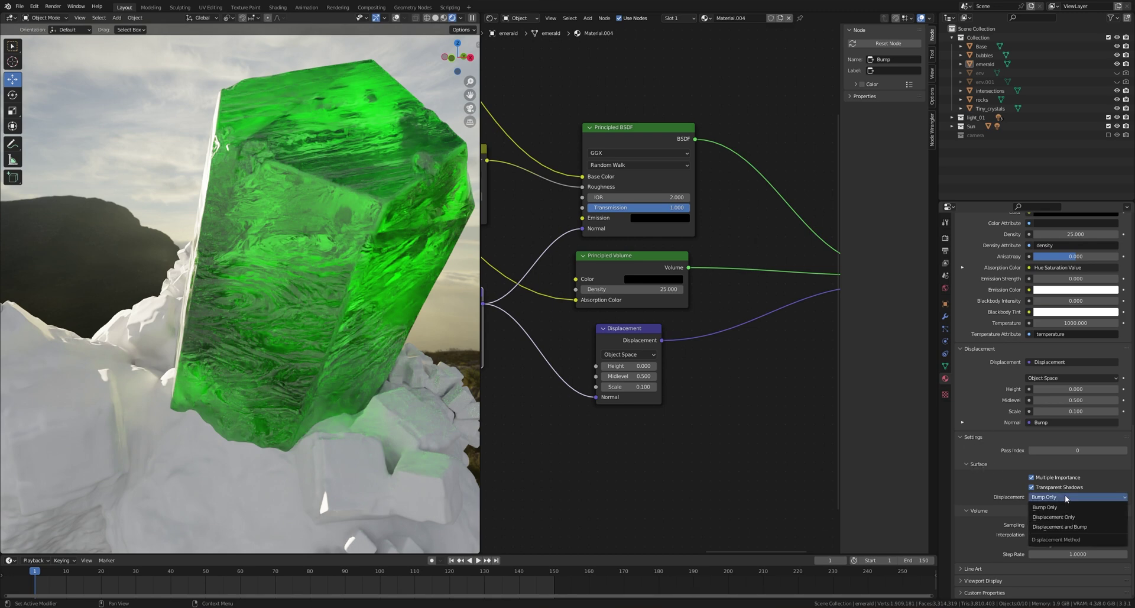
left_click(1062, 528)
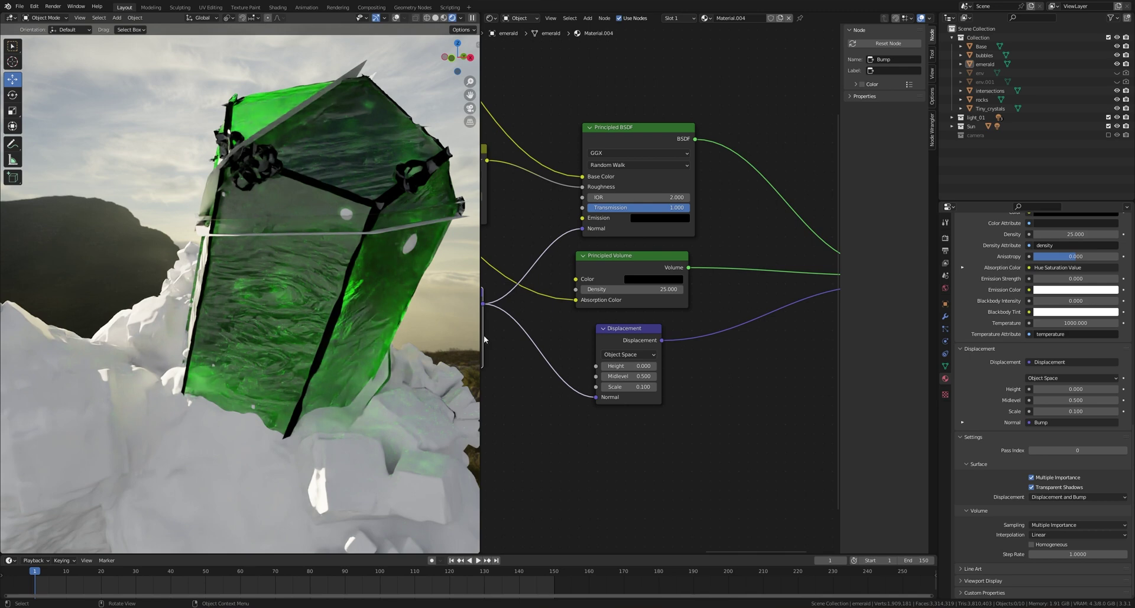
- Change the Displacement node Scale from 0.005 to 0.007 and save the blend file
scroll(647, 432, "up", 1)
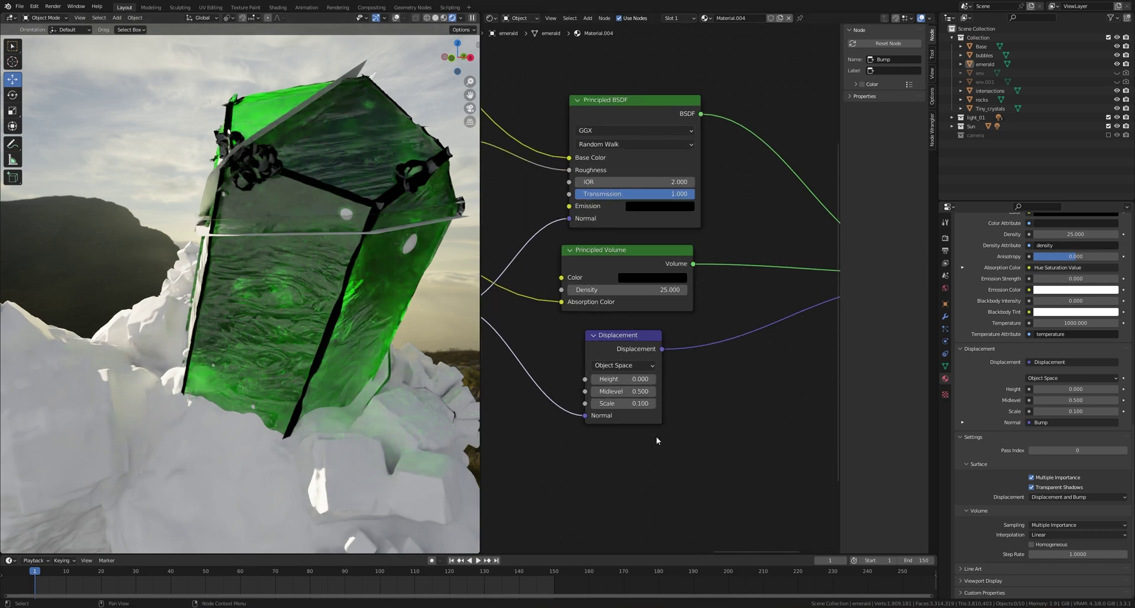
left_click(647, 405)
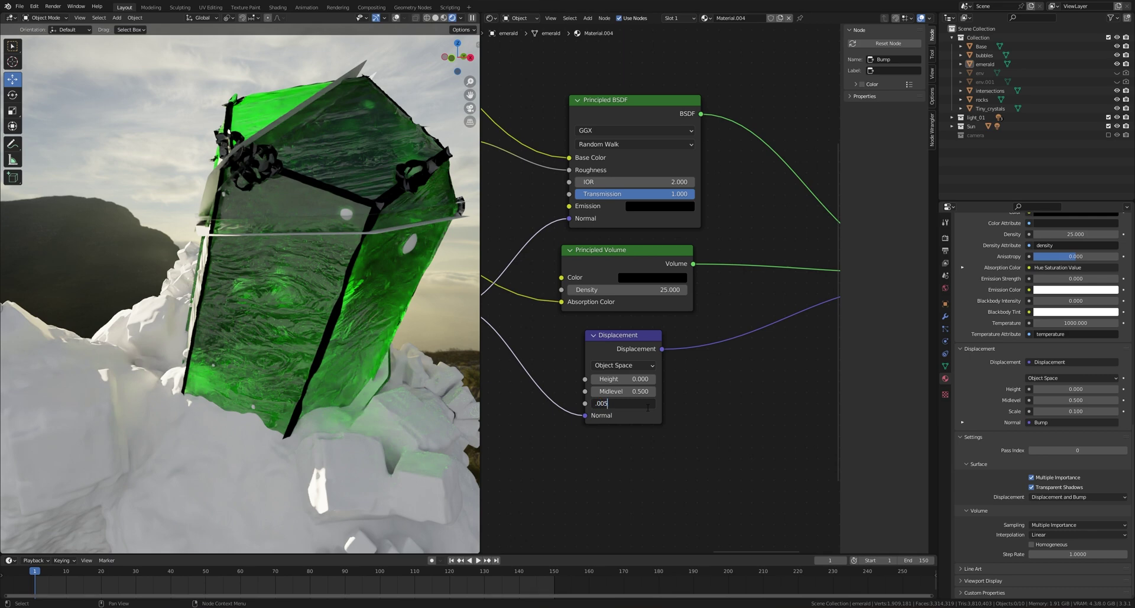
key("Return")
left_click(641, 405)
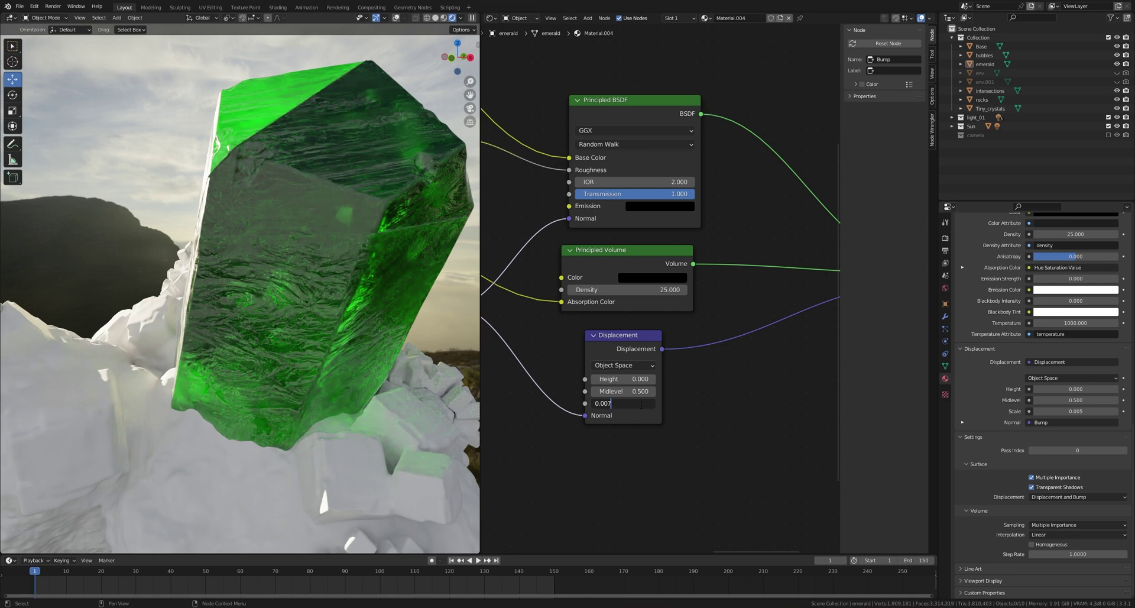
key("Return")
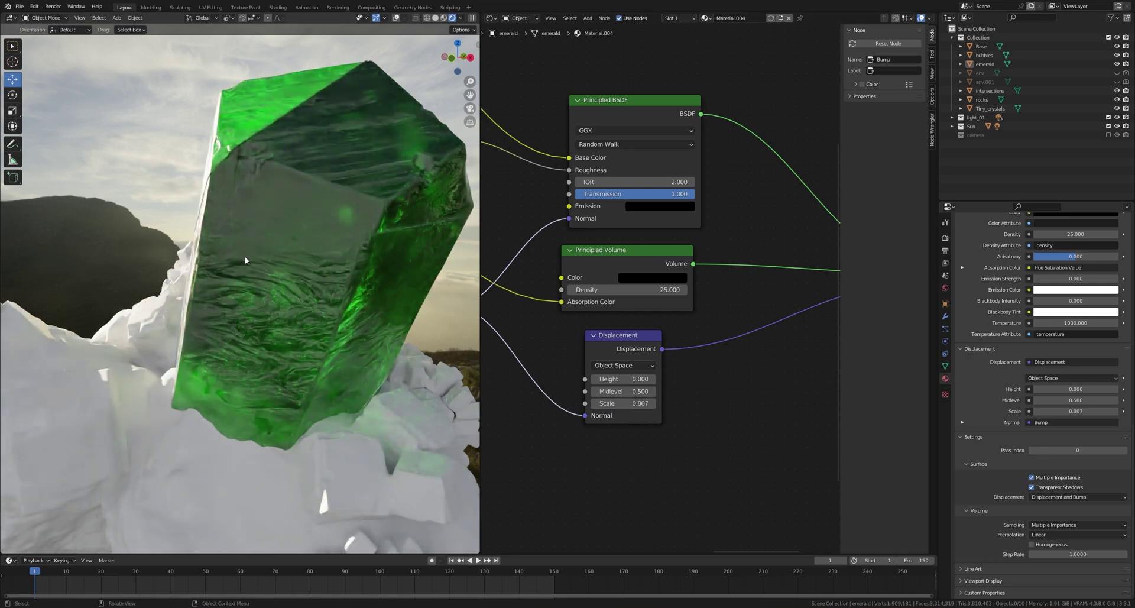
left_click(717, 432)
key("ctrl+s")
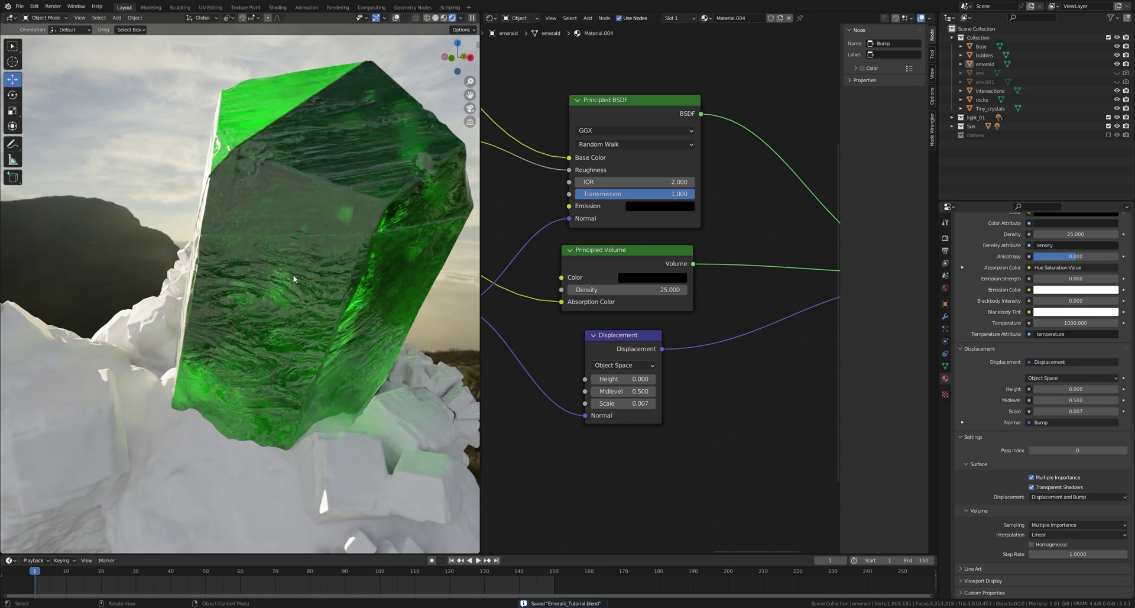
- Orbit around the emerald and check the camera view to inspect it from new angles
scroll(294, 276, "down", 5)
middle_click_drag(294, 274, 339, 291)
scroll(375, 295, "up", 6)
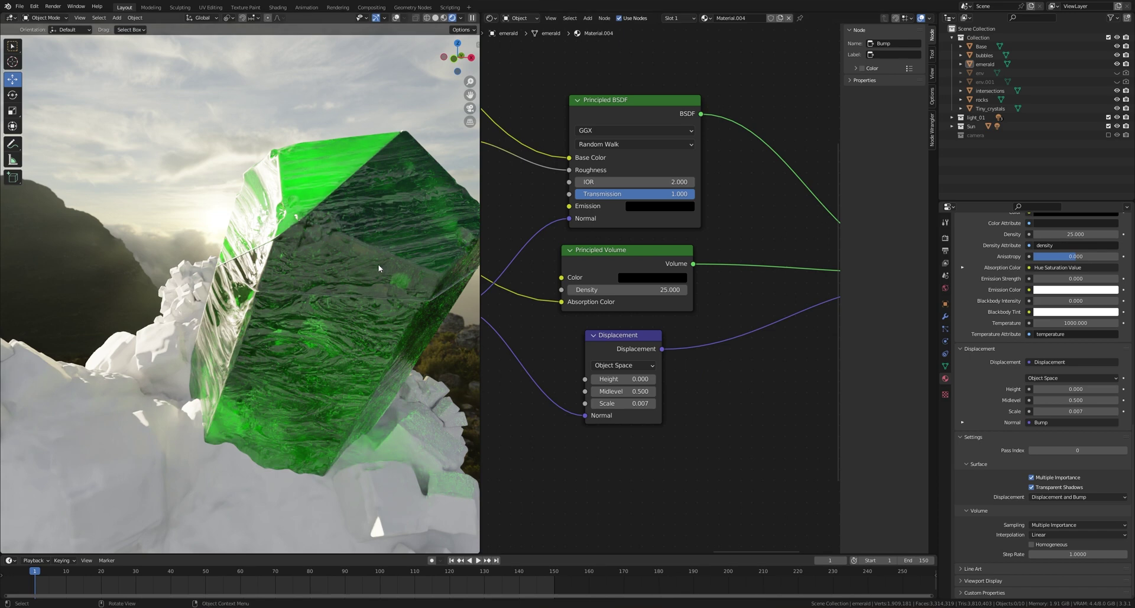
key("KP_0")
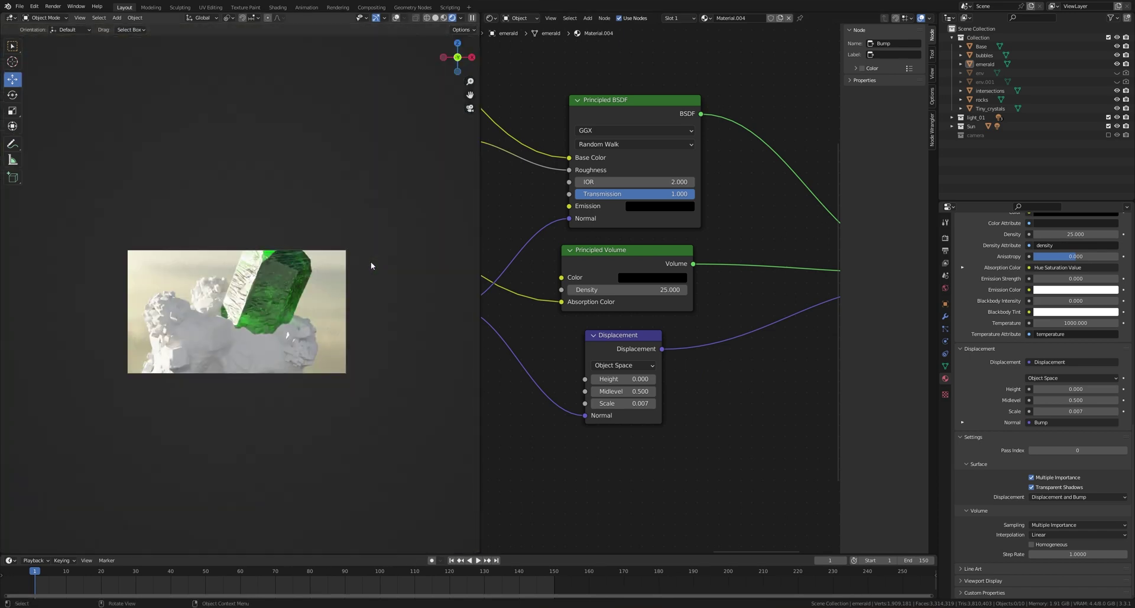
key("KP_0")
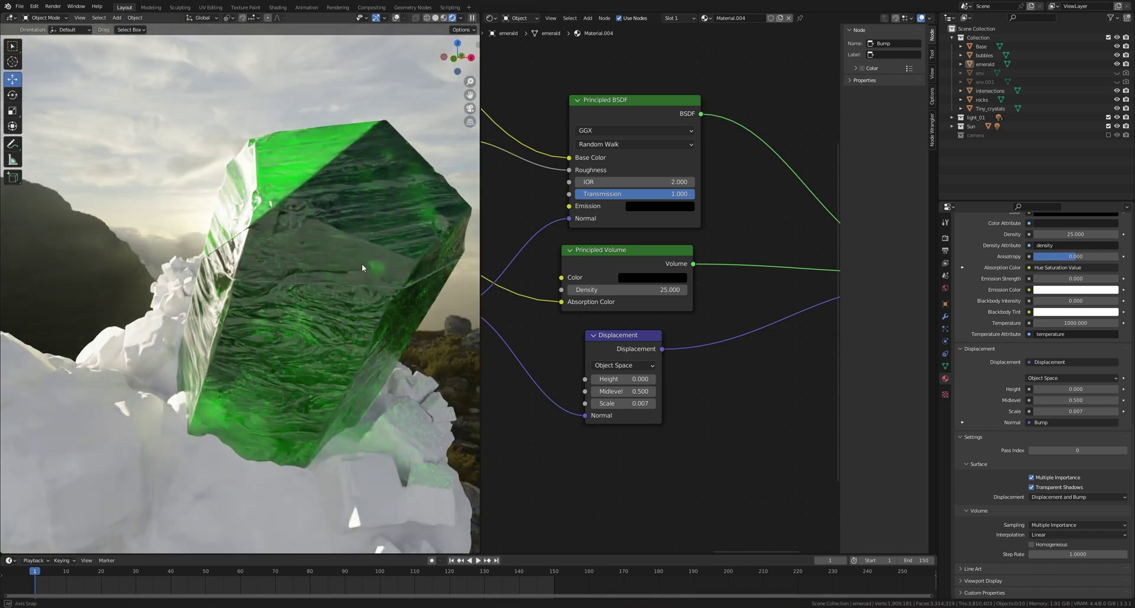
middle_click_drag(360, 264, 364, 265, "alt")
scroll(342, 253, "up", 6)
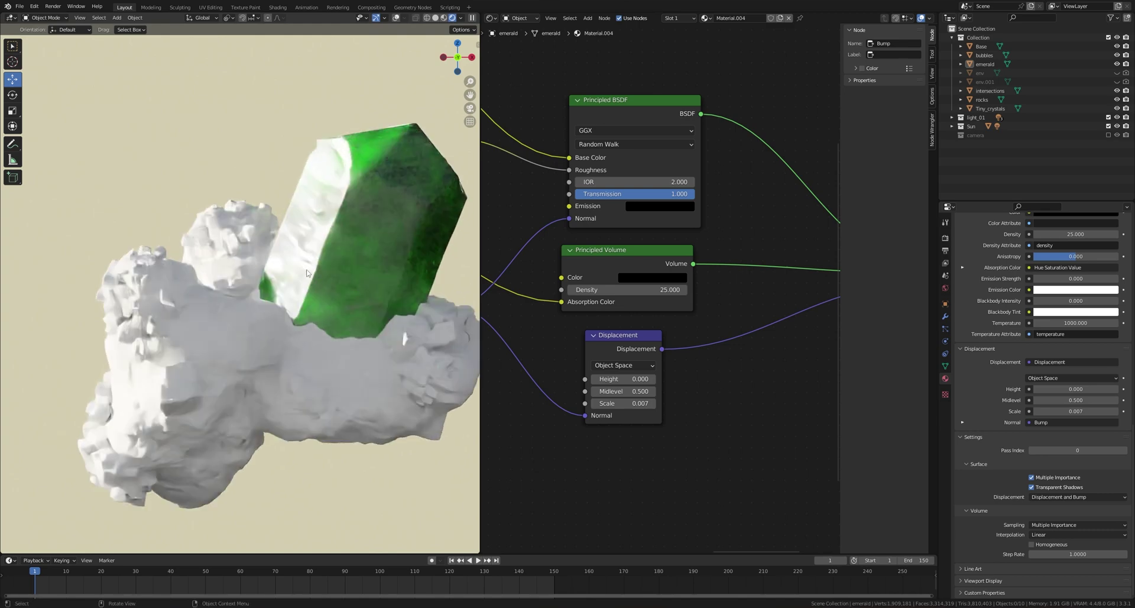
middle_click_drag(240, 282, 287, 268)
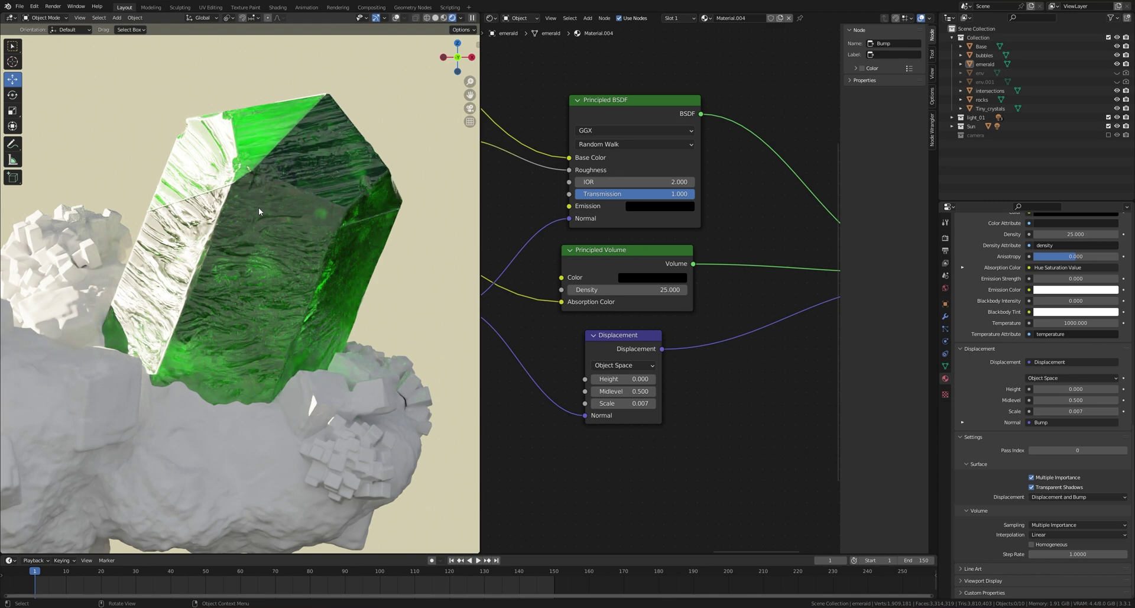
- Give the intersections object a new material with Transmission 1, Roughness 1 and a brighter base colour
left_click(990, 90)
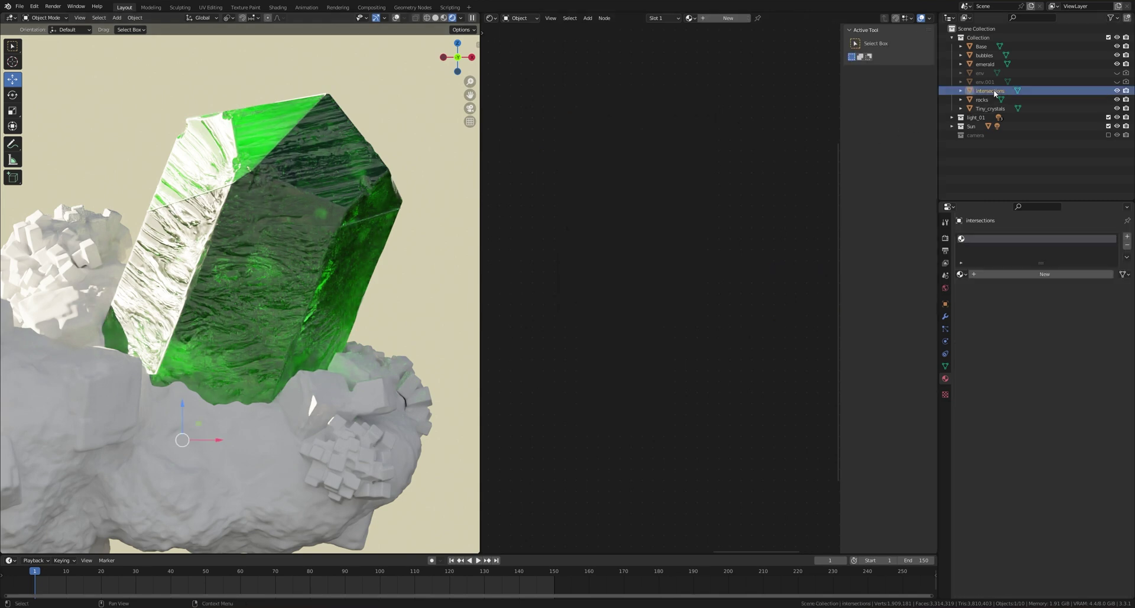
left_click(725, 18)
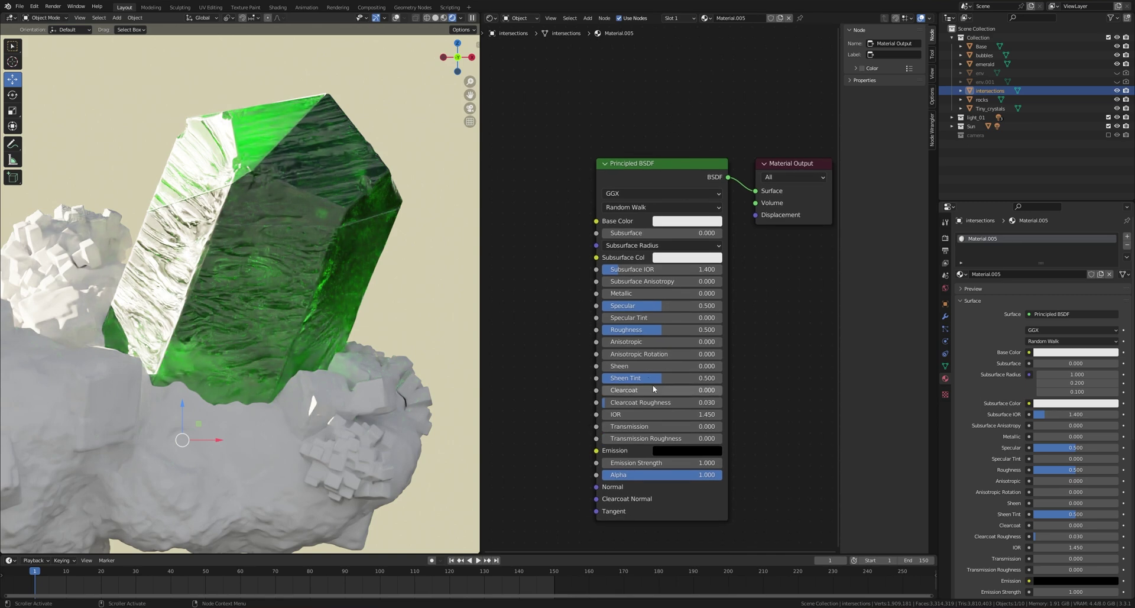
left_click_drag(625, 428, 724, 428)
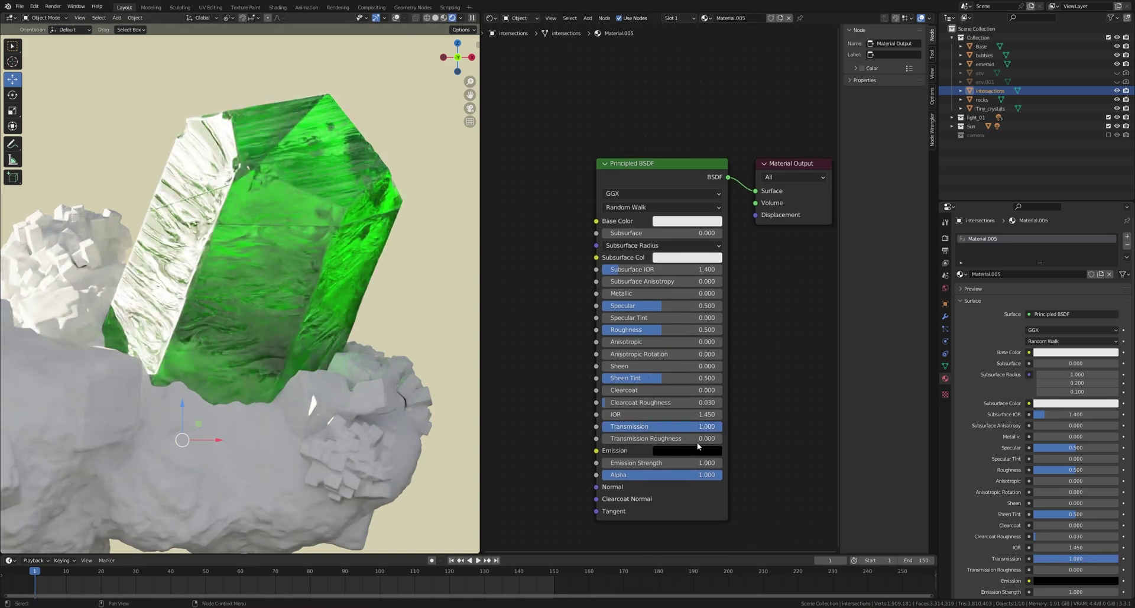
left_click_drag(659, 334, 723, 329)
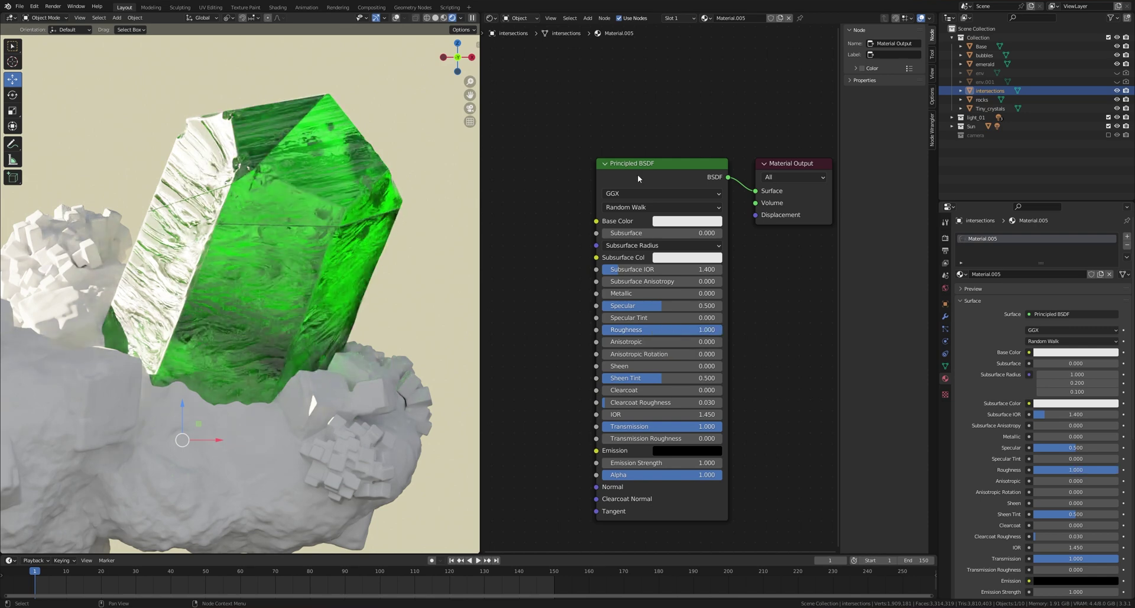
left_click(683, 222)
left_click_drag(726, 195, 736, 194)
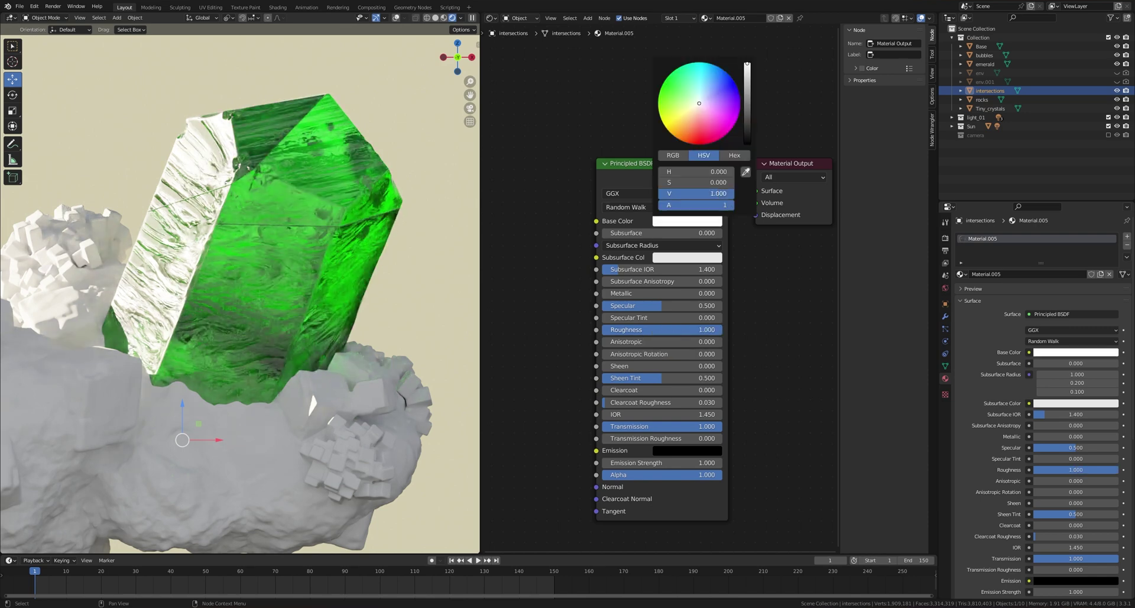
- Give the bubbles a new glass material with Transmission 1 and Roughness 0.027, hiding the emerald meanwhile
left_click(1117, 64)
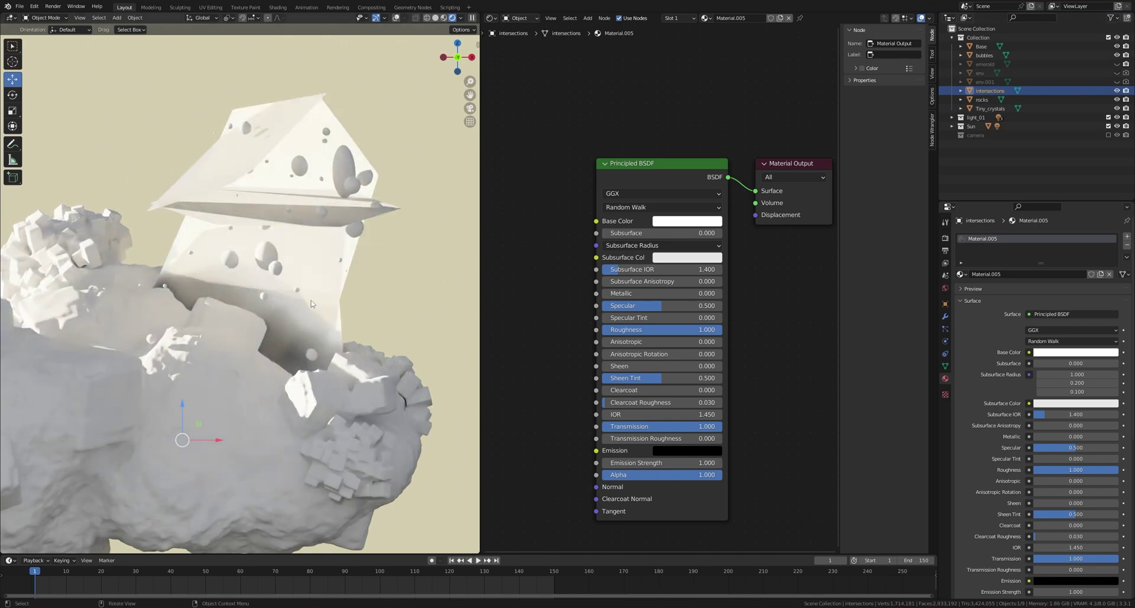
left_click(1117, 64)
left_click(985, 57)
left_click(1117, 63)
left_click(728, 18)
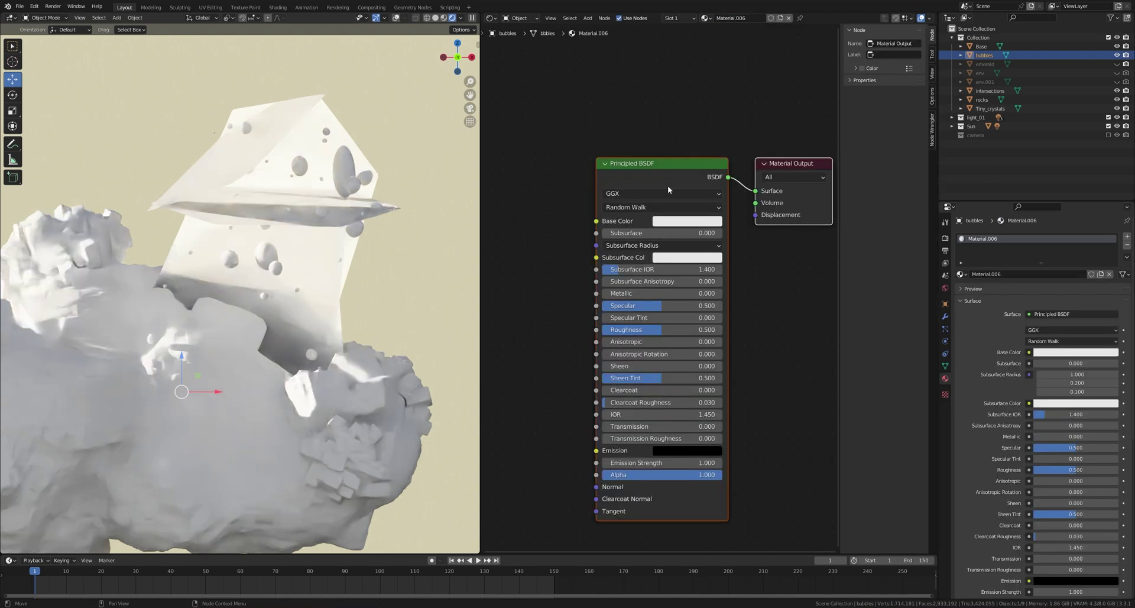
left_click(627, 426)
type("1")
key("Return")
left_click_drag(650, 330, 631, 329)
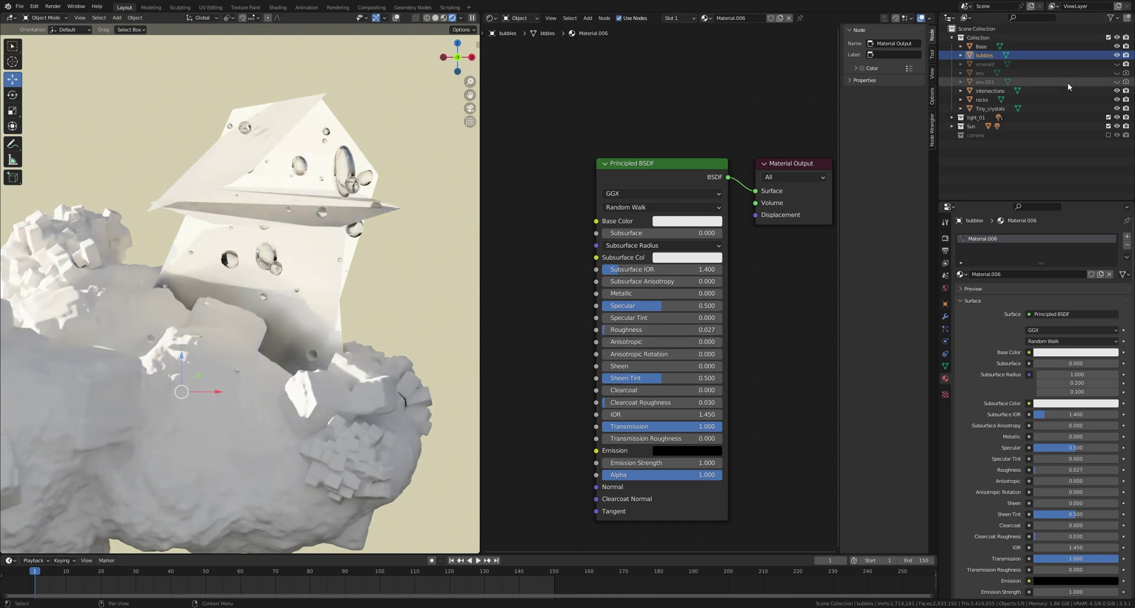
left_click(1116, 64)
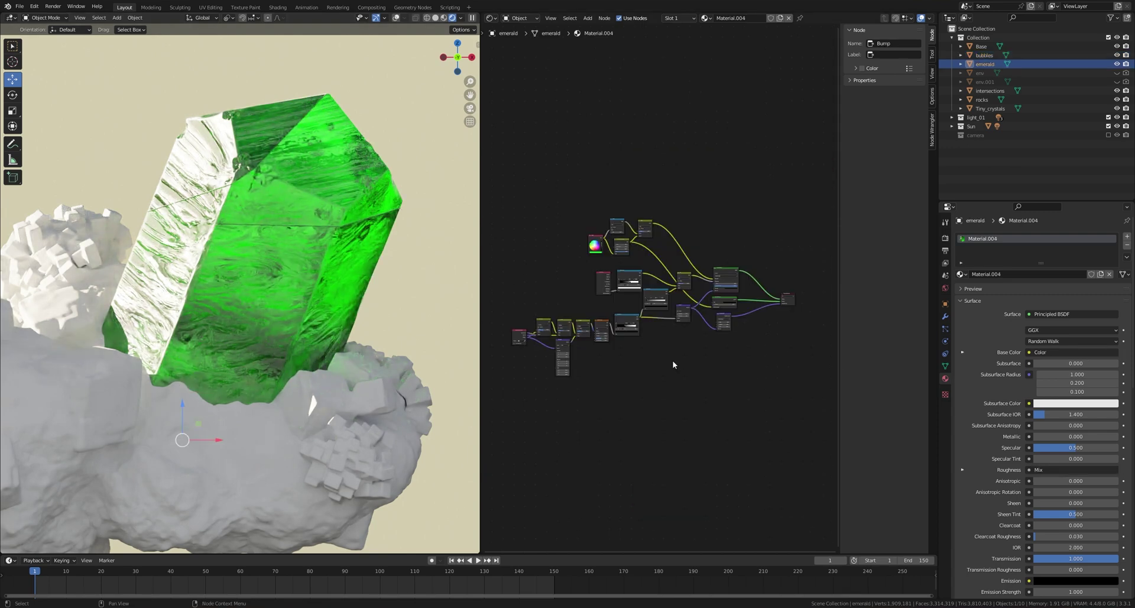
- Give Tiny_crystals a new material and delete its default Principled BSDF node
left_click(992, 109)
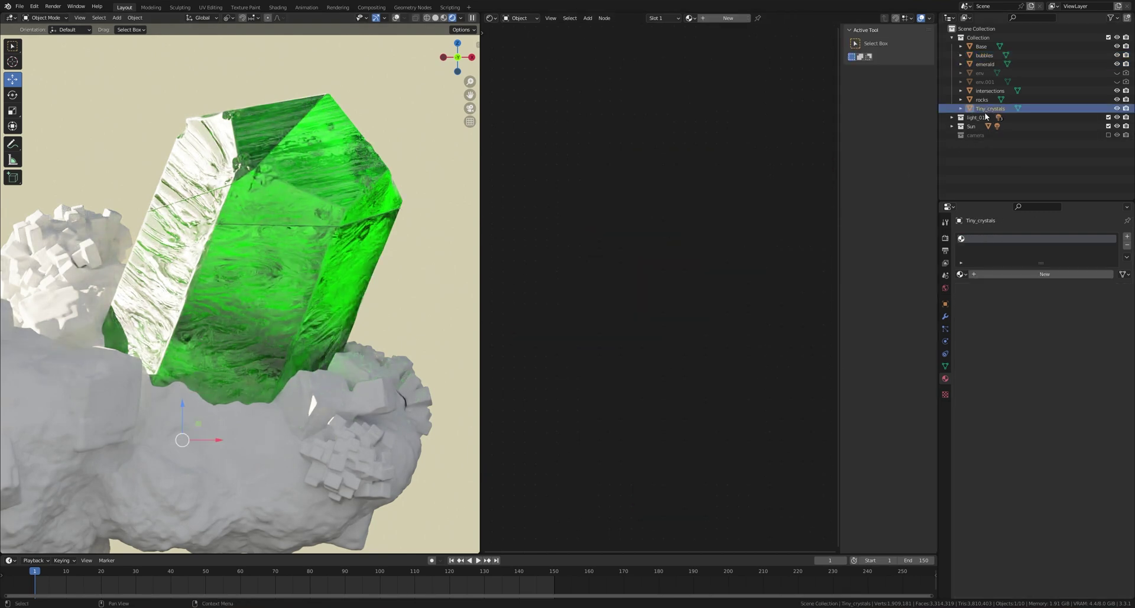
left_click(726, 18)
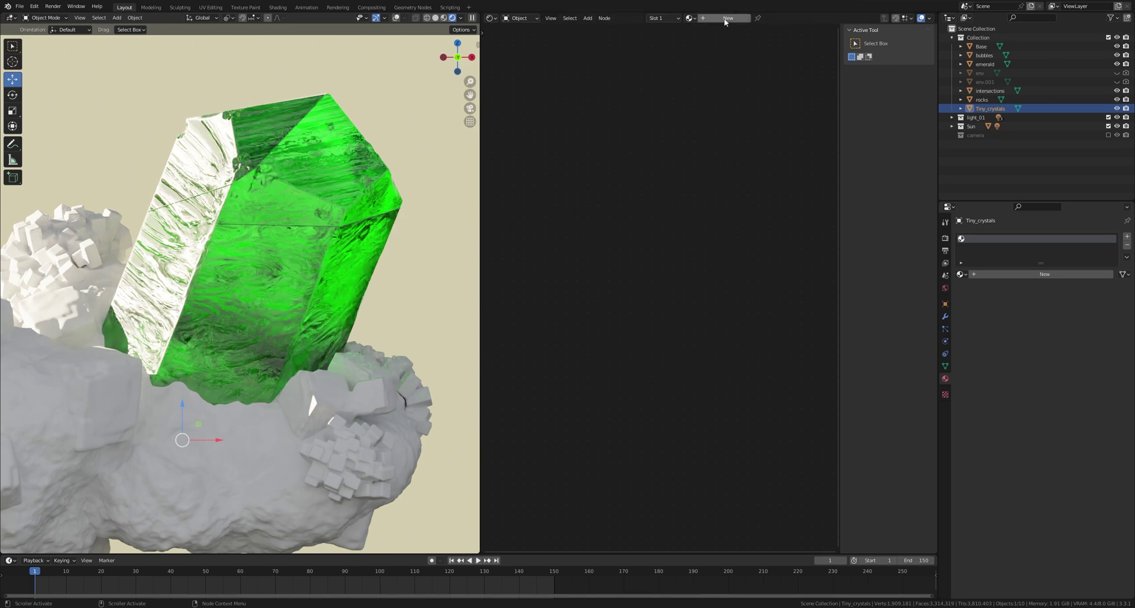
left_click(665, 205)
key("x")
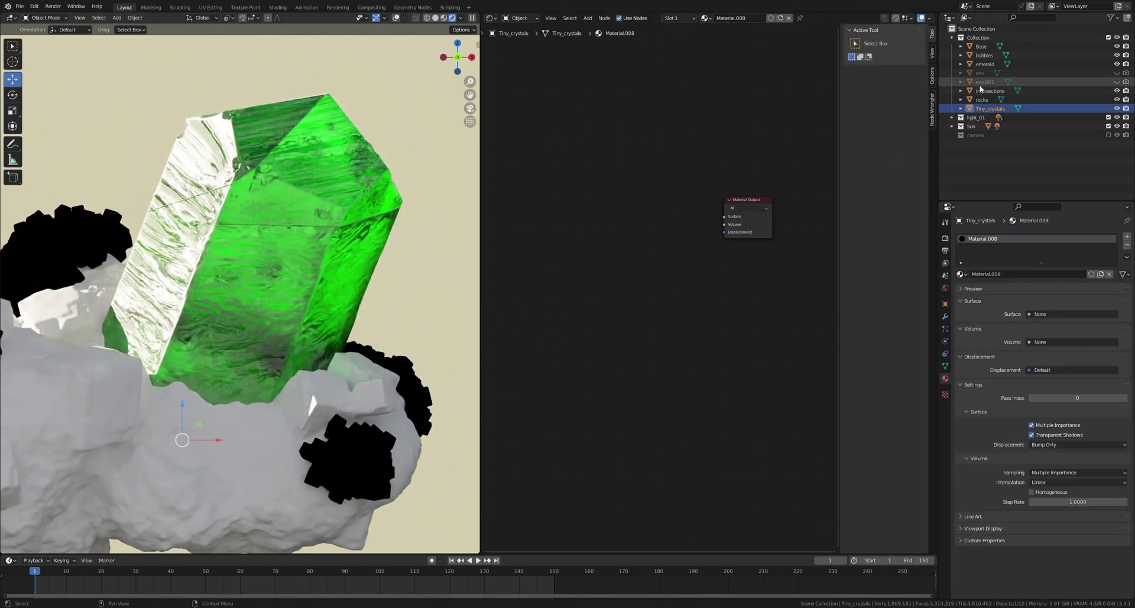
- Select all of the emerald's material nodes to copy them
left_click(985, 64)
scroll(595, 250, "down", 3)
scroll(595, 250, "up", 2)
left_click_drag(532, 189, 736, 364)
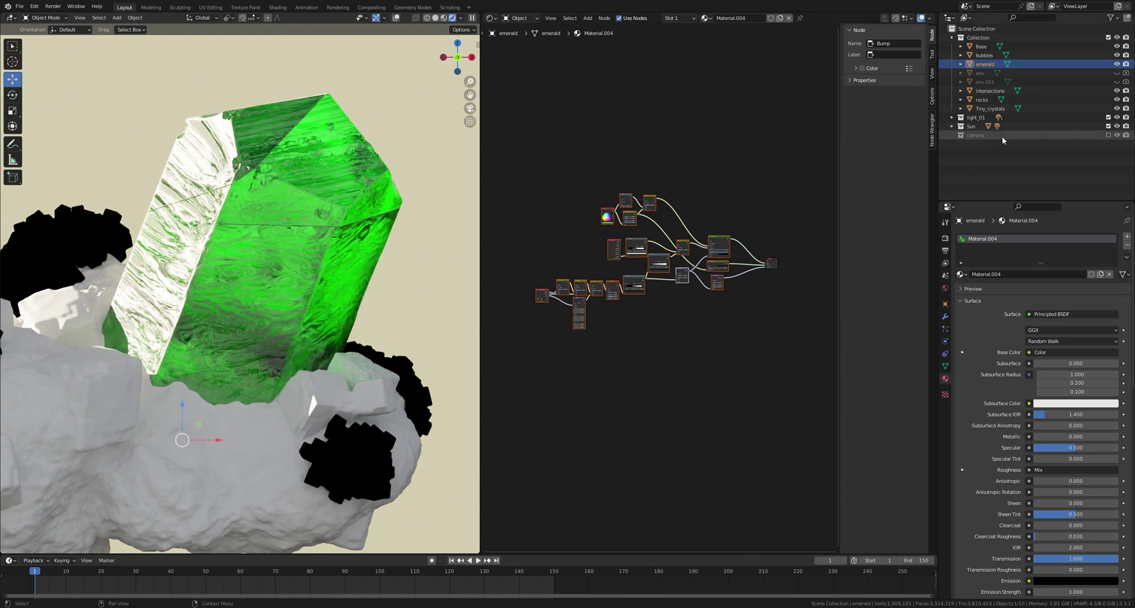
- Connect the copied Principled BSDF, Principled Volume and Displacement nodes to the tiny crystals' Material Output
left_click(994, 110)
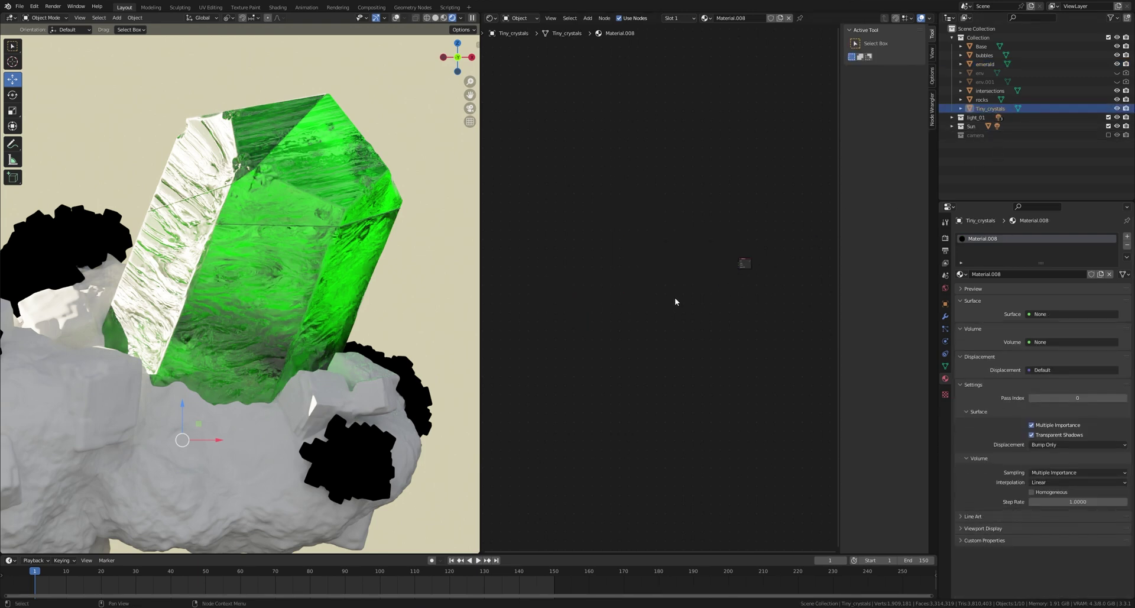
key("Home")
scroll(661, 266, "up", 3)
left_click_drag(659, 188, 699, 234)
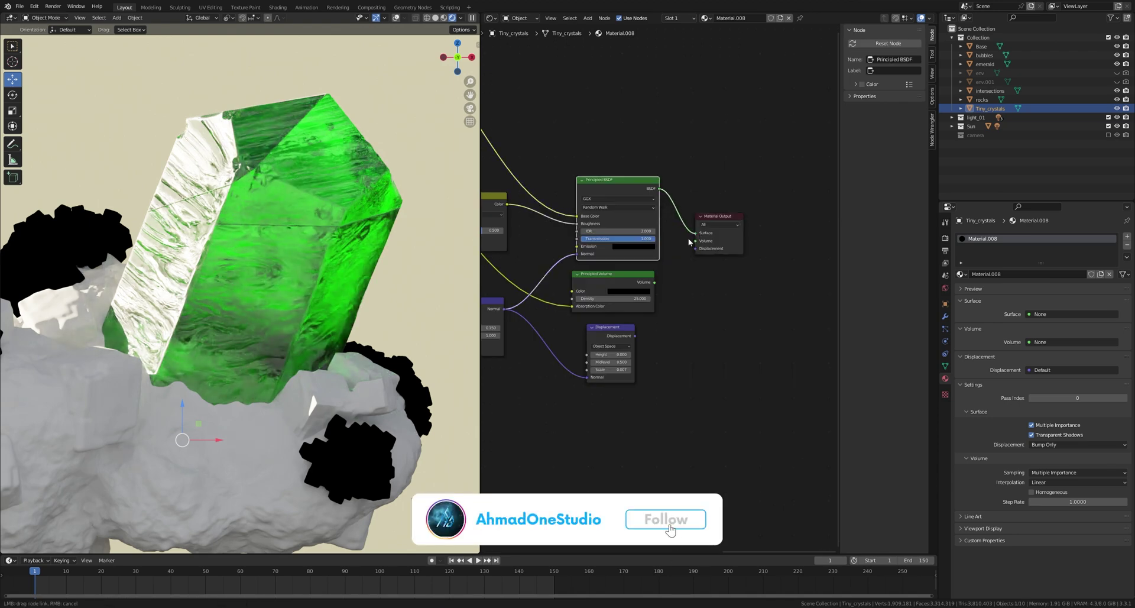
left_click_drag(654, 283, 694, 248)
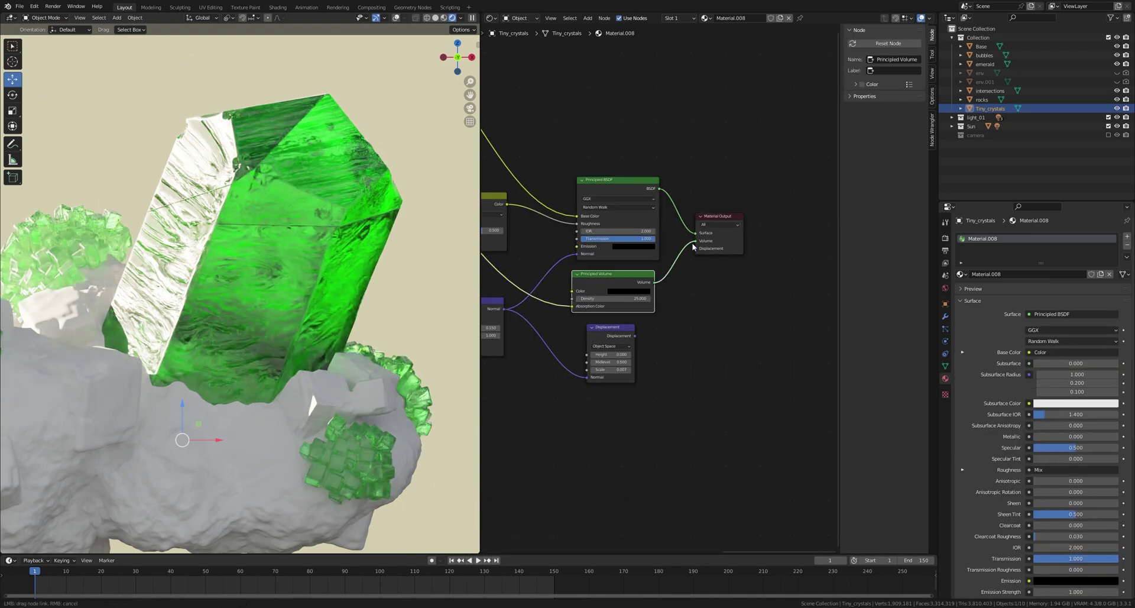
scroll(657, 306, "up", 2)
left_click_drag(660, 344, 741, 237)
middle_click_drag(704, 309, 750, 303)
left_click(676, 330)
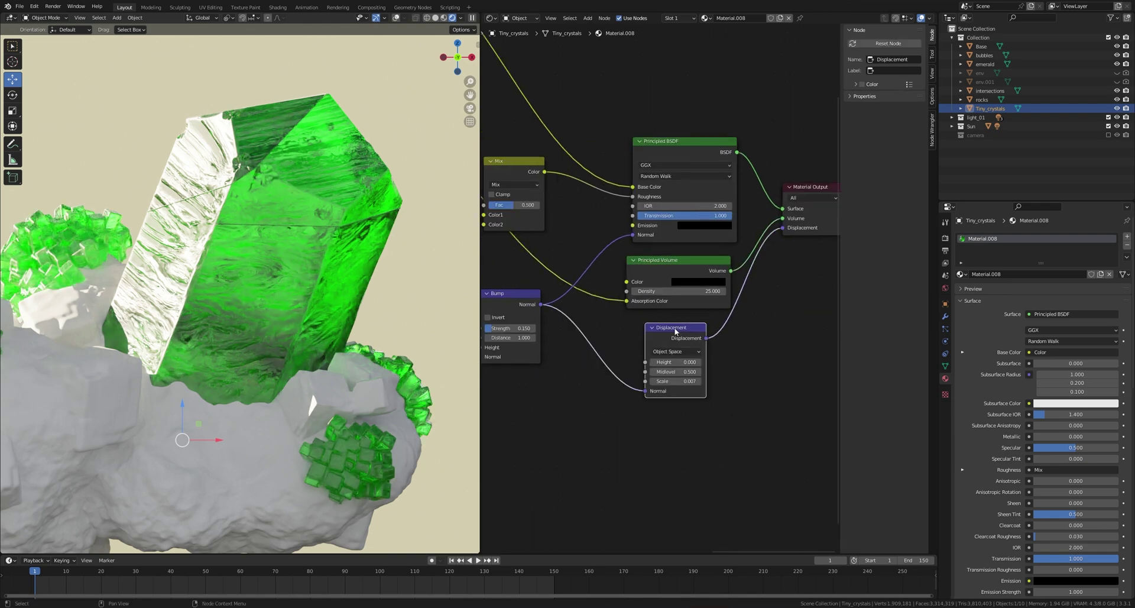
- Delete the Displacement node and change the RGB colour from green to orange
key("x")
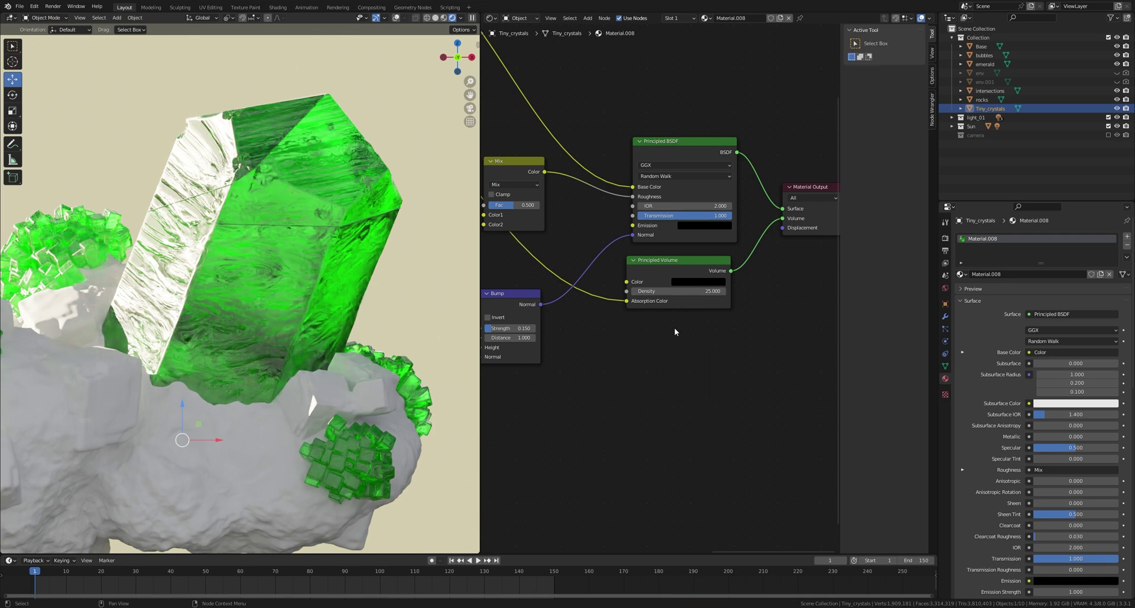
scroll(618, 374, "down", 2)
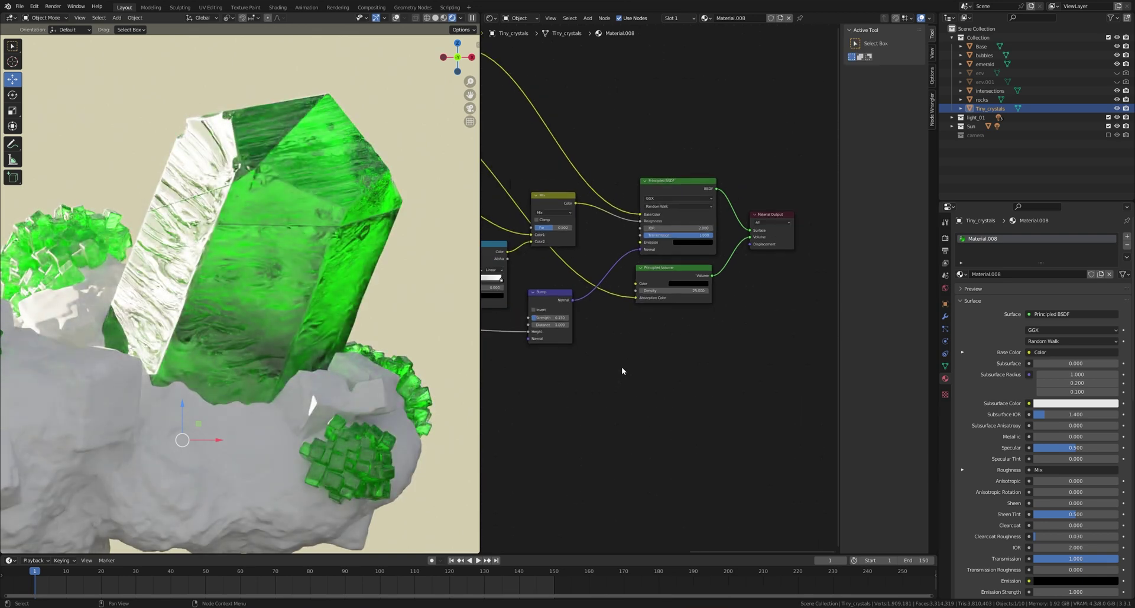
scroll(622, 371, "down", 1)
scroll(650, 379, "left", 6)
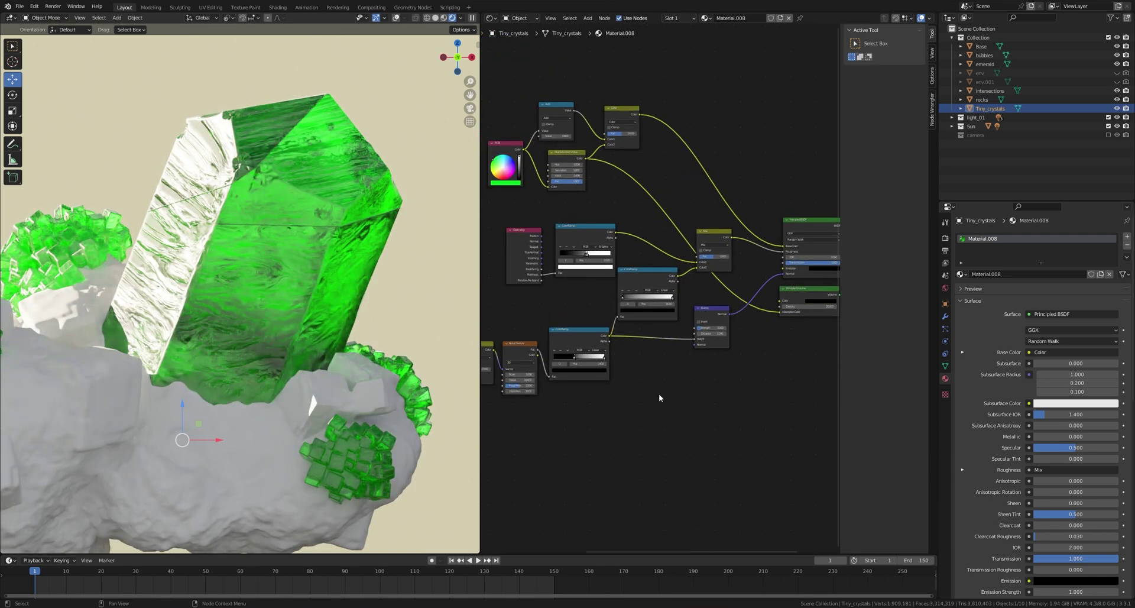
middle_click_drag(660, 397, 700, 404)
scroll(591, 227, "up", 5)
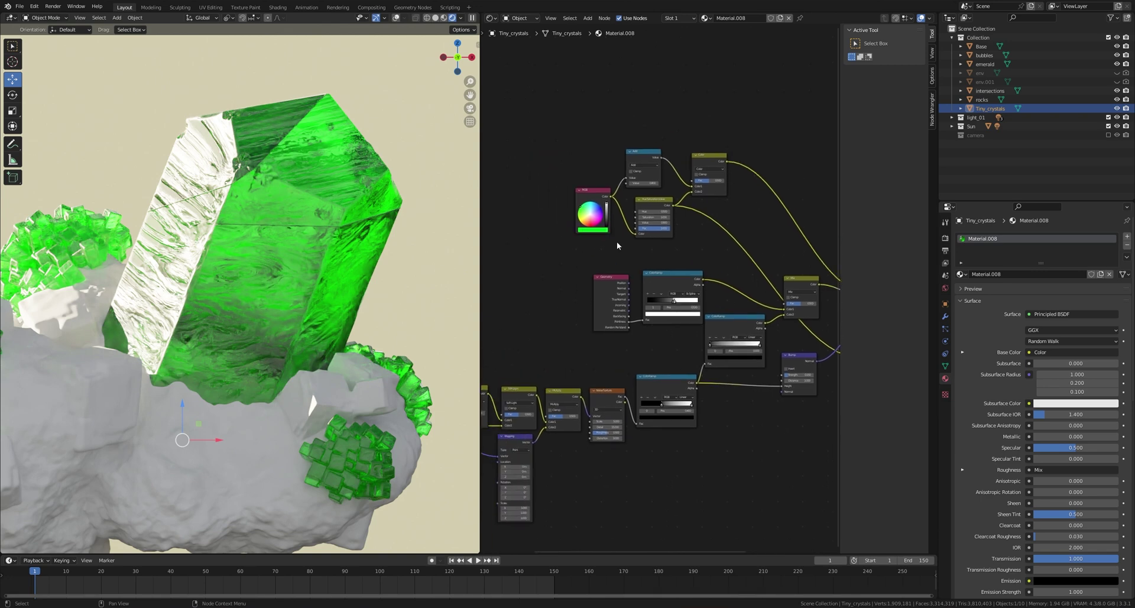
mouse_move(583, 217)
left_mouse_down()
mouse_move(569, 209)
mouse_move(582, 231)
mouse_move(573, 229)
left_mouse_up()
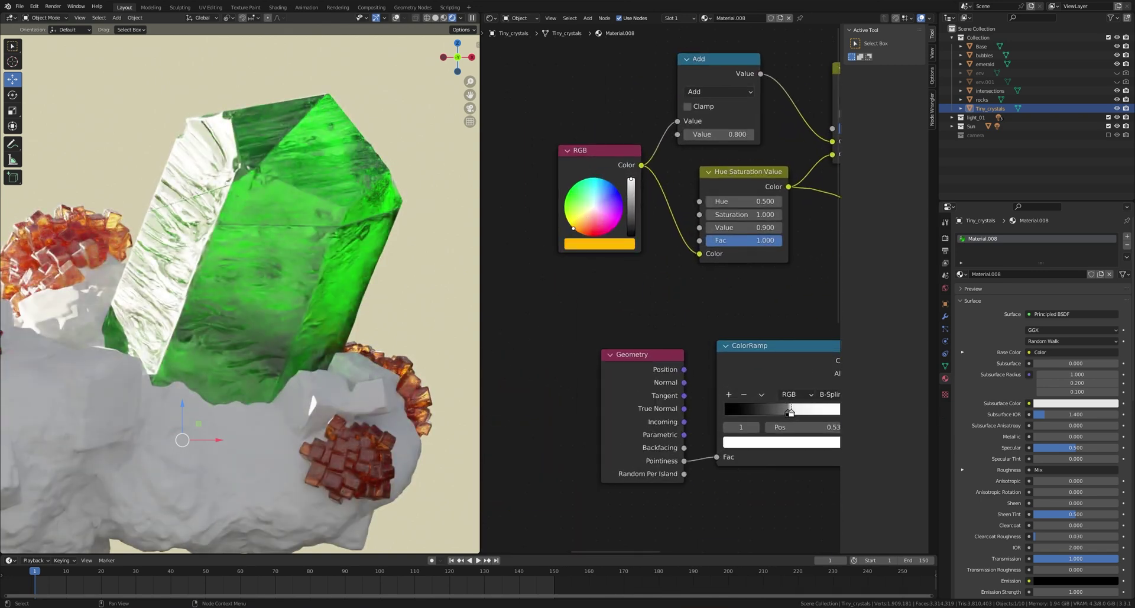
- Preview the Mix node's output, then the middle ColorRamp's output, on the tiny crystals
scroll(333, 356, "down", 3)
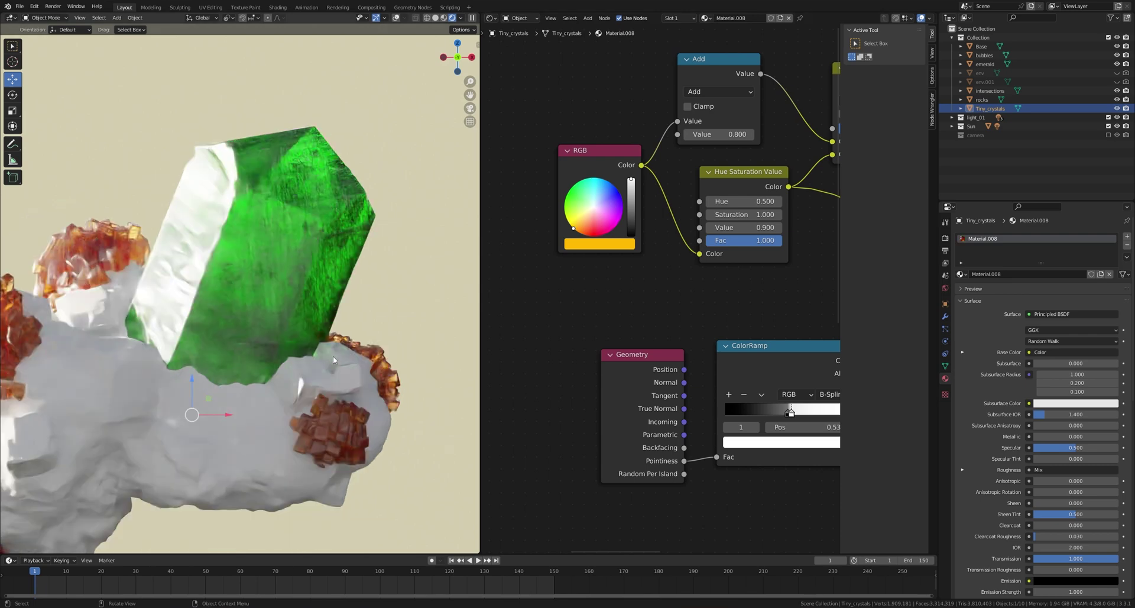
scroll(613, 345, "down", 5)
scroll(586, 346, "up", 4)
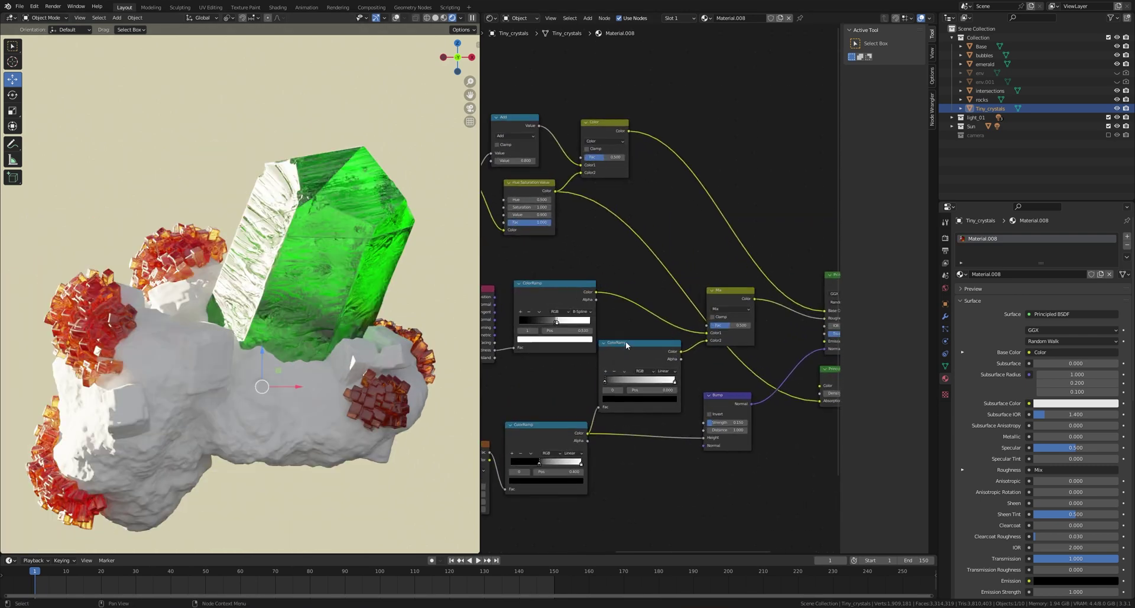
left_click(732, 296, "ctrl+shift")
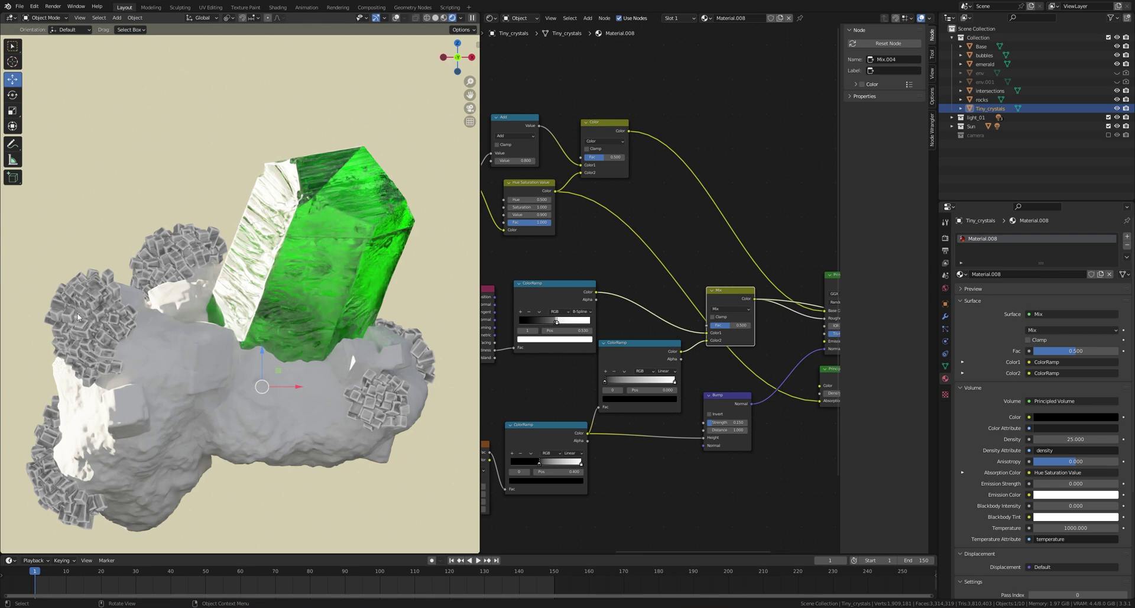
scroll(83, 304, "up", 6)
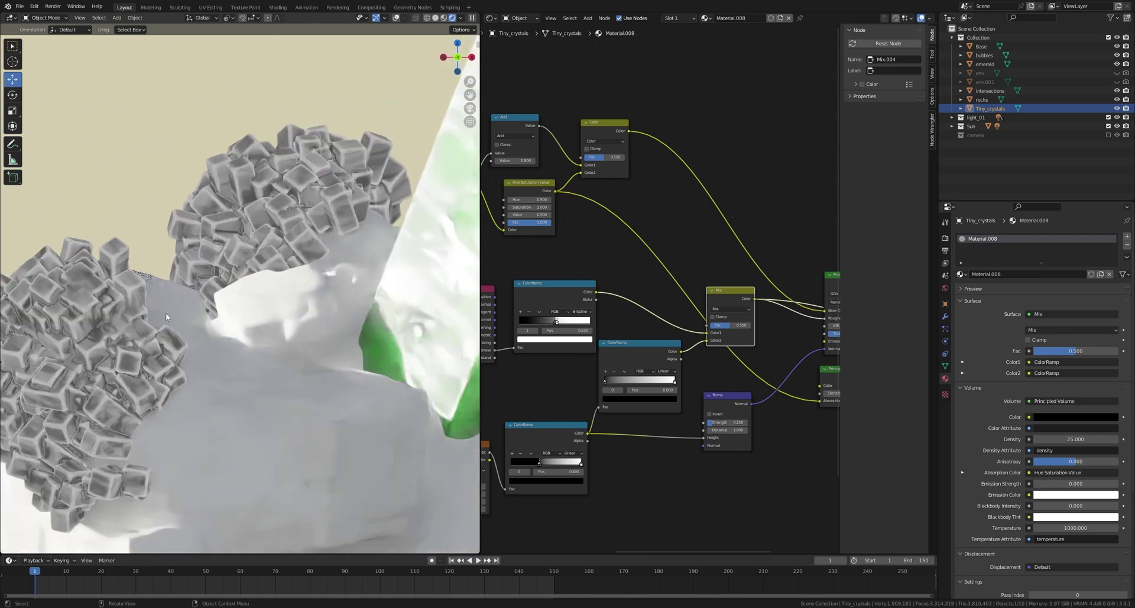
scroll(165, 313, "up", 10)
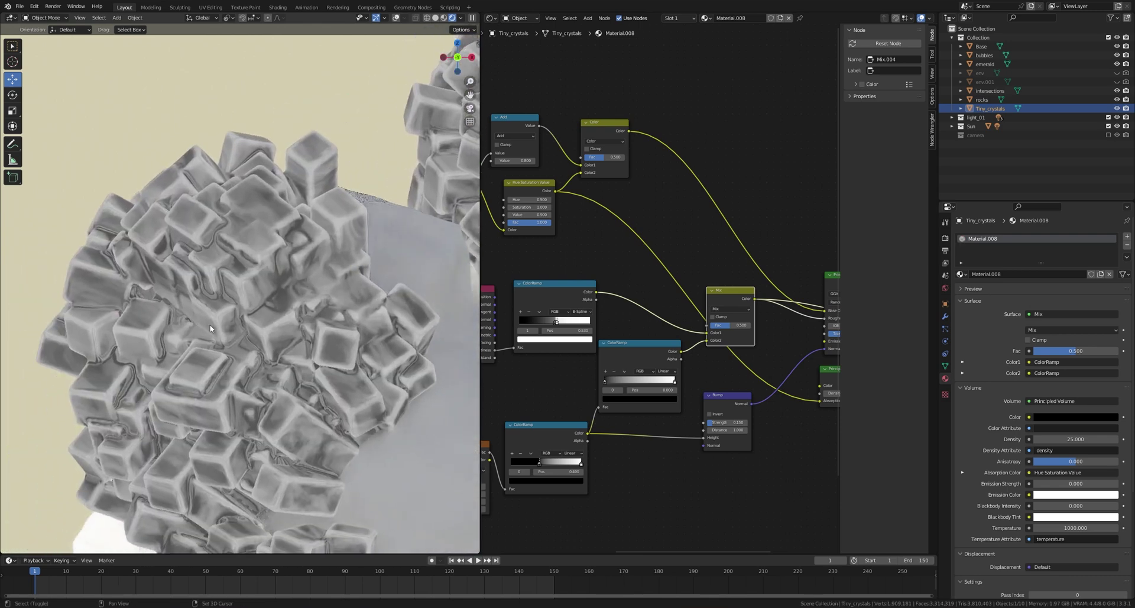
middle_click_drag(601, 353, 575, 325)
left_click(515, 325, "ctrl+shift")
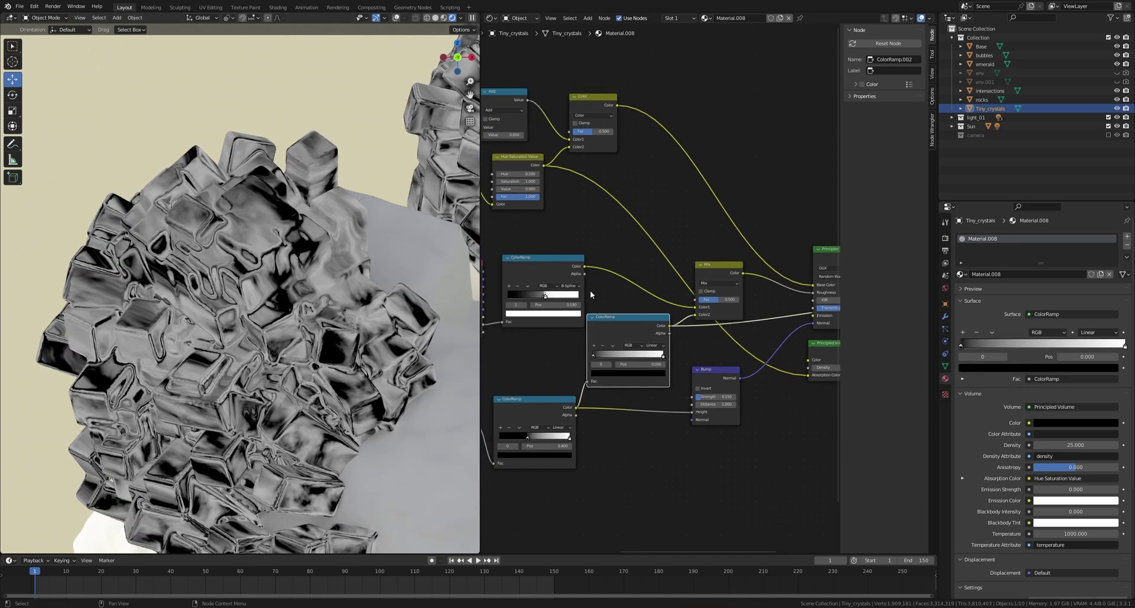